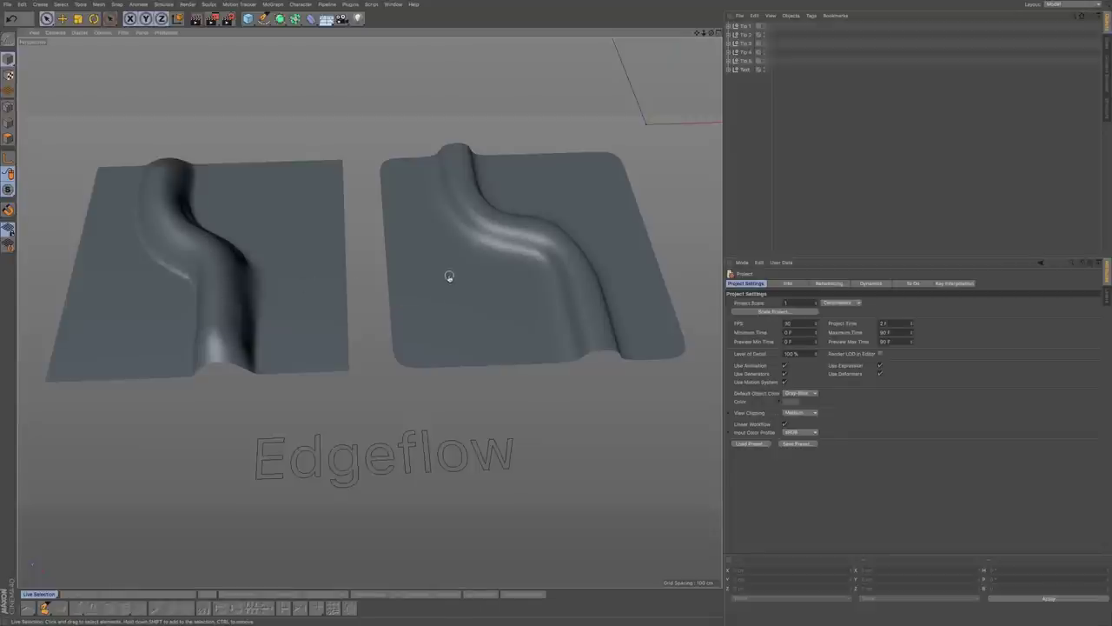
- Examine the creased ridge and the smoother rounded-corner plane in the Edgeflow example, and expand the Tip 1 group
alt+right_drag(289, 311, 319, 316)
mouse_move(293, 305)
alt+mouse_down()
mouse_move(356, 315)
mouse_move(298, 310)
alt+mouse_up()
alt+right_drag(298, 310, 335, 309)
mouse_move(257, 307)
alt+mouse_down()
mouse_move(298, 301)
mouse_move(243, 305)
mouse_move(286, 316)
mouse_move(273, 314)
alt+mouse_up()
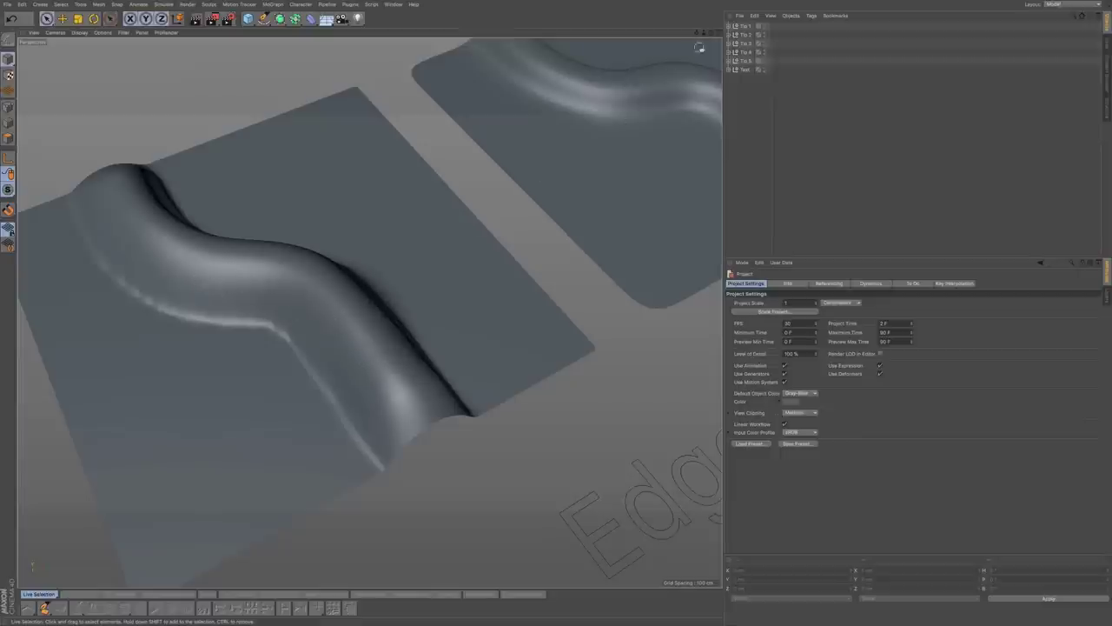
click(729, 26)
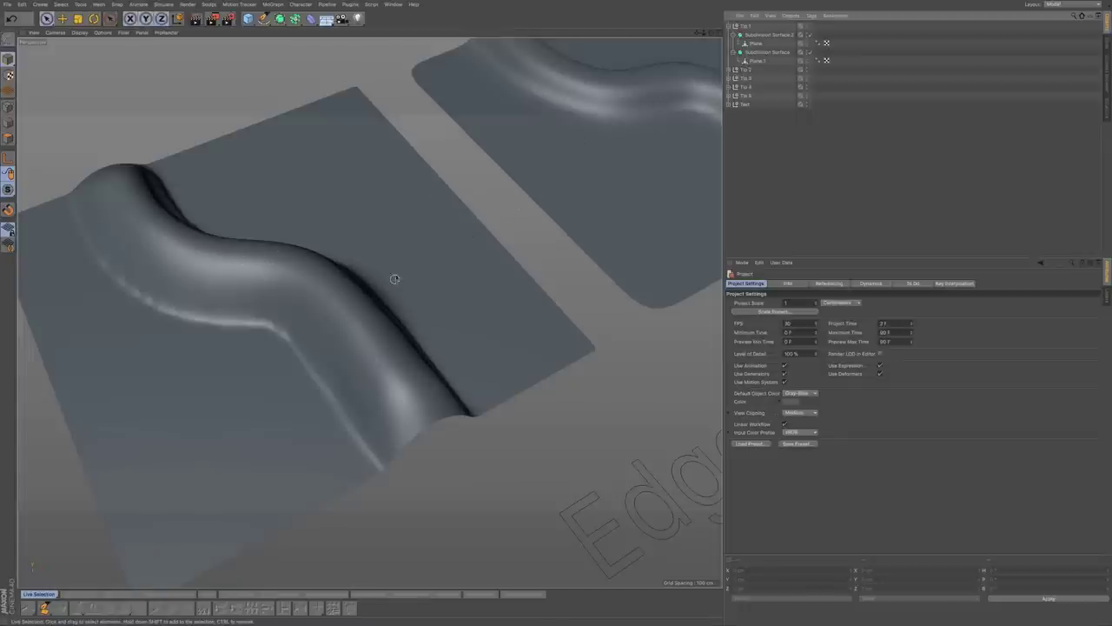
alt+middle_drag(477, 203, 348, 258)
alt+drag(348, 257, 253, 290)
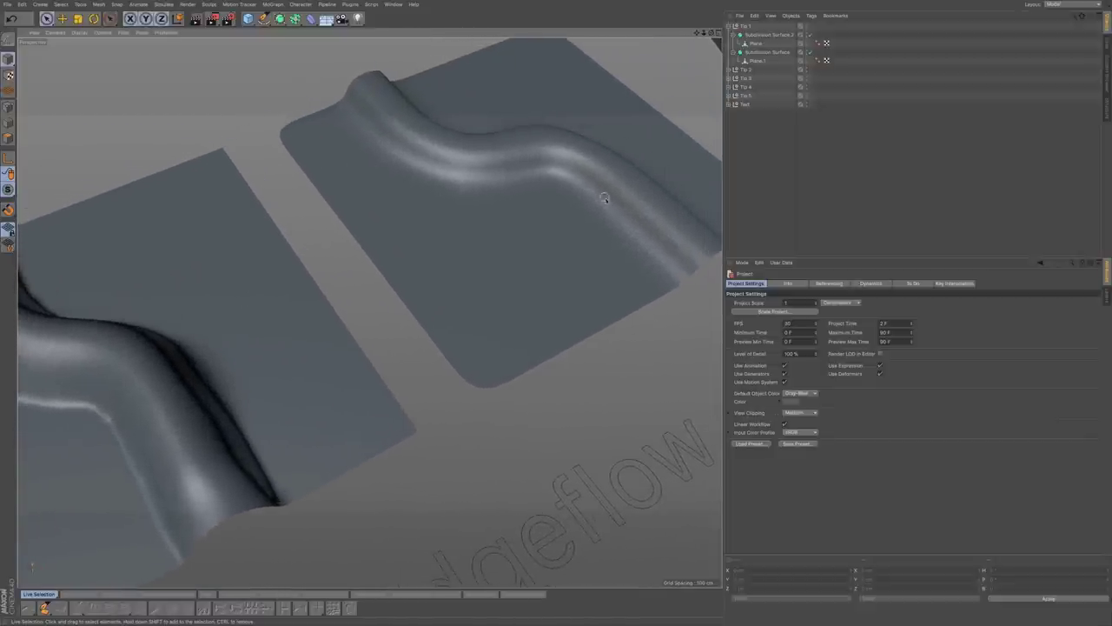
alt+drag(481, 224, 524, 217)
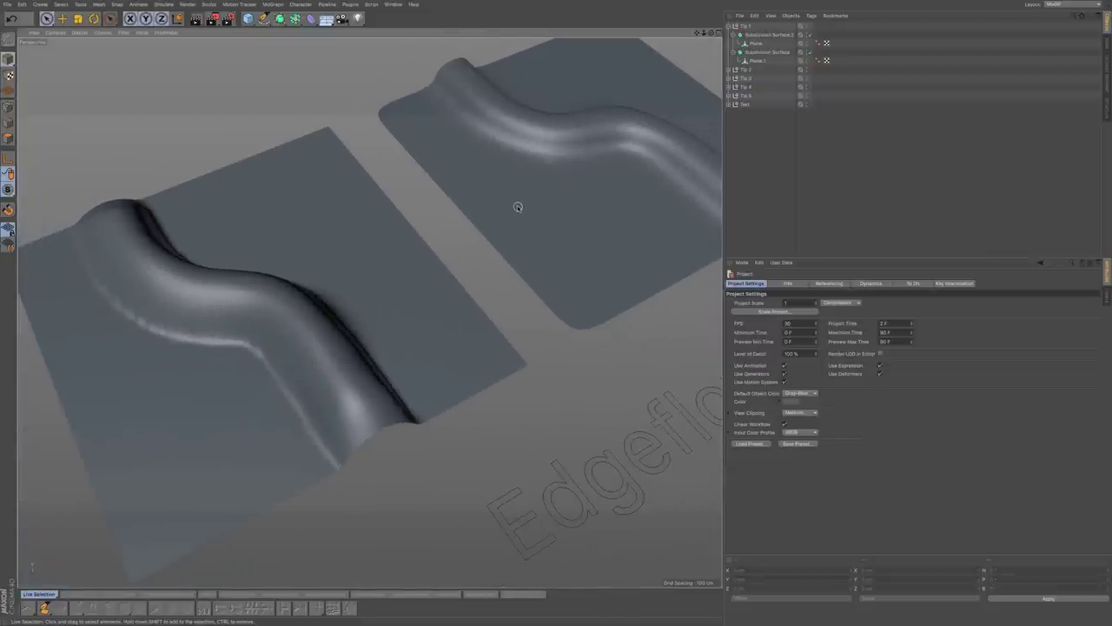
- Show mesh lines over the shaded surfaces and inspect the dense grid along the creased edge of the square-cornered plane's ridge
key(n)
key(b)
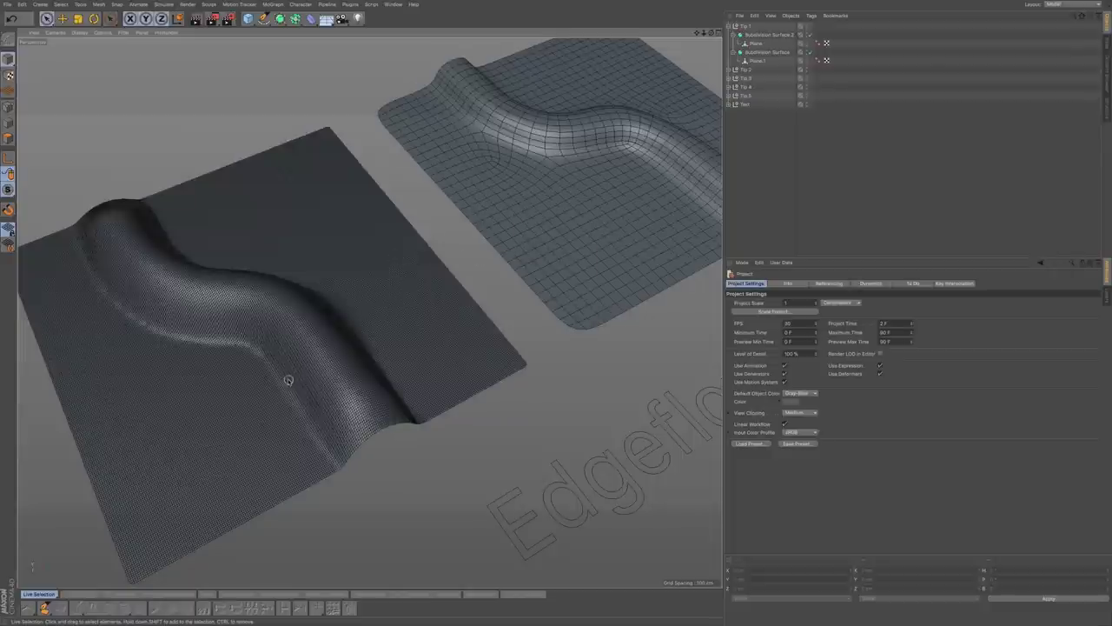
scroll(270, 356, up, 5)
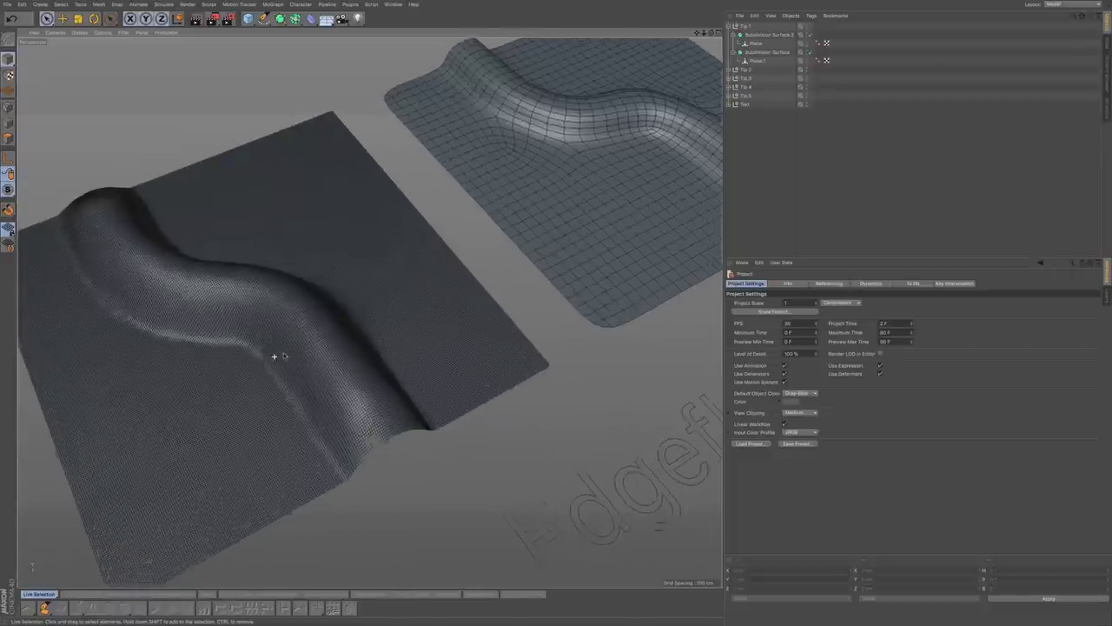
alt+drag(333, 352, 398, 342)
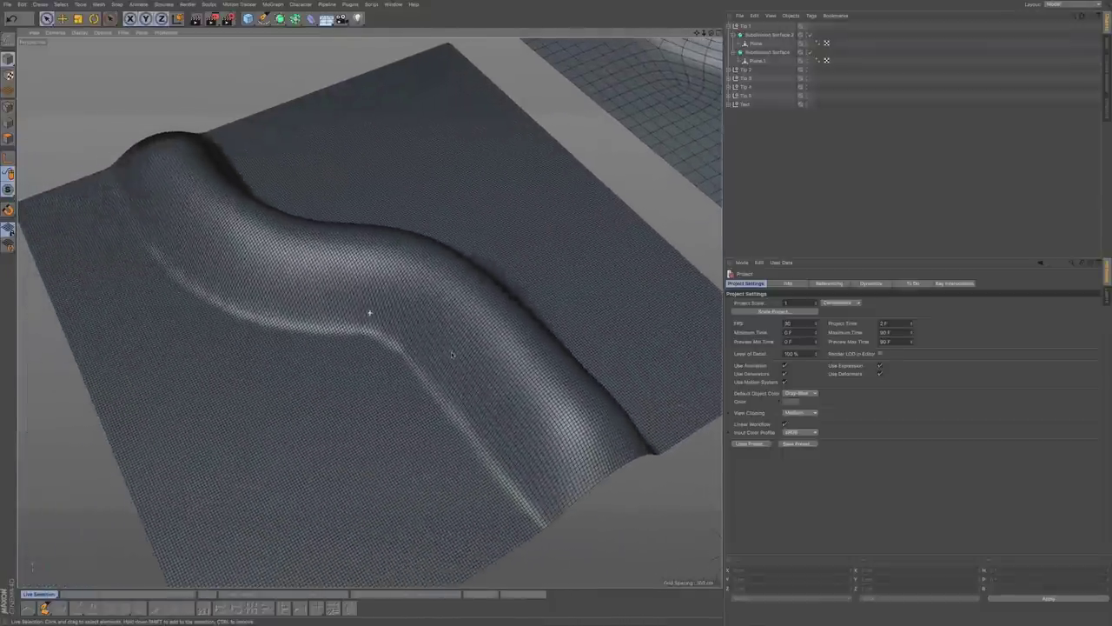
scroll(328, 313, up, 6)
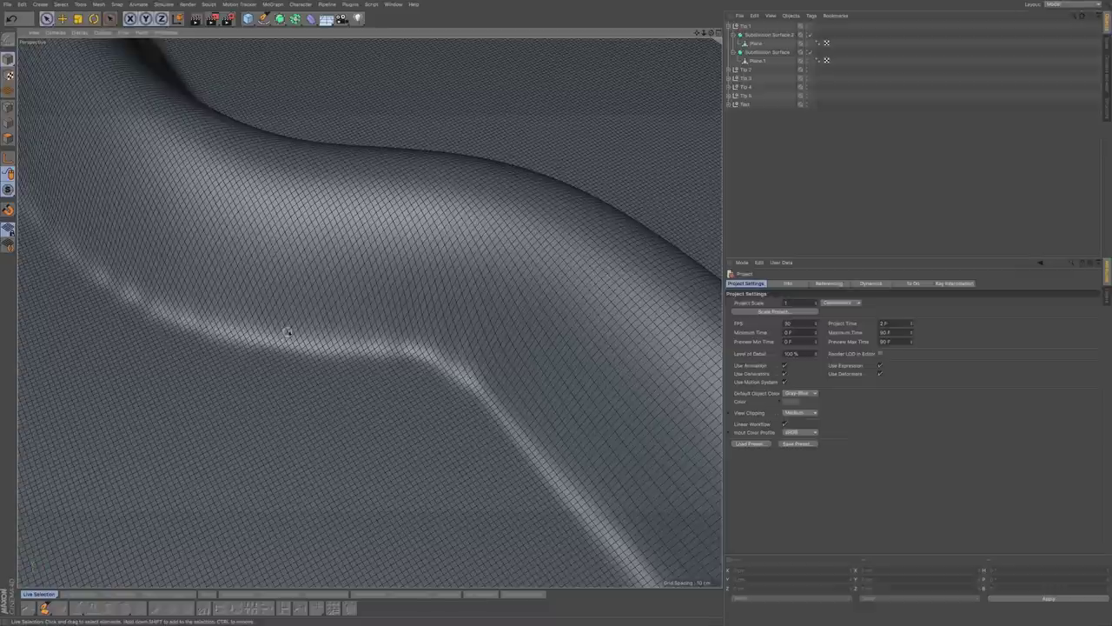
alt+drag(293, 337, 292, 334)
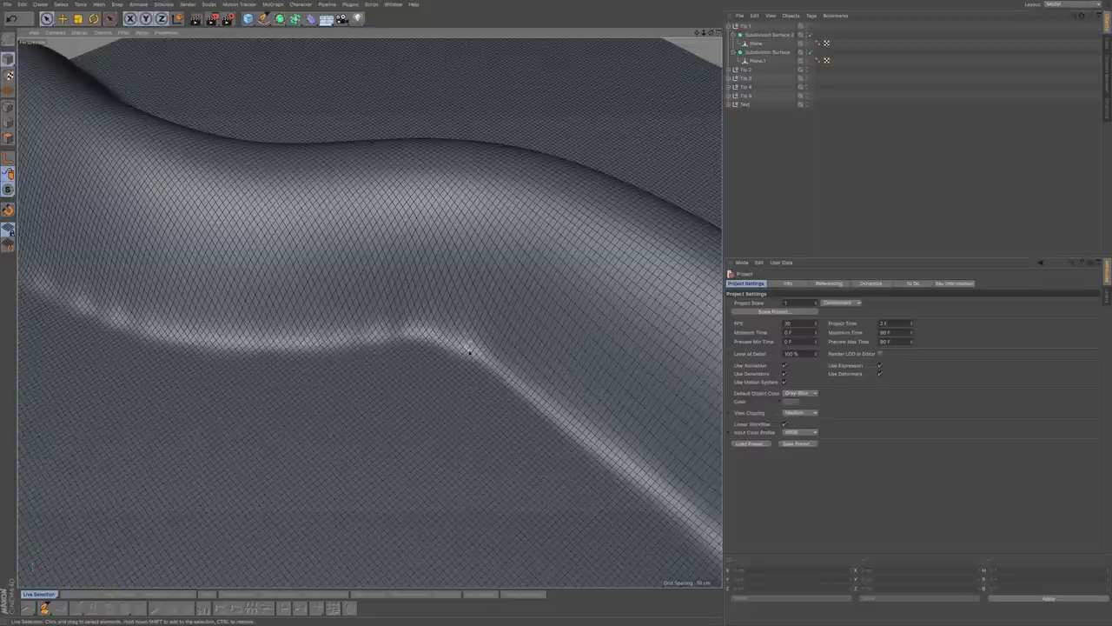
- Examine how the edge loops follow the curved ridge on the rounded-corner plane
alt+right_drag(474, 352, 405, 357)
alt+middle_drag(565, 264, 235, 470)
alt+drag(234, 470, 404, 317)
mouse_move(522, 263)
alt+mouse_down()
mouse_move(368, 311)
mouse_move(397, 318)
alt+mouse_up()
scroll(397, 311, up, 5)
scroll(397, 311, up, 5)
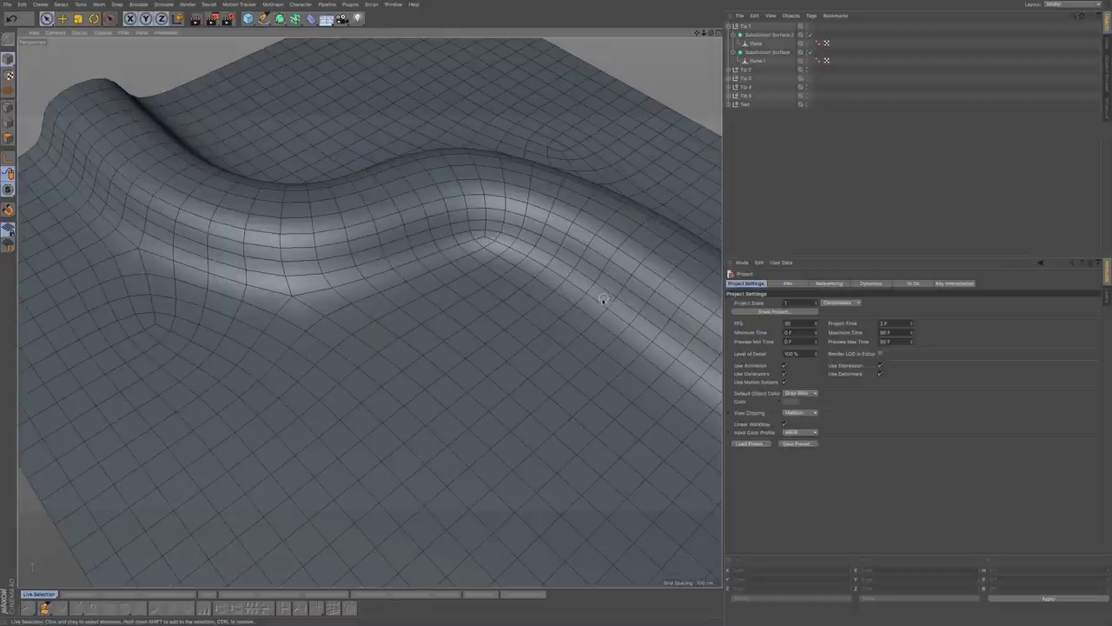
scroll(604, 298, down, 3)
scroll(603, 298, up, 1)
alt+middle_drag(603, 298, 513, 342)
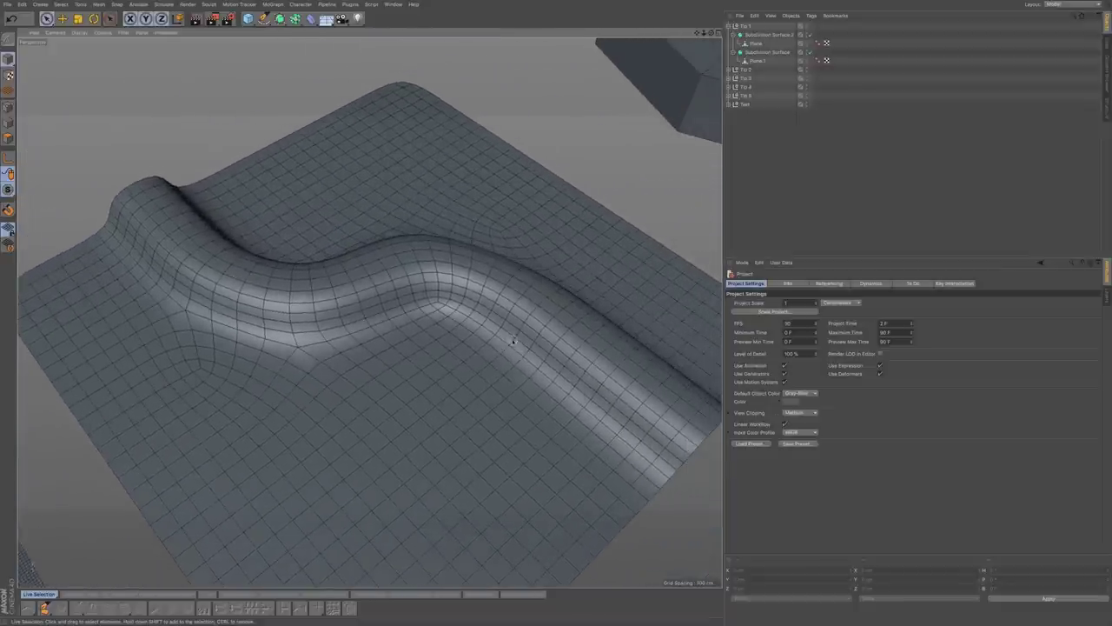
scroll(511, 337, up, 4)
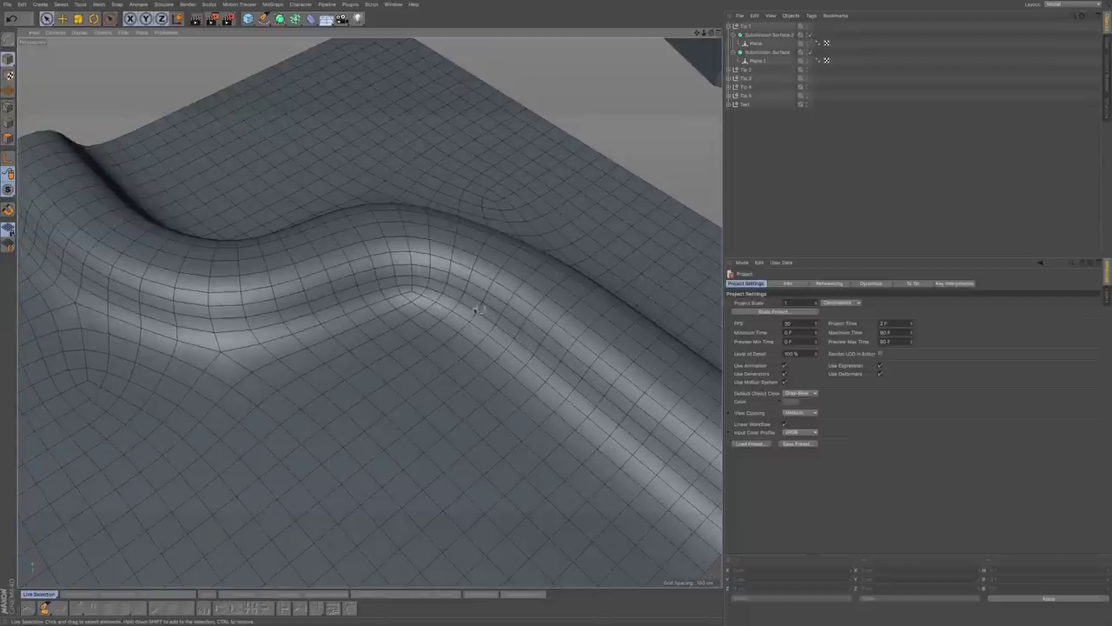
alt+middle_drag(551, 336, 499, 334)
alt+right_drag(521, 346, 494, 340)
mouse_move(494, 339)
alt+mouse_down()
mouse_move(503, 330)
mouse_move(507, 348)
mouse_move(518, 334)
mouse_move(489, 338)
alt+mouse_up()
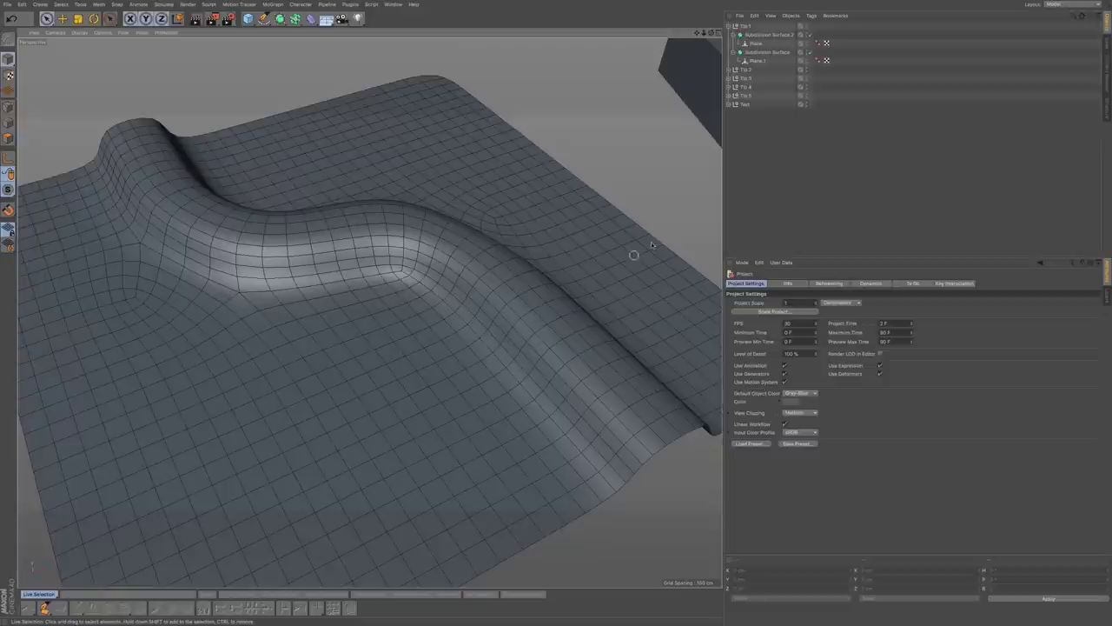
- Disable the rounded-corner plane's Subdivision Surface to inspect its base cage, and re-enable it
click(809, 52)
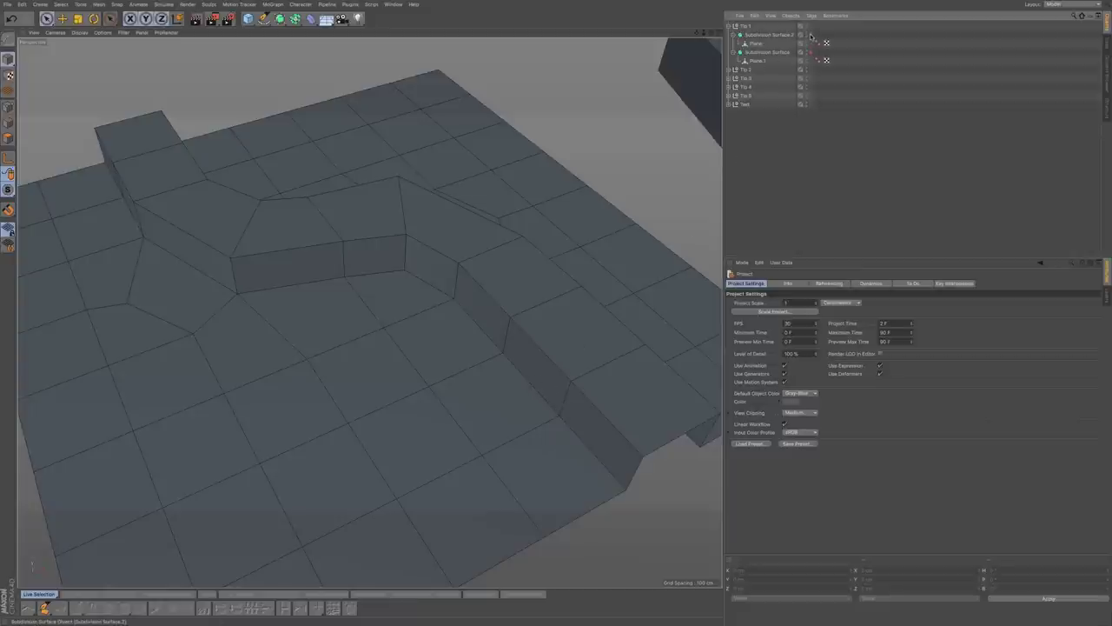
click(812, 52)
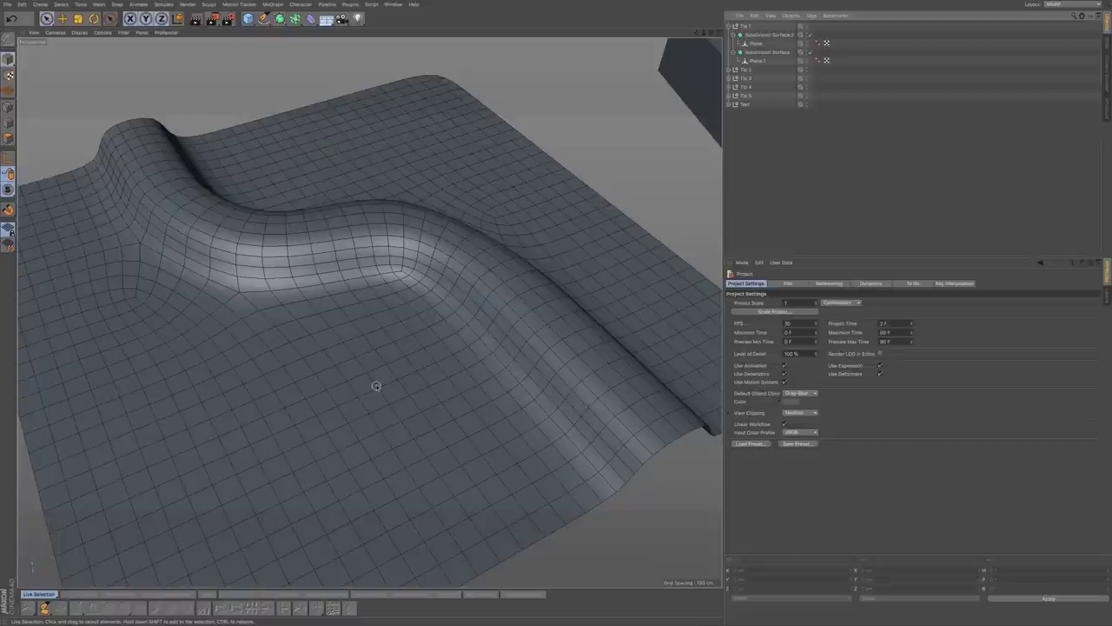
- Compare the mesh density and edge flow of the square-cornered and rounded-corner planes
alt+drag(385, 380, 461, 361)
alt+middle_drag(462, 361, 496, 350)
alt+right_drag(496, 350, 419, 394)
alt+middle_drag(419, 394, 471, 365)
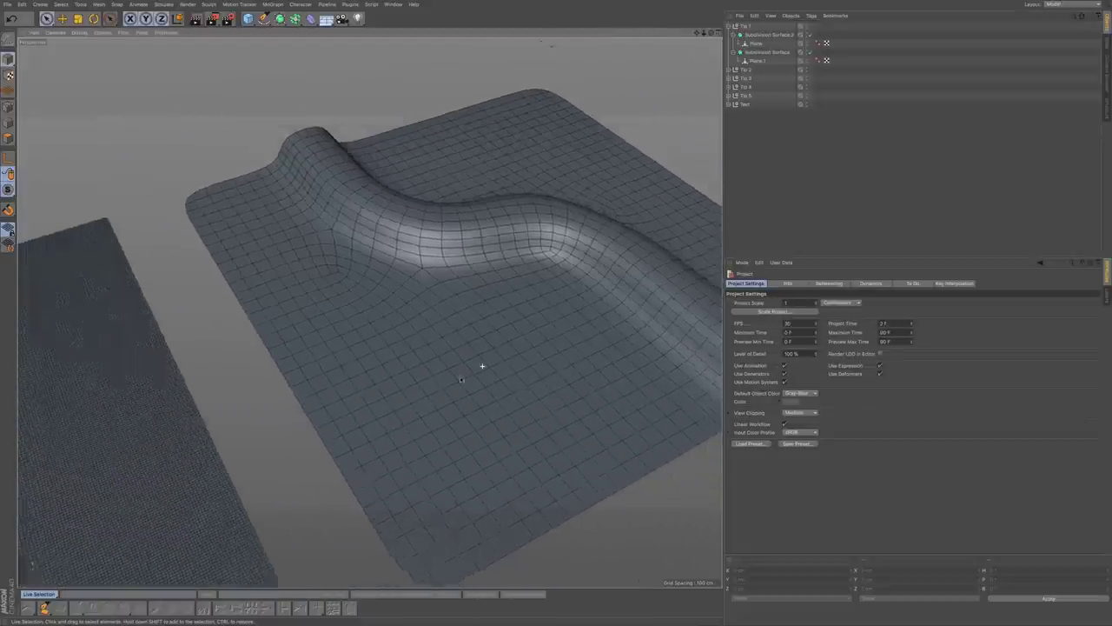
mouse_move(470, 366)
alt+mouse_down()
mouse_move(533, 341)
mouse_move(397, 422)
mouse_move(457, 398)
mouse_move(429, 404)
alt+mouse_up()
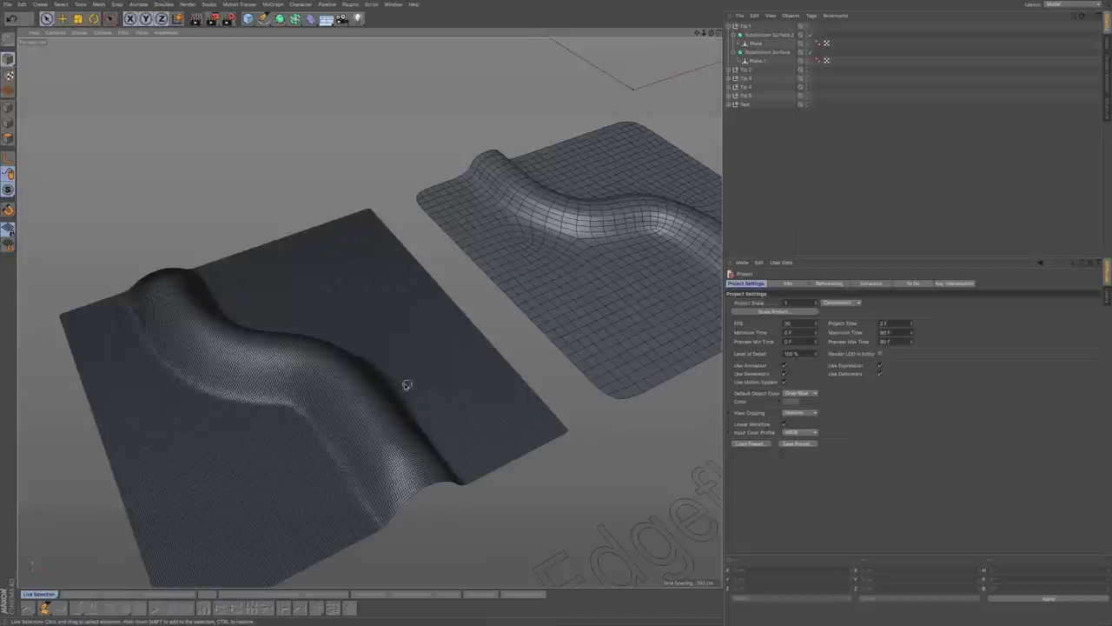
alt+drag(372, 413, 351, 437)
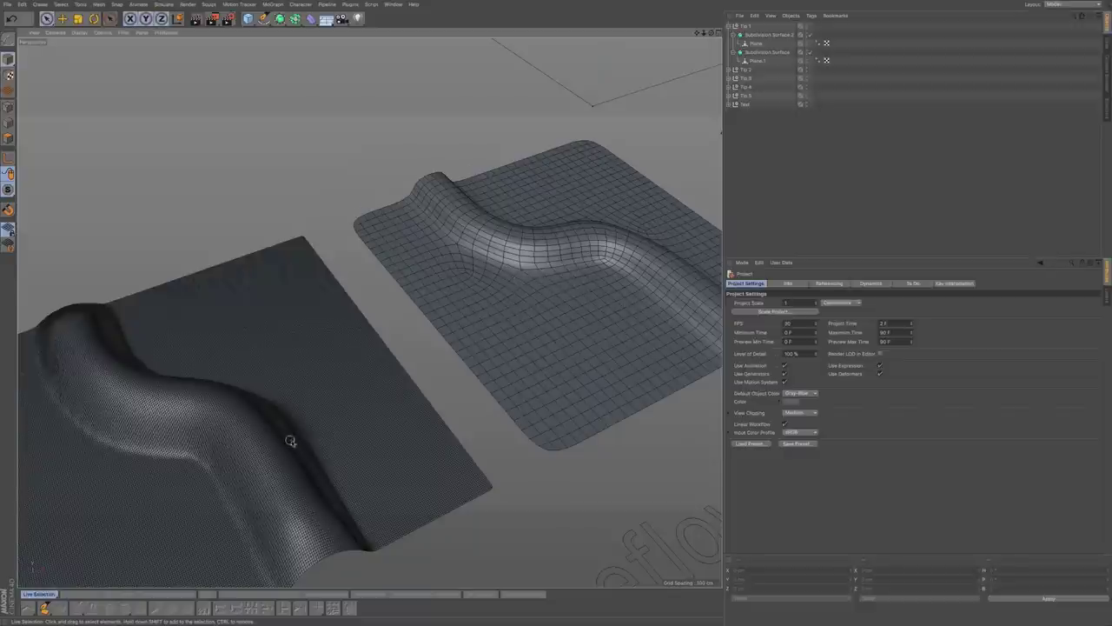
alt+drag(276, 455, 325, 432)
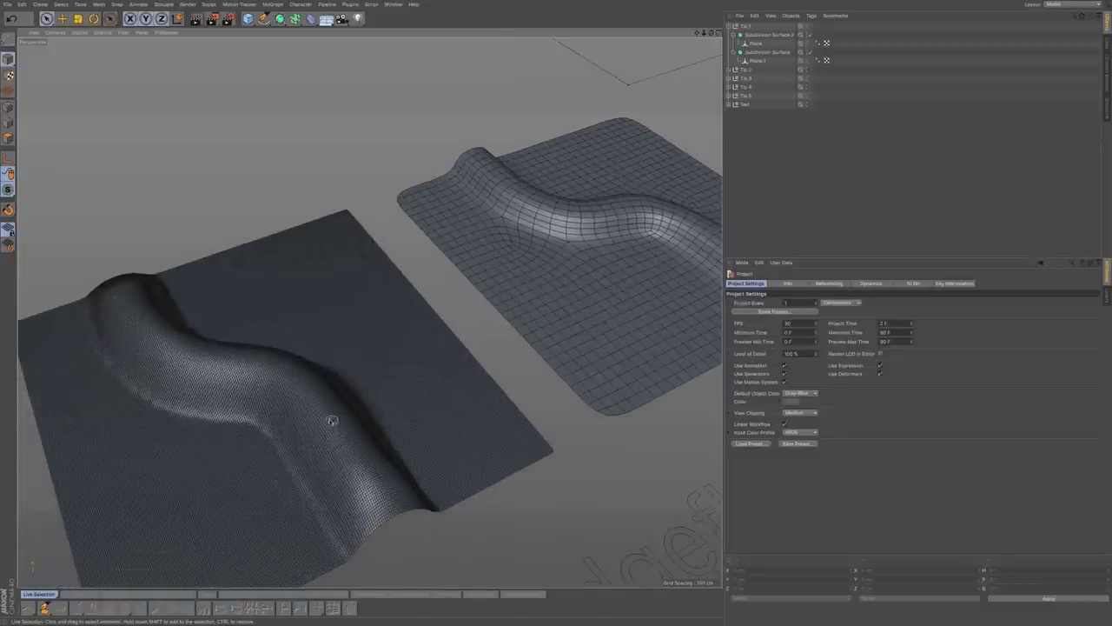
scroll(325, 427, down, 2)
scroll(322, 425, up, 4)
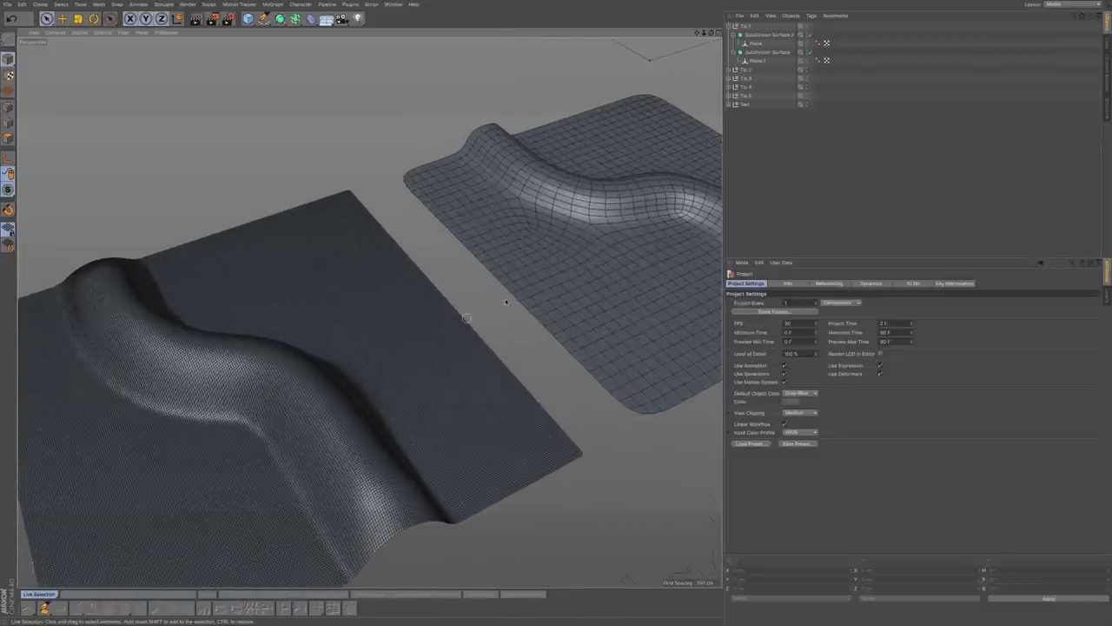
alt+middle_drag(549, 297, 491, 338)
alt+drag(370, 312, 418, 306)
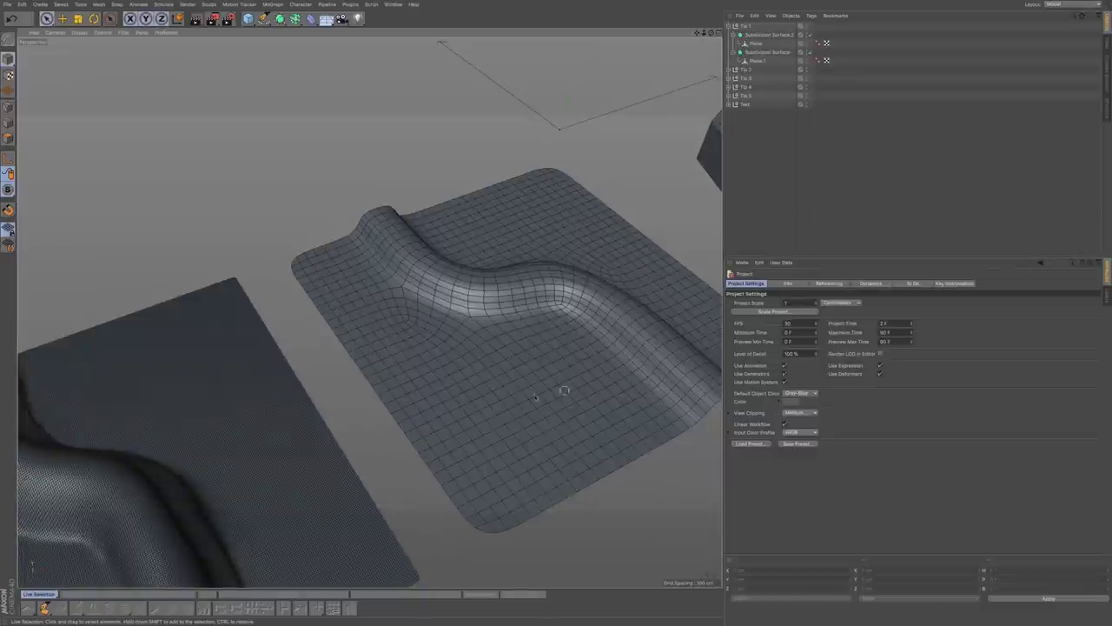
alt+drag(326, 471, 424, 429)
alt+middle_drag(408, 446, 399, 412)
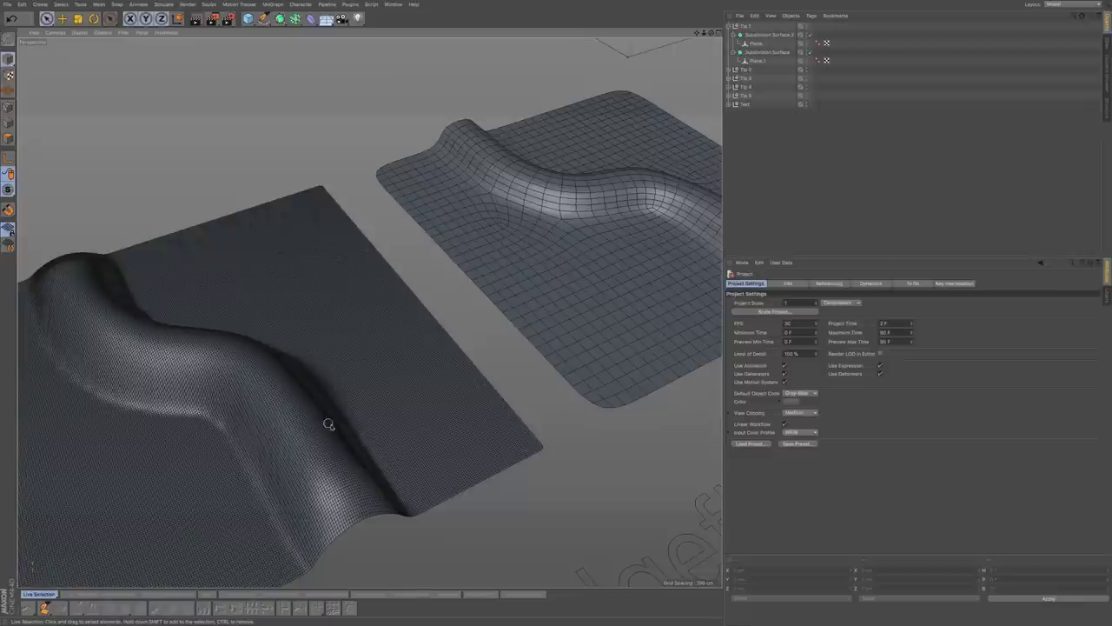
alt+middle_drag(298, 443, 396, 439)
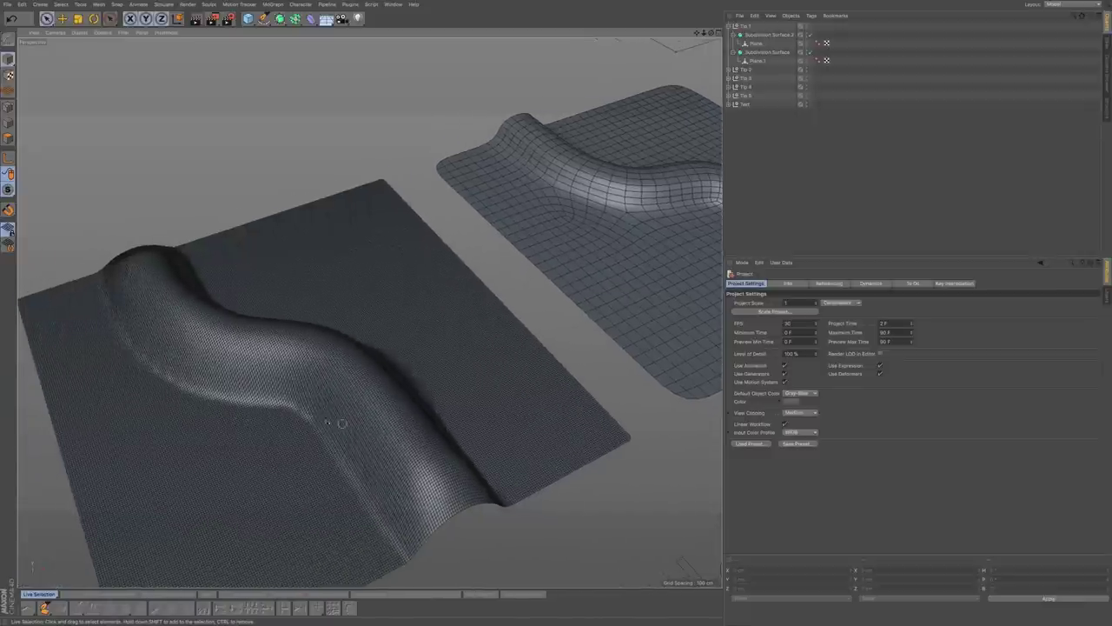
scroll(342, 423, up, 4)
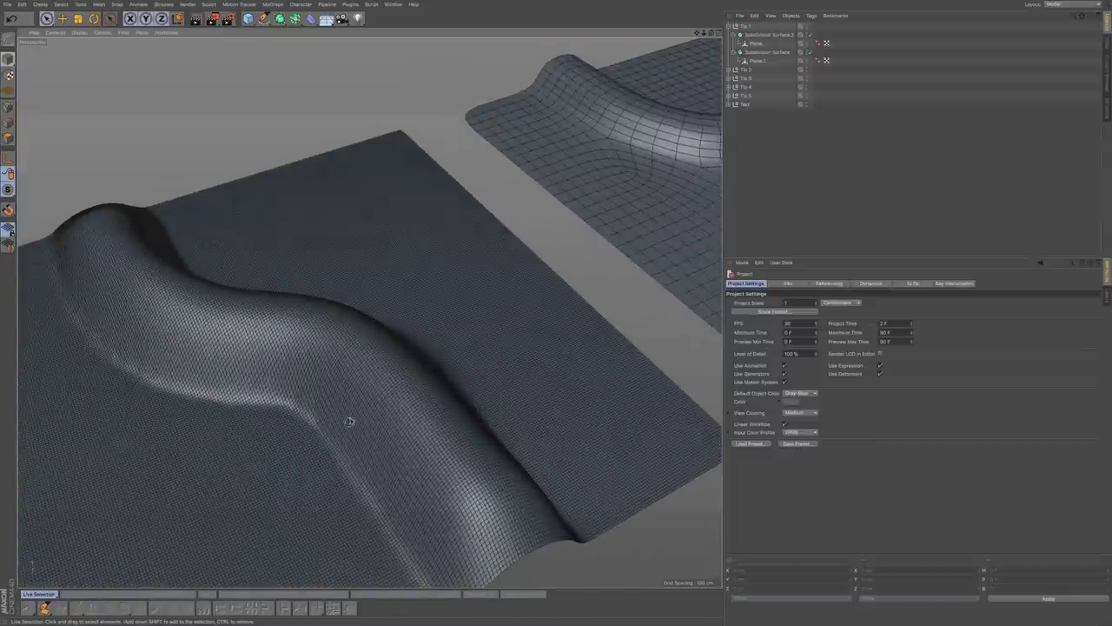
alt+middle_drag(352, 442, 385, 434)
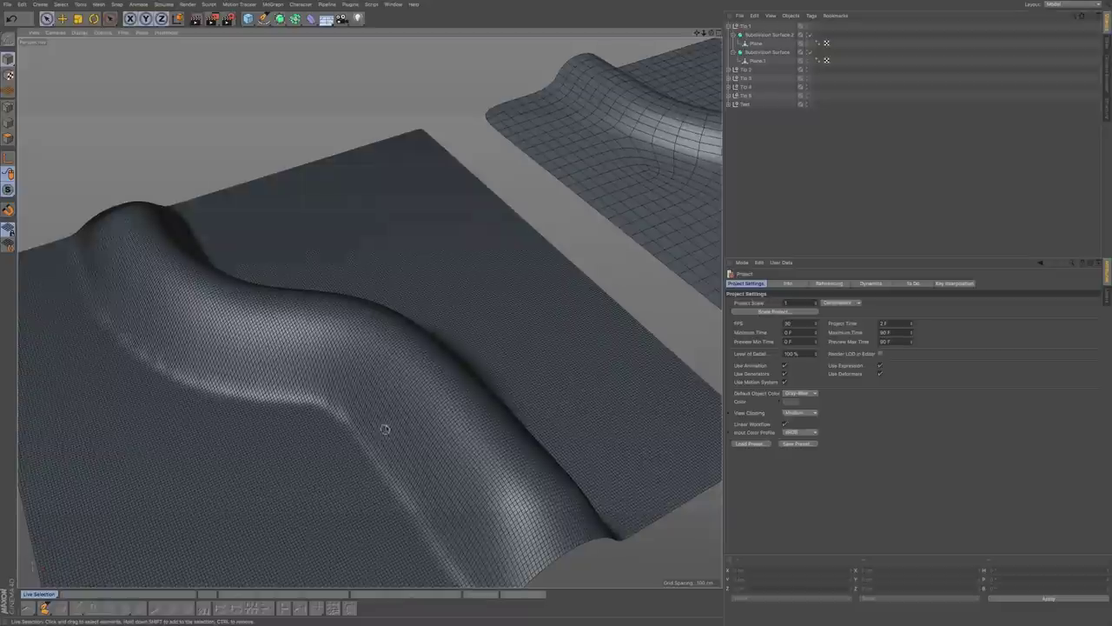
- Change the rounded-corner plane's editor subdivision by one level and return it to 2
click(768, 53)
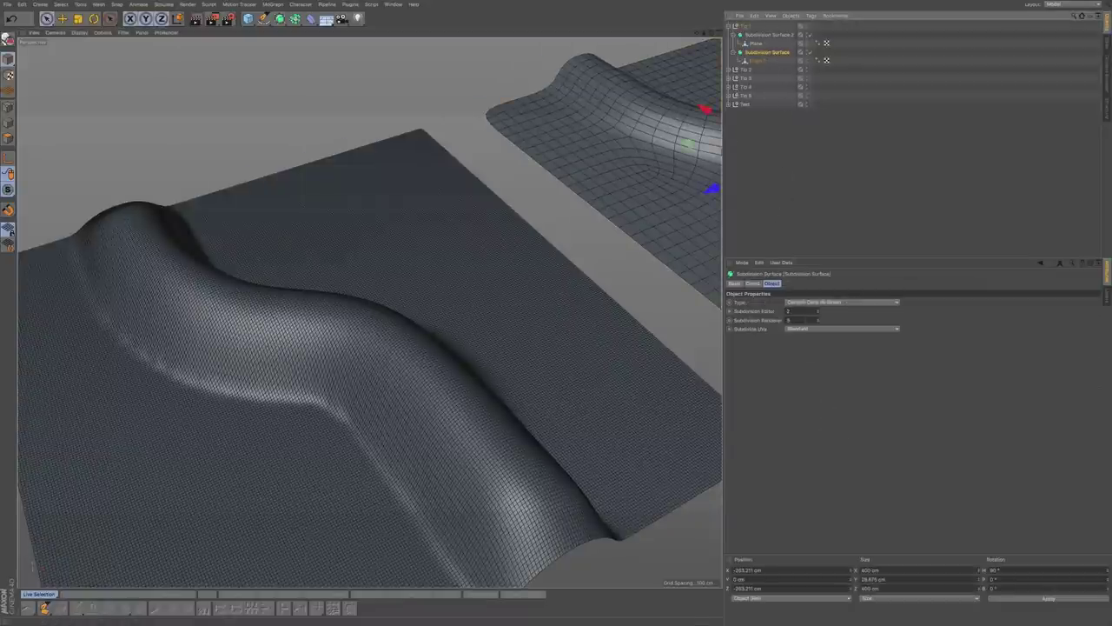
click(818, 309)
click(818, 313)
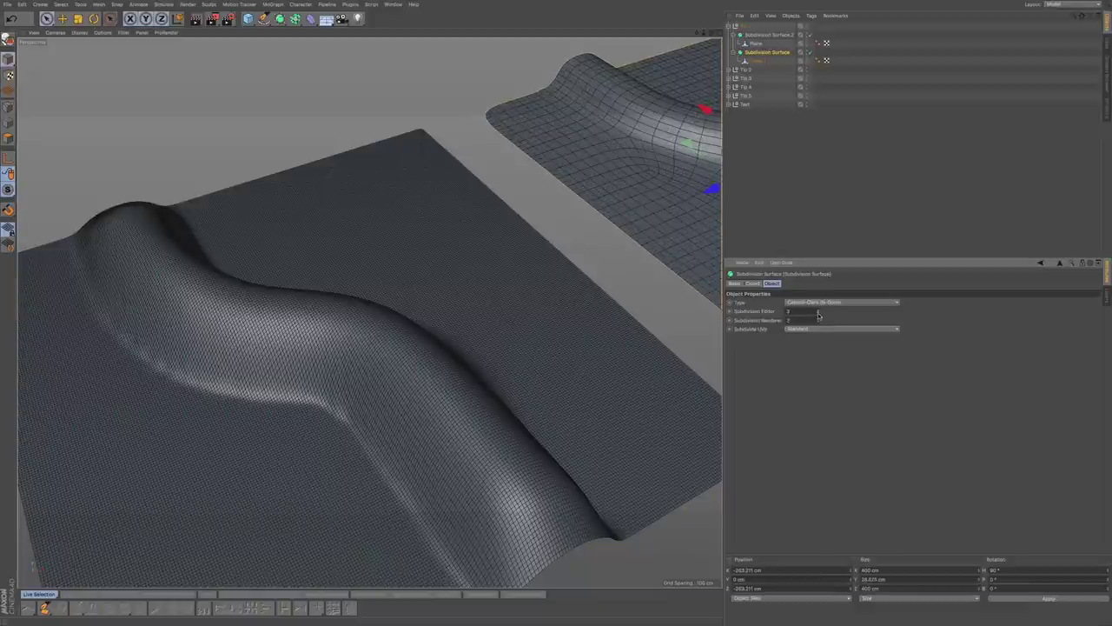
- Test editor subdivision levels 1, 3 and 4 on Subdivision Surface.2, and bring the level back down
click(776, 35)
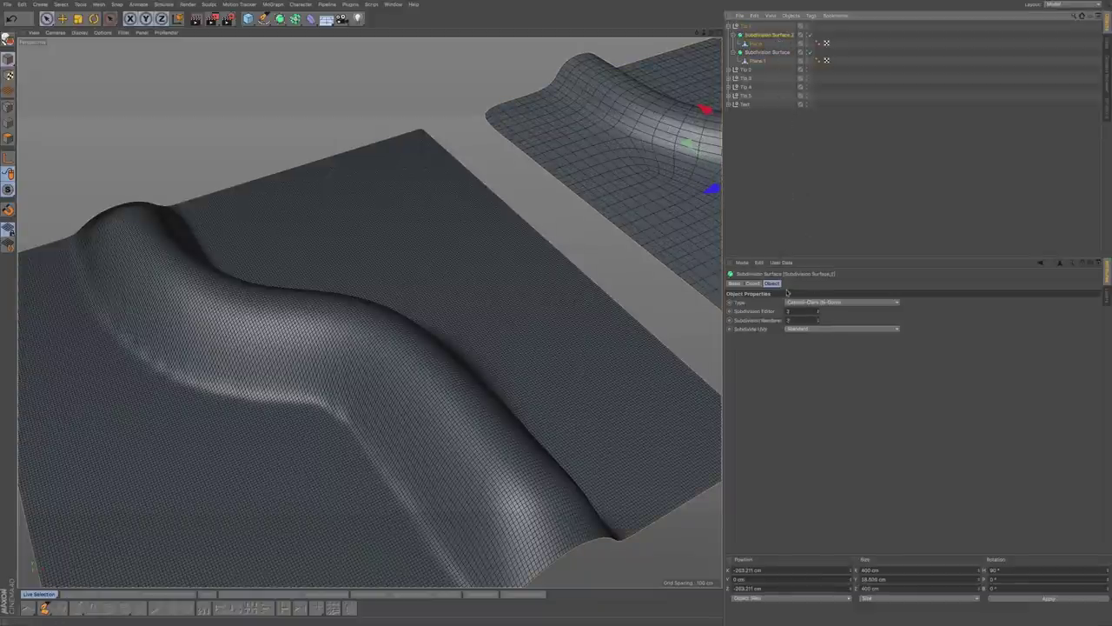
click(818, 315)
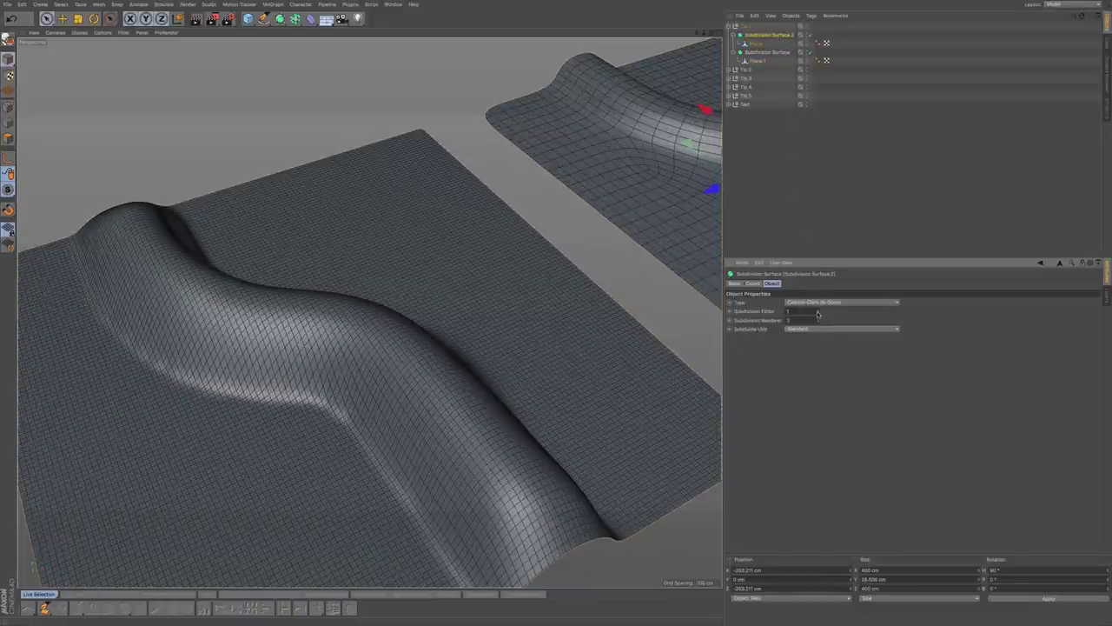
click(818, 310)
click(818, 311)
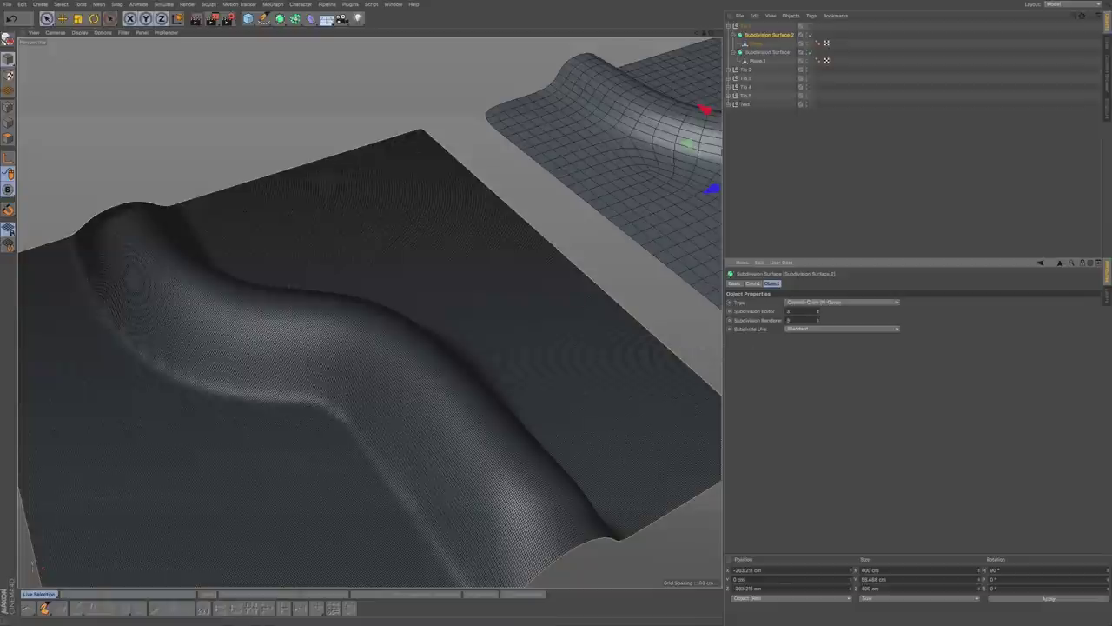
click(819, 311)
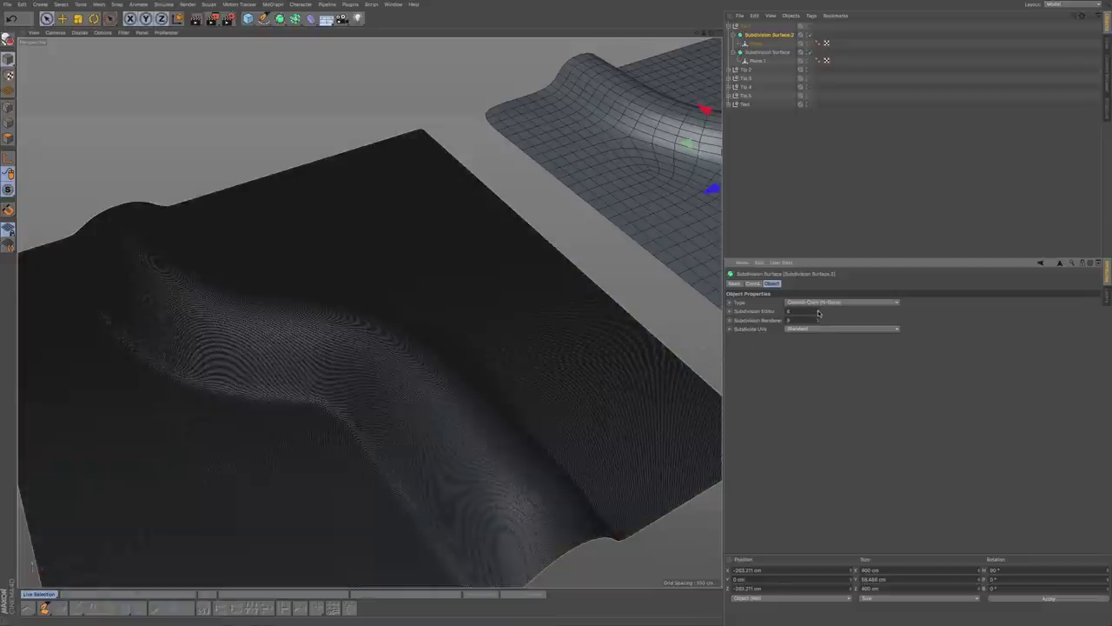
click(819, 314)
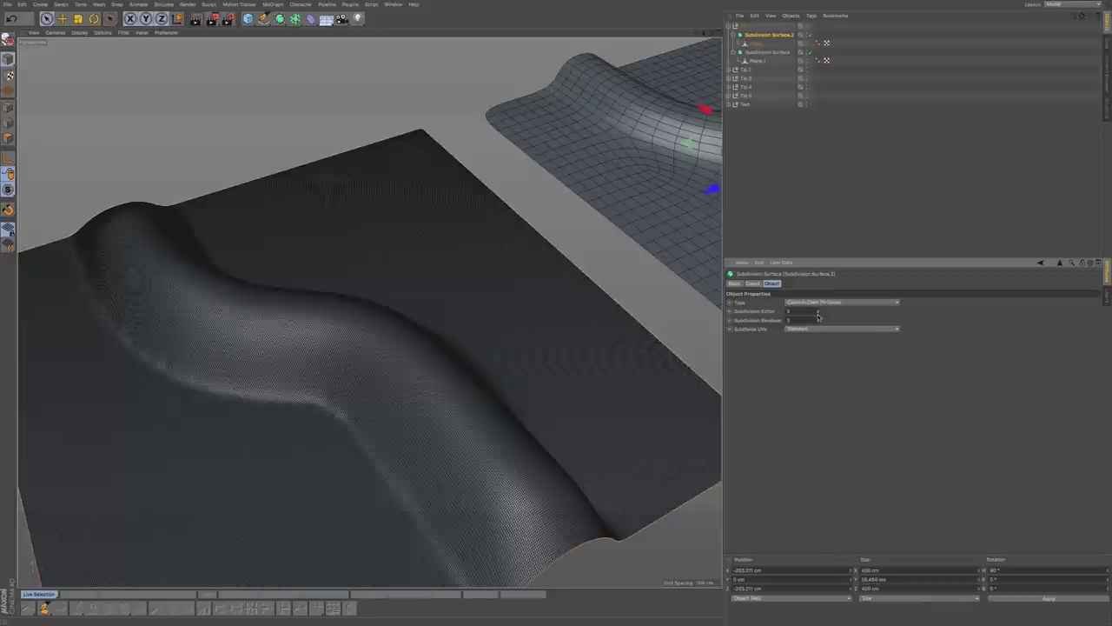
- Bring the Connect Points example into view, select its first octagonal tube and expand the Tip 2 group
alt+drag(554, 345, 311, 389)
alt+drag(525, 313, 208, 446)
alt+drag(449, 334, 539, 333)
alt+right_drag(524, 340, 539, 339)
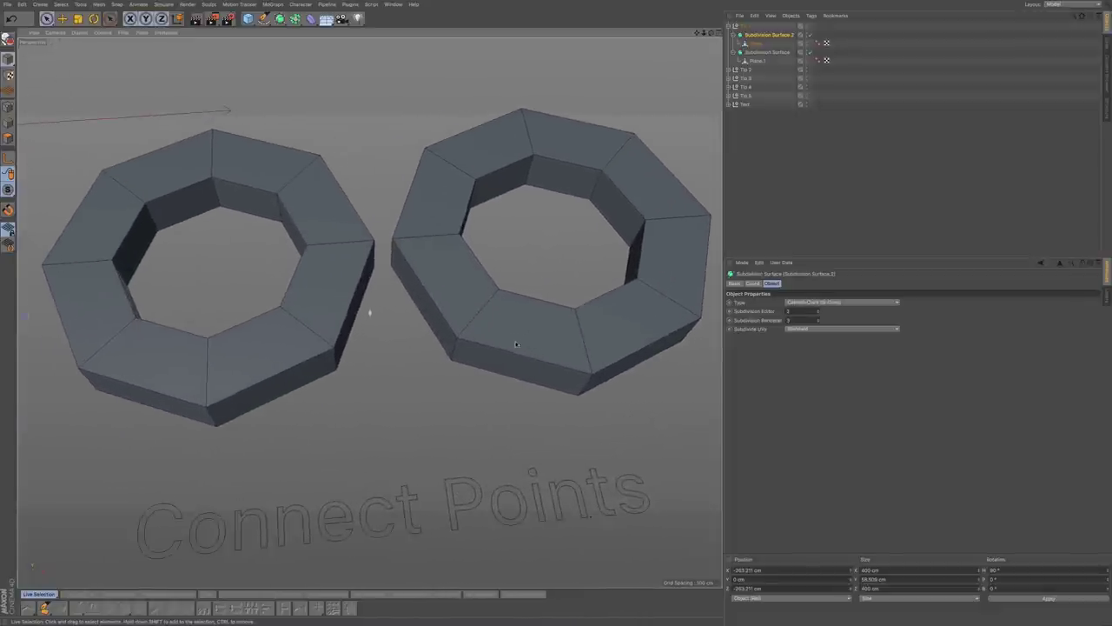
alt+middle_drag(510, 342, 555, 343)
click(320, 362)
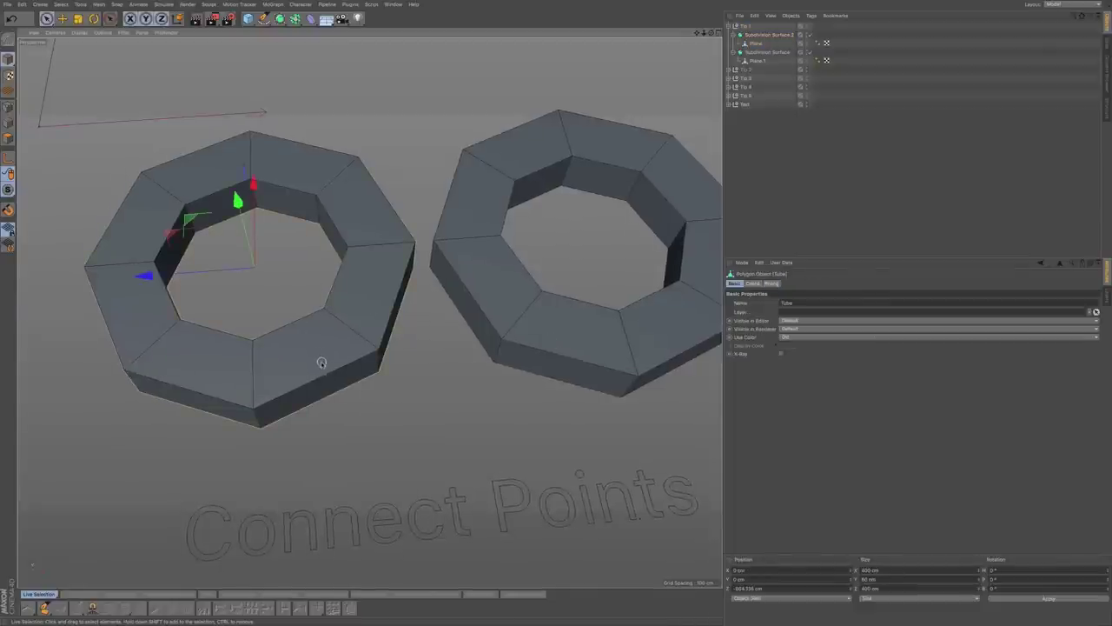
click(729, 71)
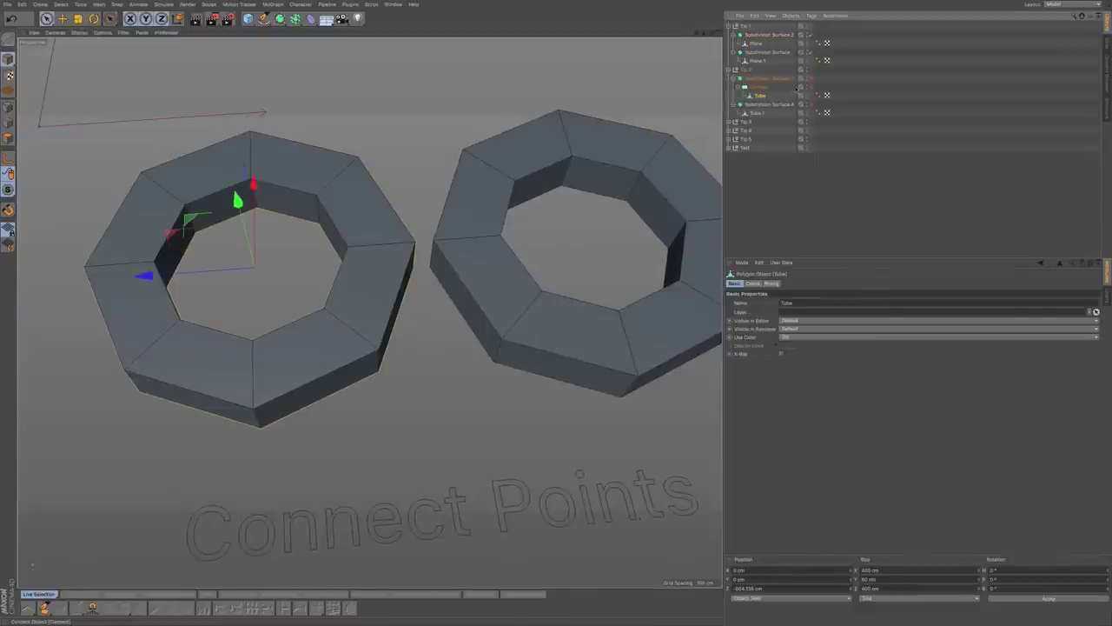
- Turn on Subdivision Surface.3 and Subdivision Surface.4 to smooth both Connect Points tubes, and clear the object selection
click(811, 79)
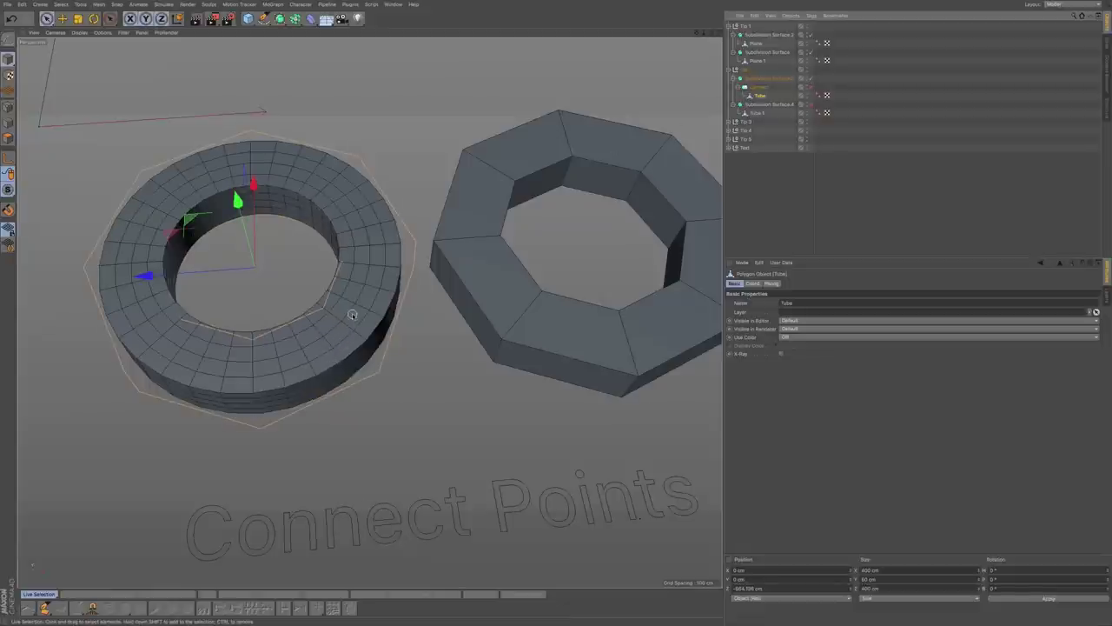
alt+drag(314, 355, 332, 320)
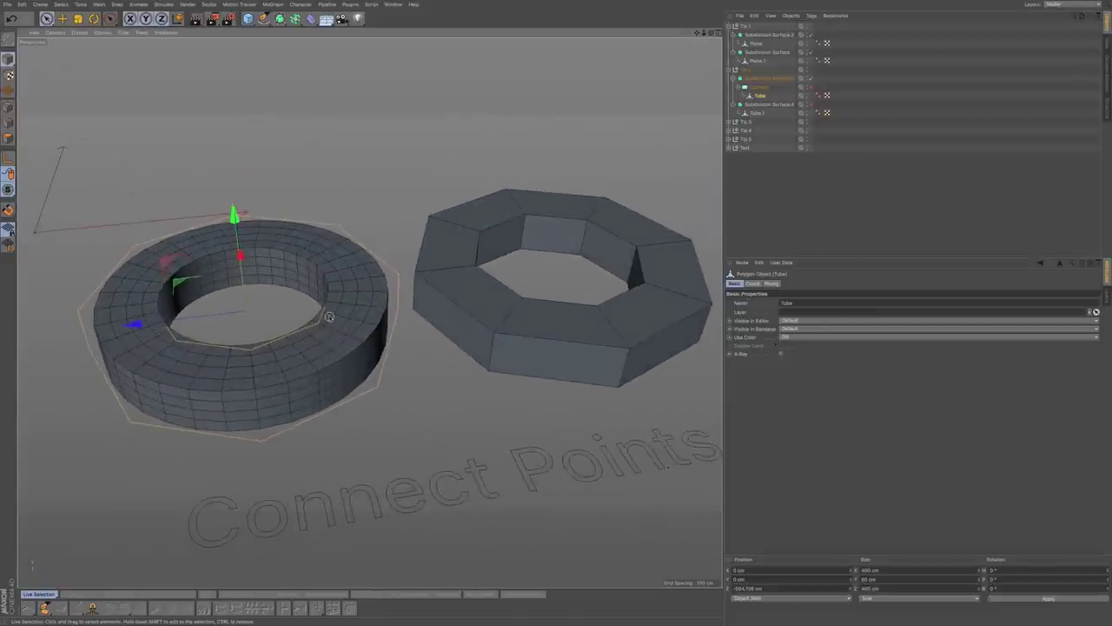
alt+middle_drag(342, 313, 354, 325)
alt+drag(368, 313, 354, 328)
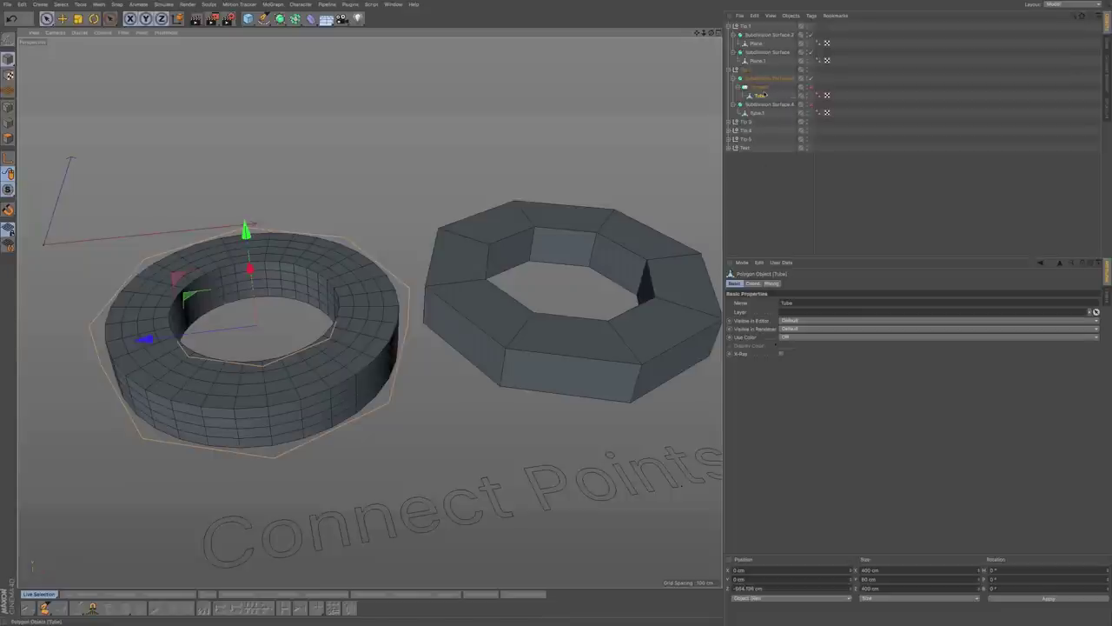
click(810, 105)
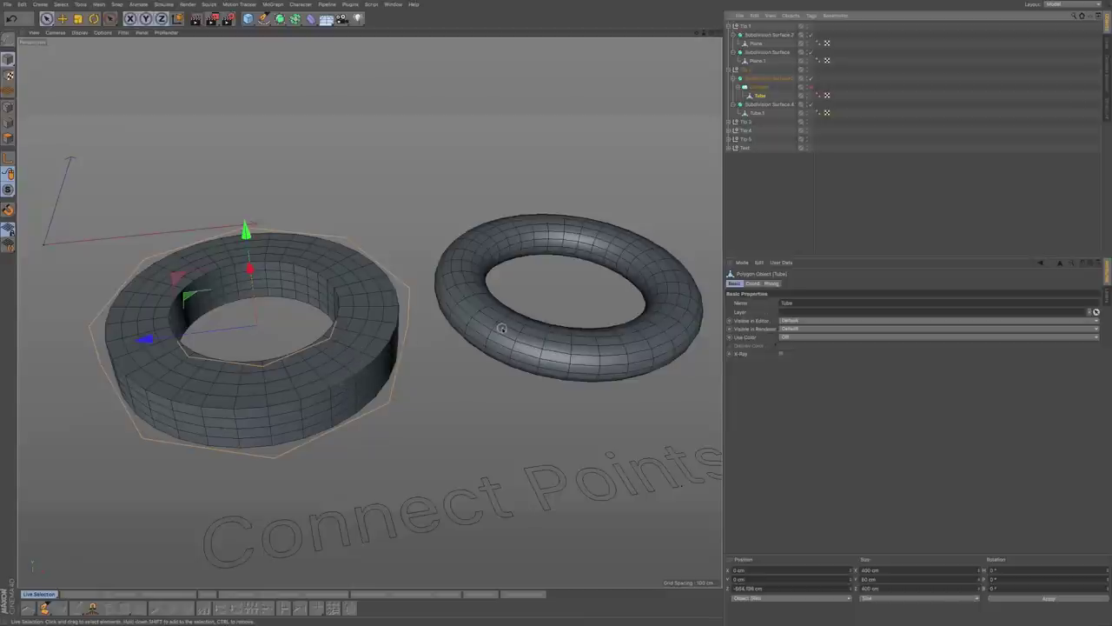
click(779, 91)
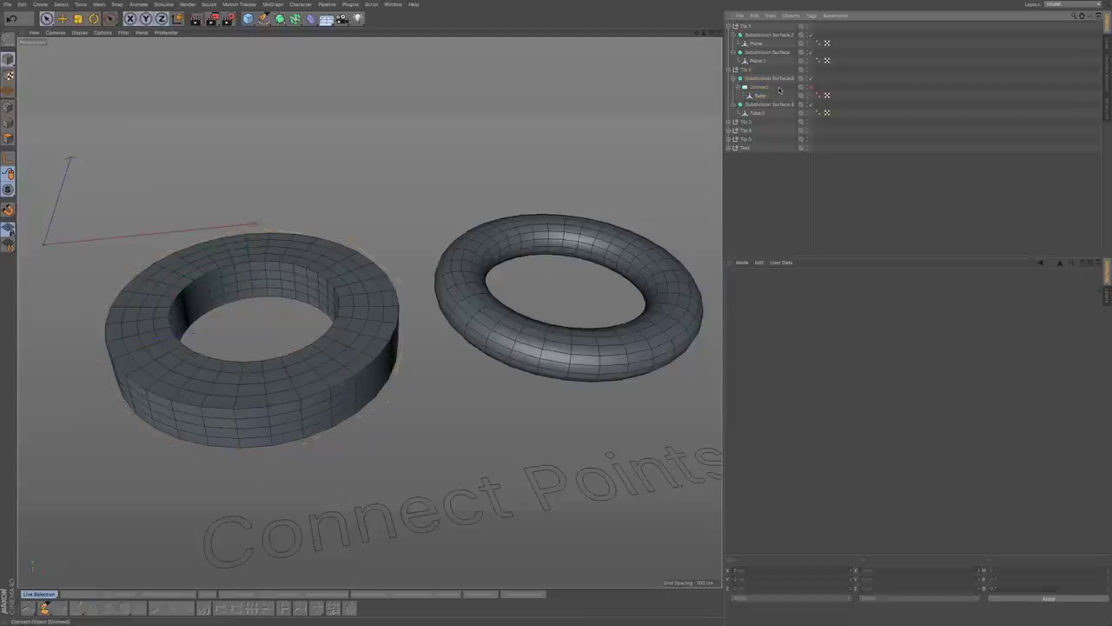
alt+middle_drag(355, 363, 368, 369)
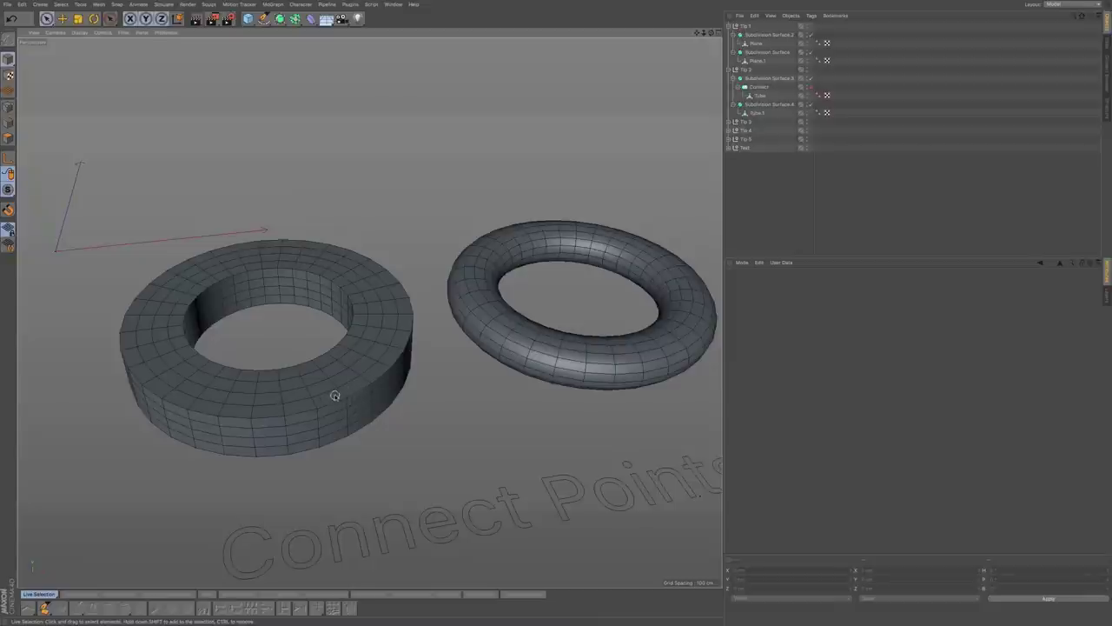
- Set up point editing with Live Selection on the first tube's mesh and move in on it
click(8, 106)
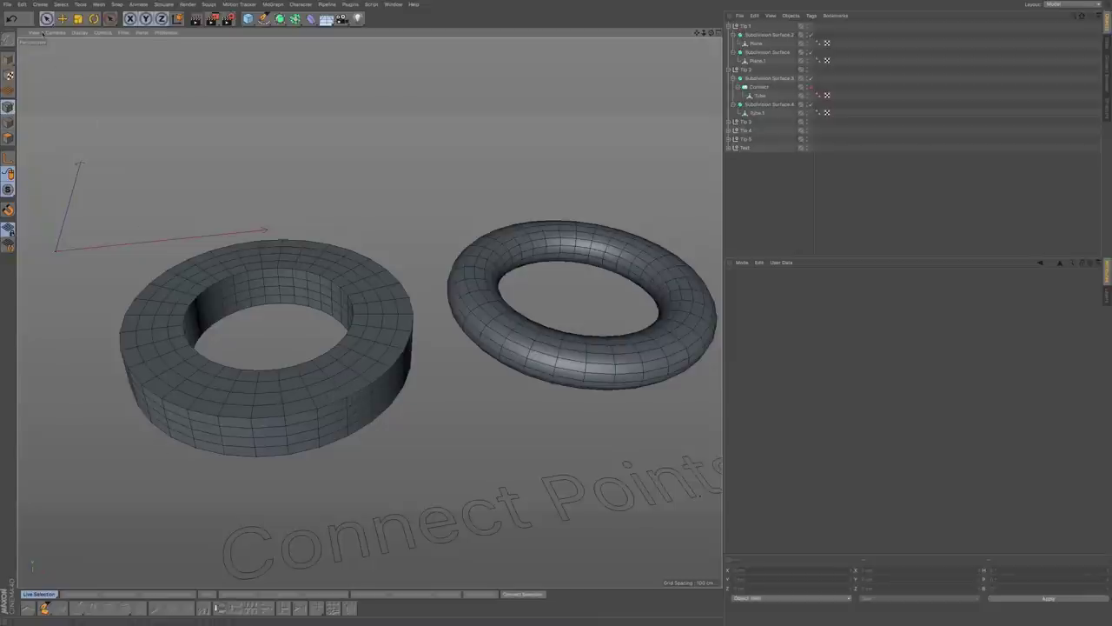
click(47, 18)
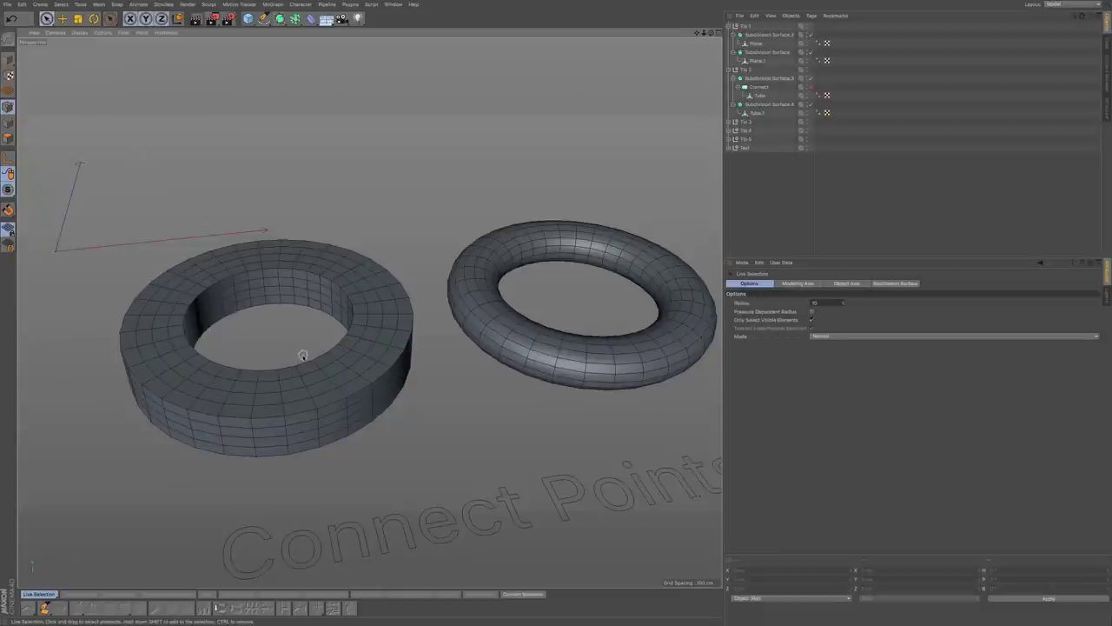
click(762, 95)
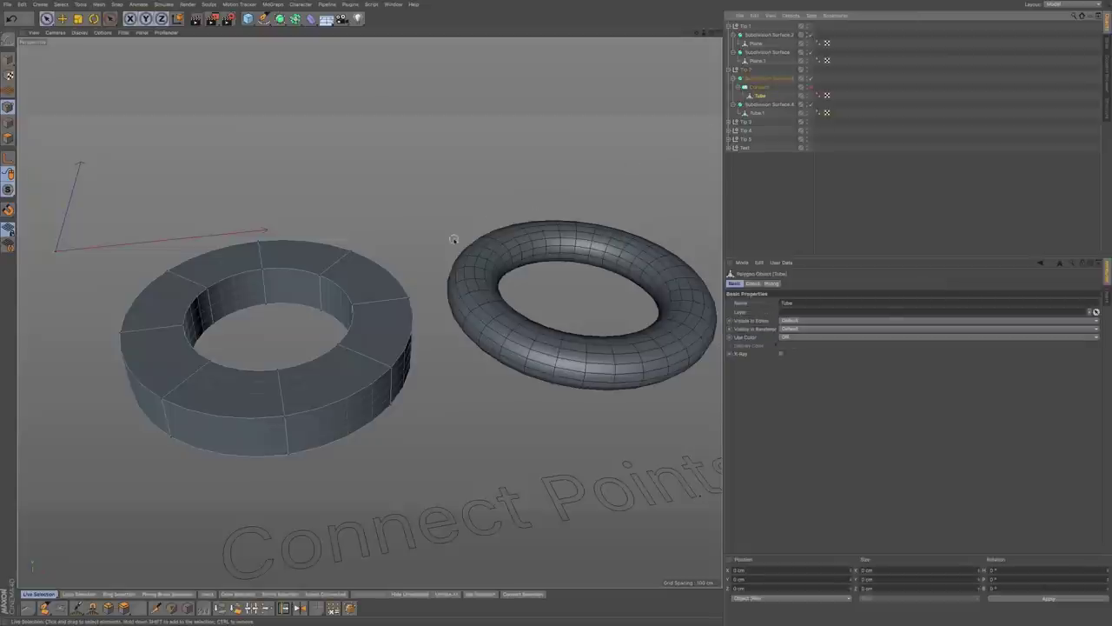
scroll(361, 404, up, 6)
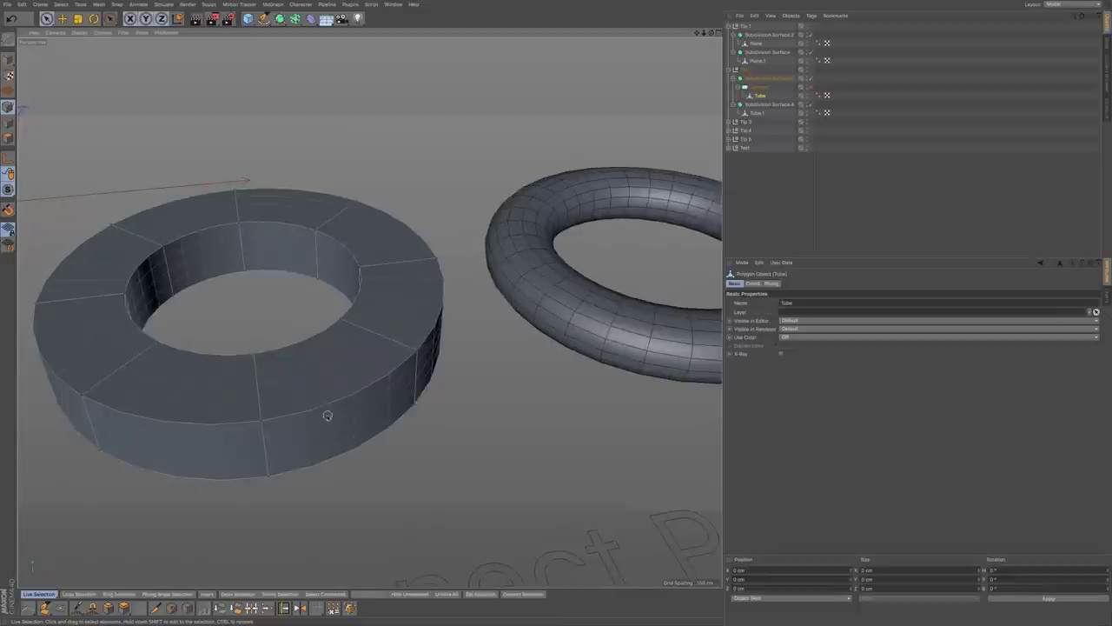
alt+right_drag(362, 404, 352, 406)
- Try moving the first tube's front upper outer corner point, undo the move and clear the point selection
click(232, 424)
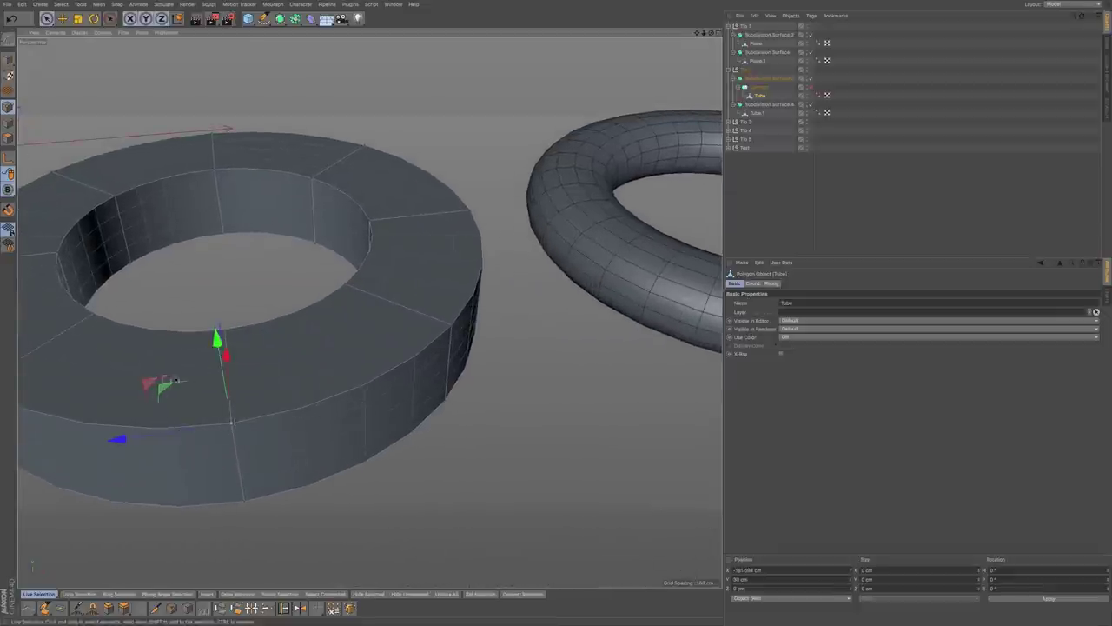
mouse_move(157, 384)
mouse_down()
mouse_move(157, 343)
mouse_move(164, 377)
mouse_up()
key(ctrl+z)
scroll(287, 387, down, 2)
alt+middle_drag(290, 387, 351, 367)
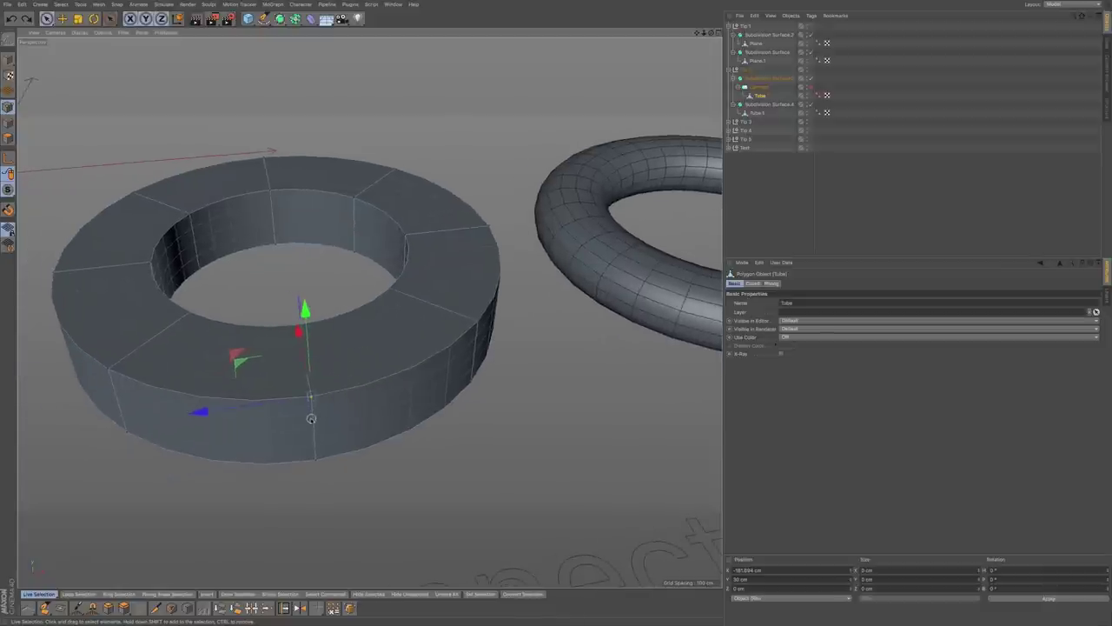
click(513, 346)
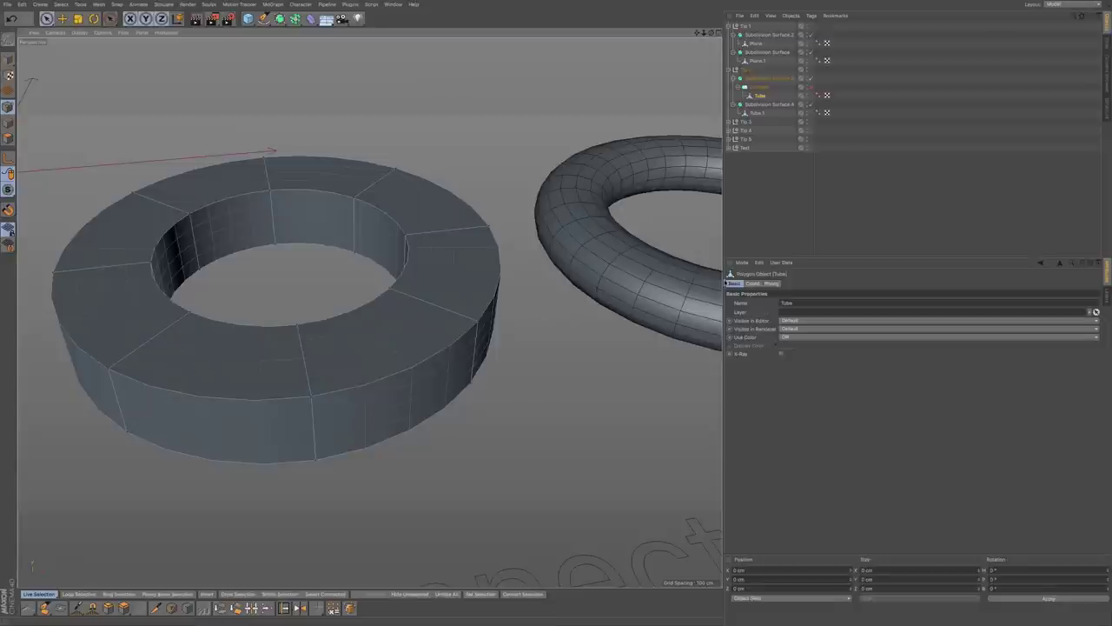
- Enable mesh checking in the modeling settings and turn off the first tube's Subdivision Surface to expose its boundary edges
click(743, 263)
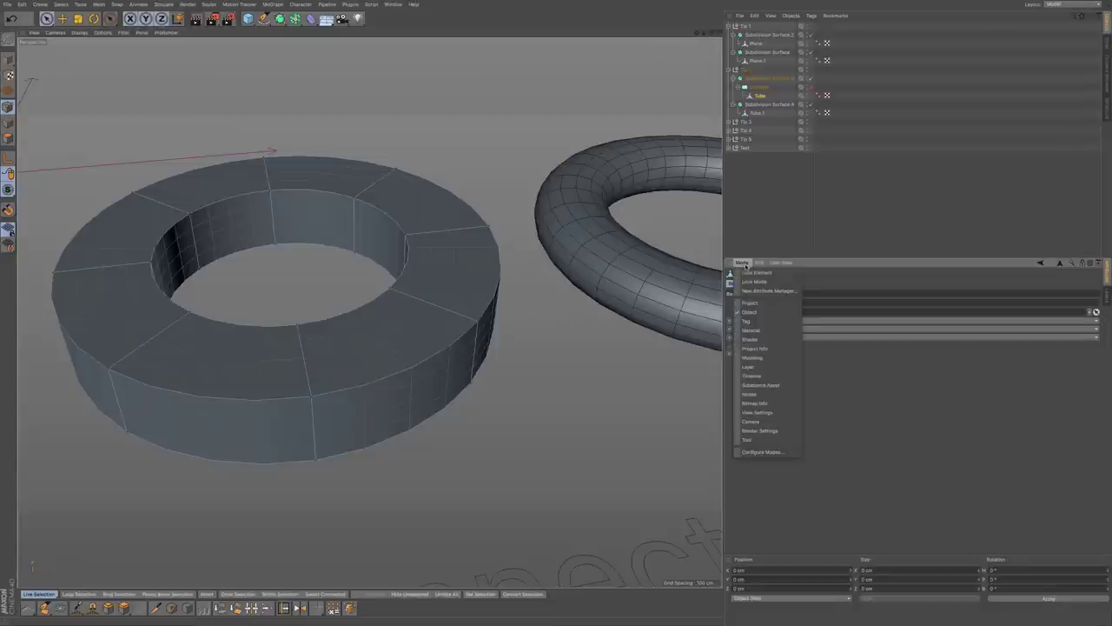
click(749, 357)
click(815, 284)
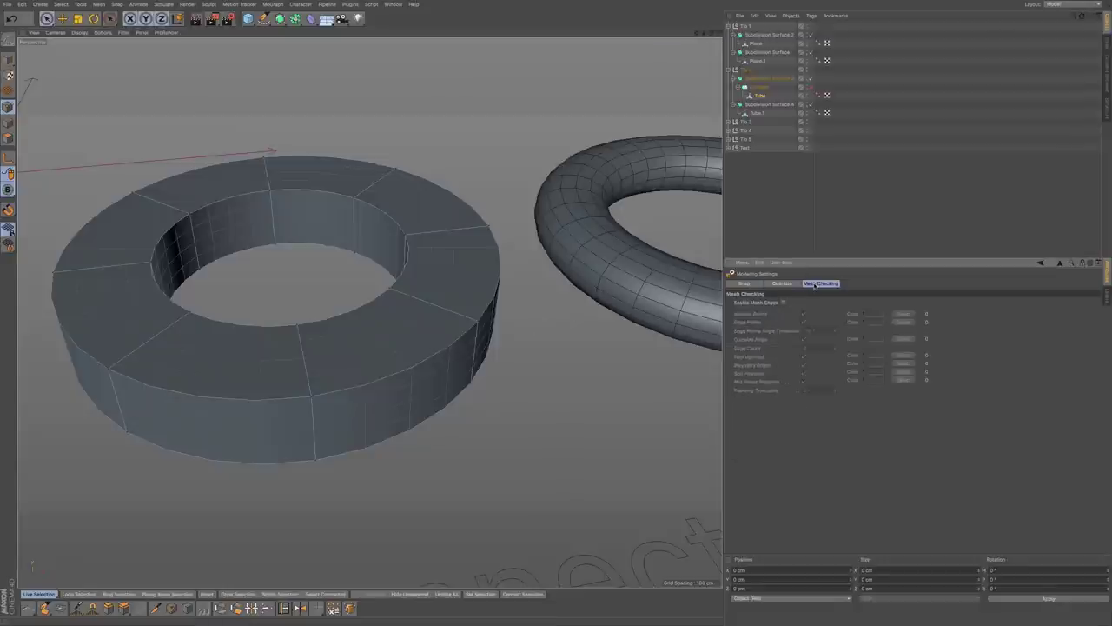
click(784, 303)
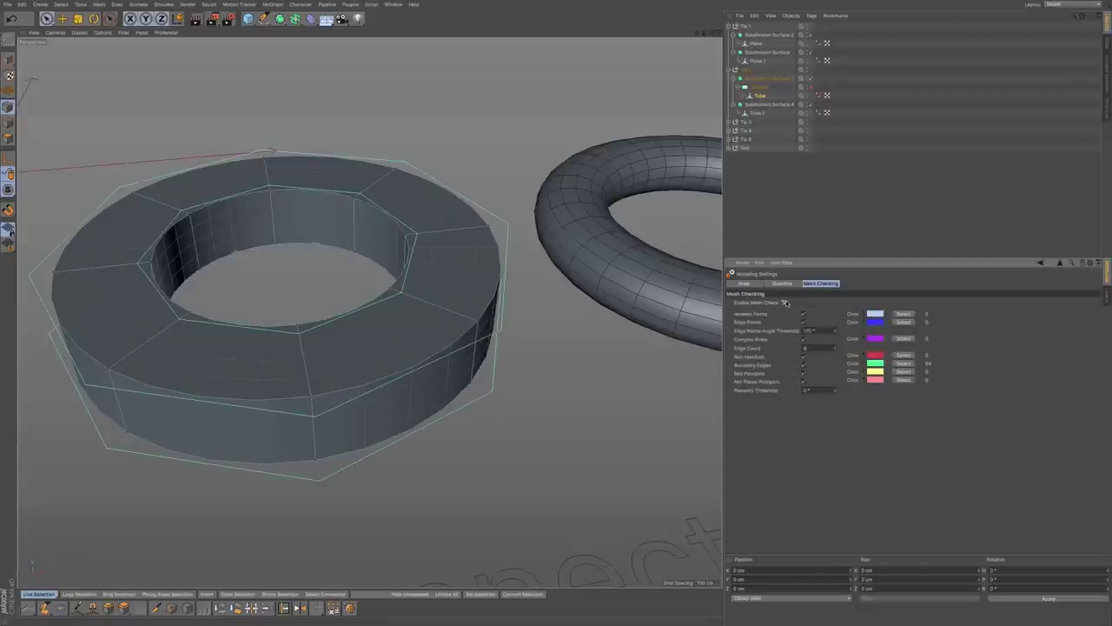
click(809, 79)
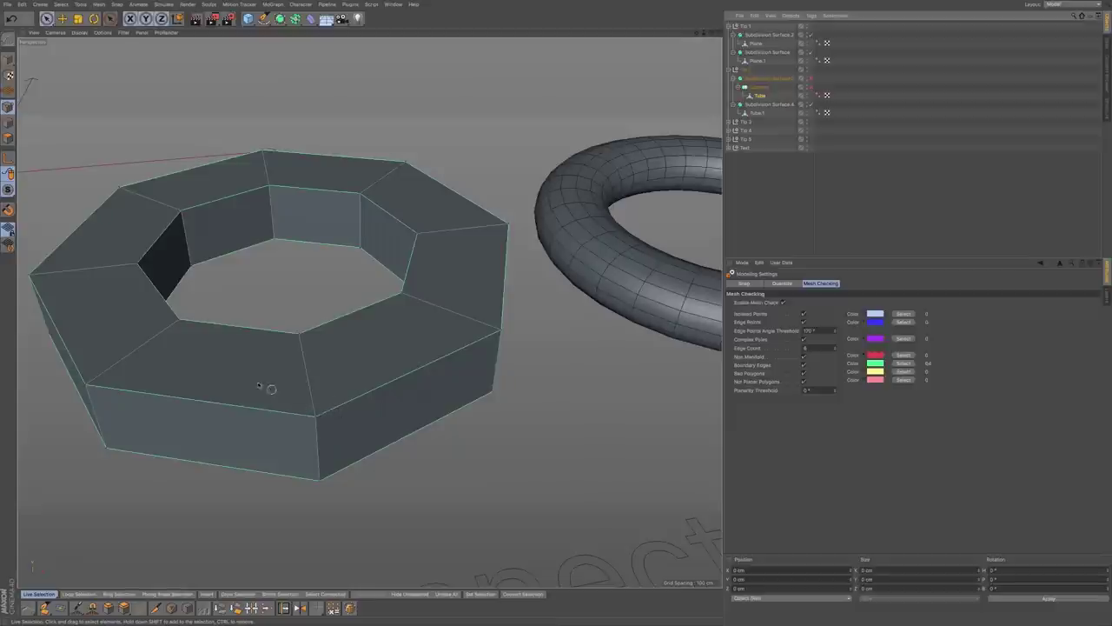
alt+drag(223, 363, 245, 371)
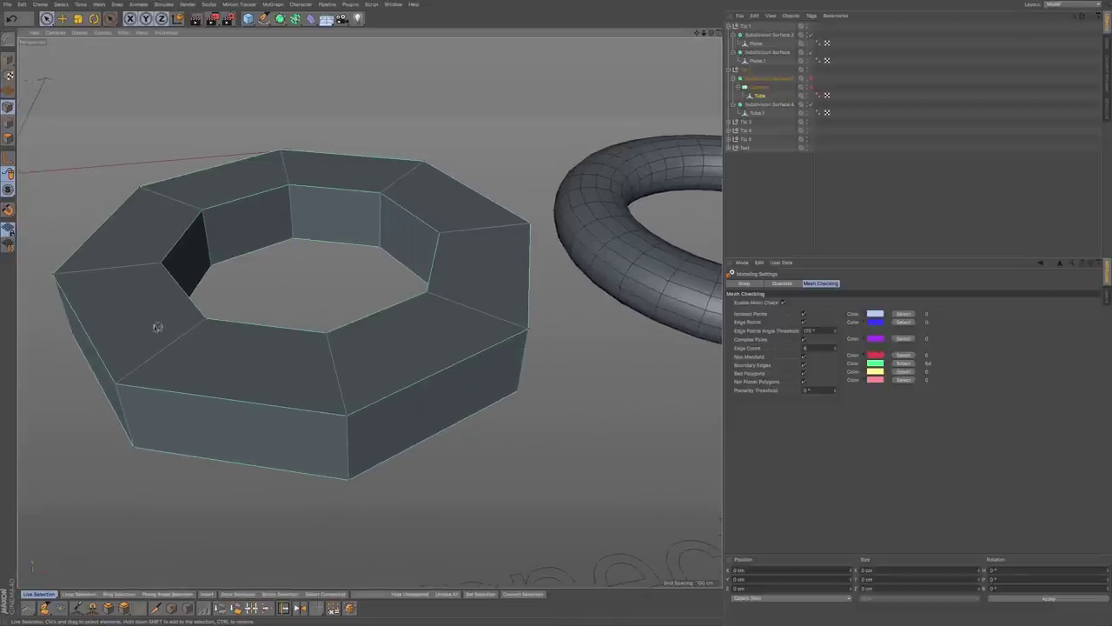
- In polygon mode, pick the first tube's front top polygon and extend the selection to all polygons connected to it
click(46, 18)
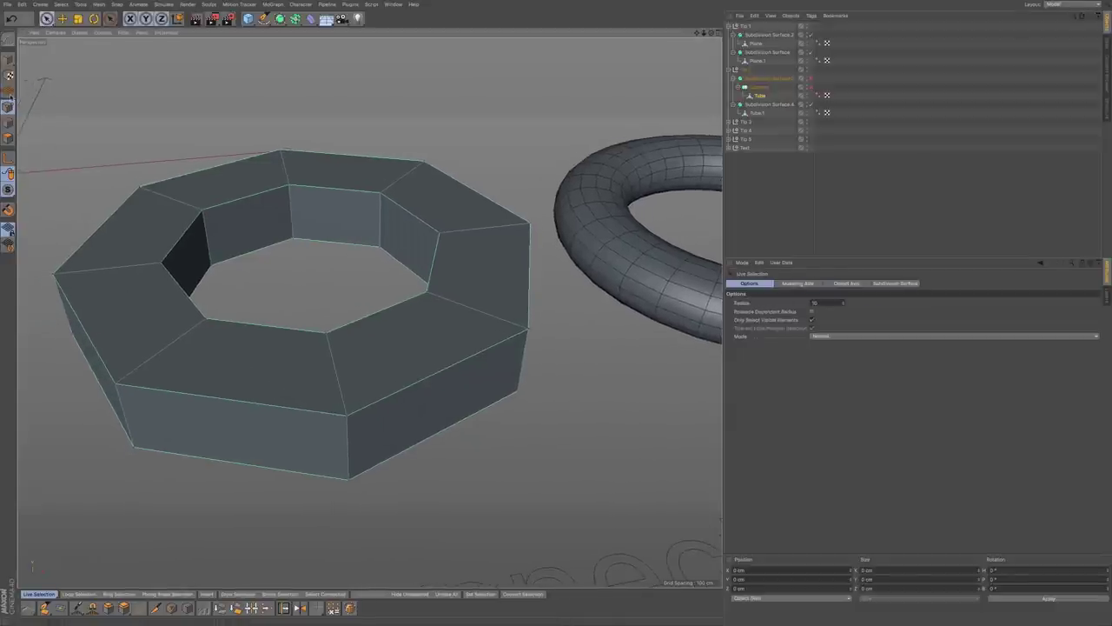
click(9, 139)
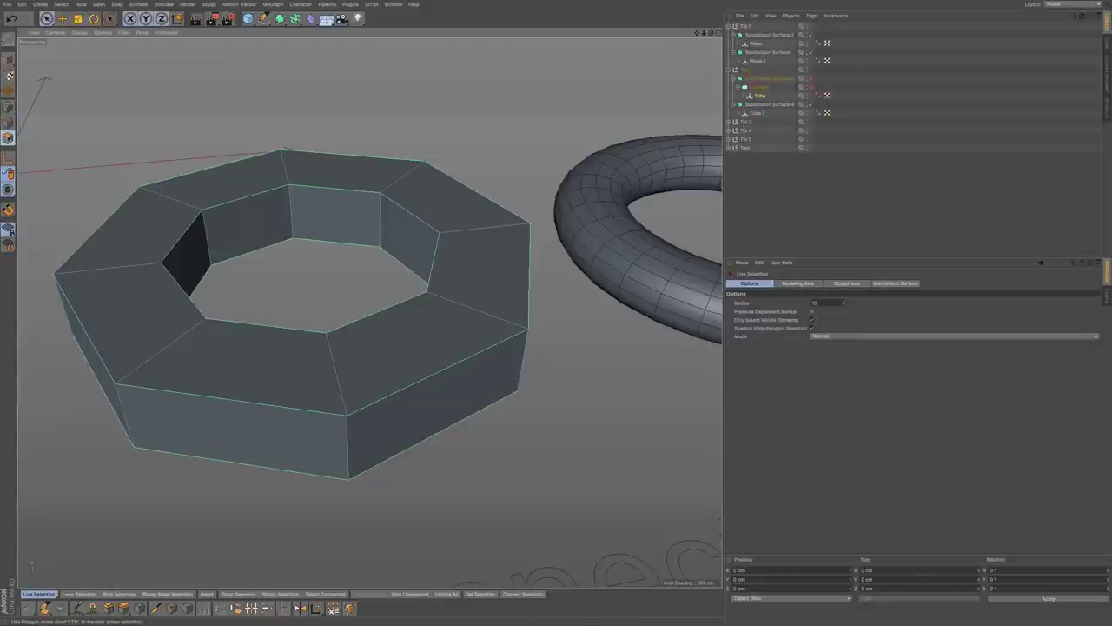
click(211, 347)
click(225, 368)
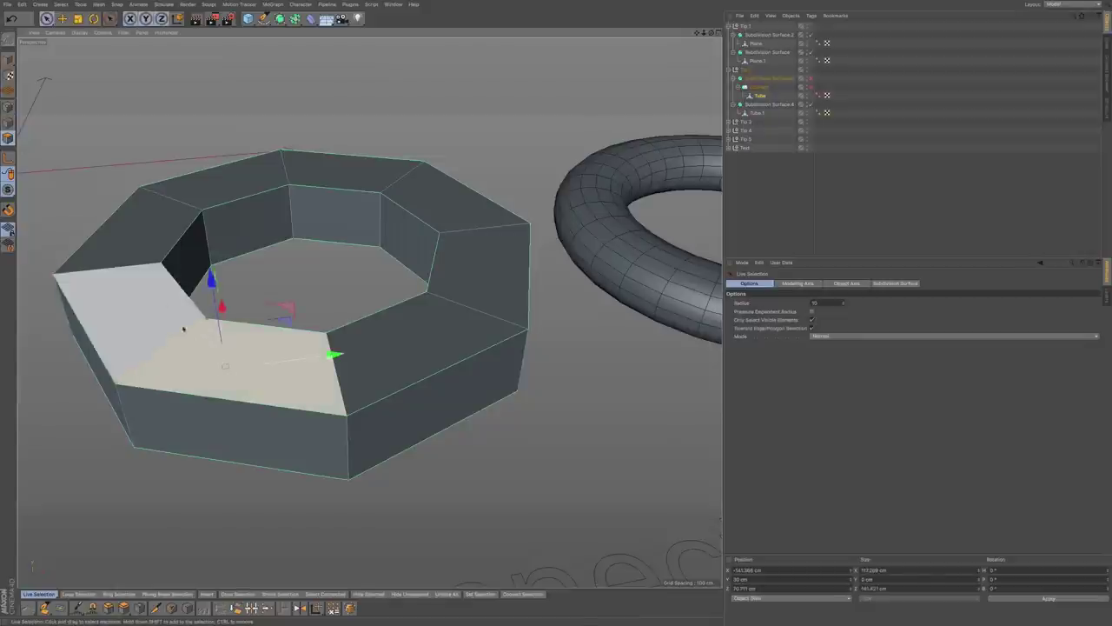
click(61, 5)
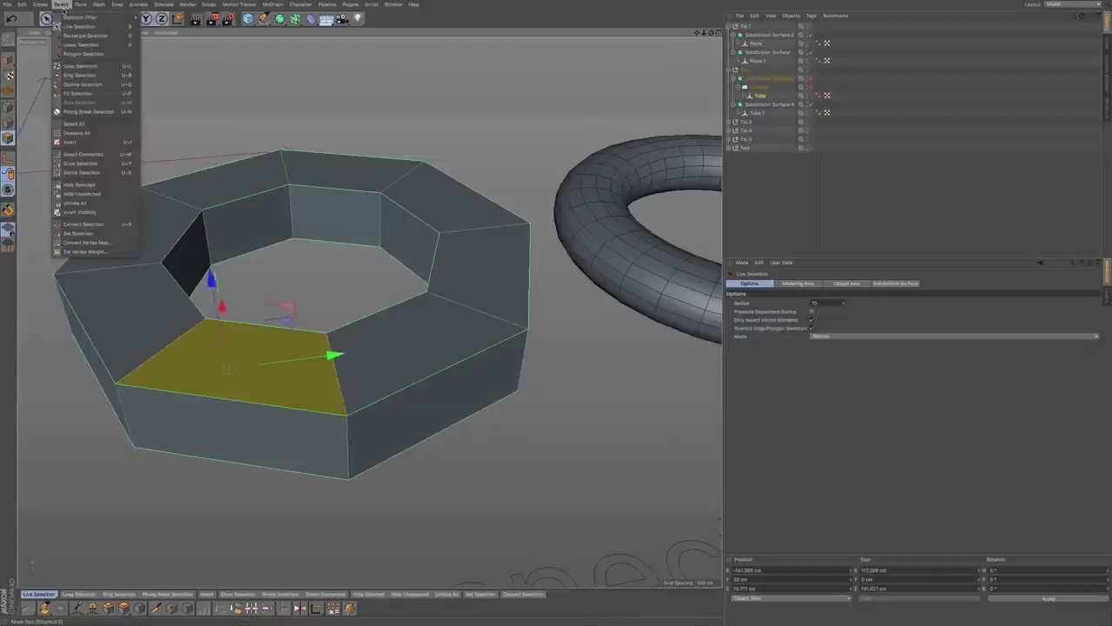
click(85, 155)
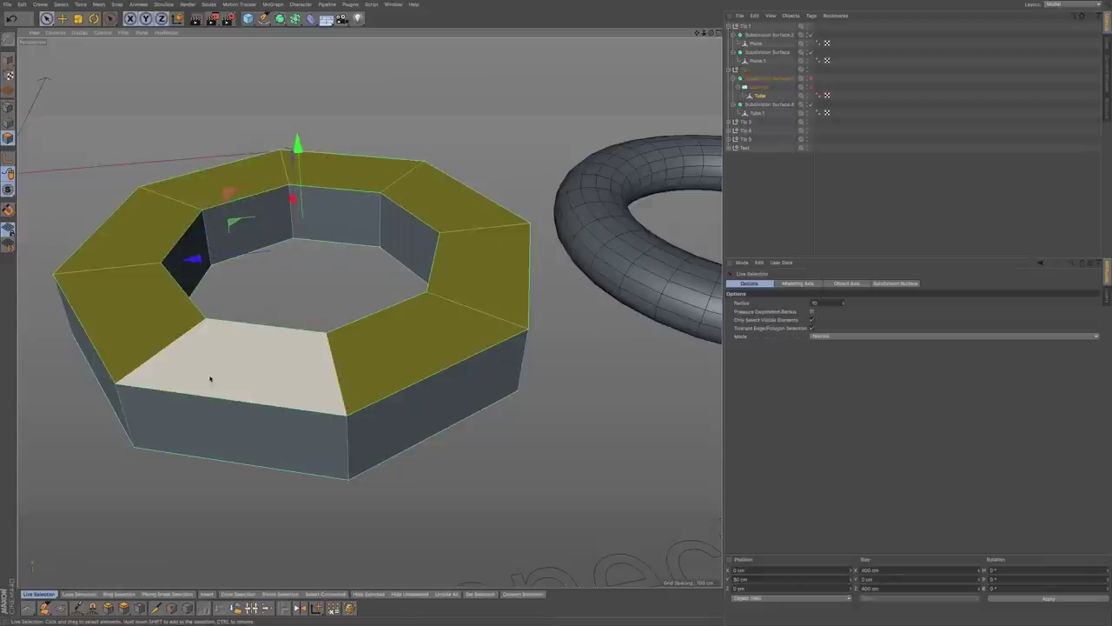
alt+drag(270, 414, 272, 393)
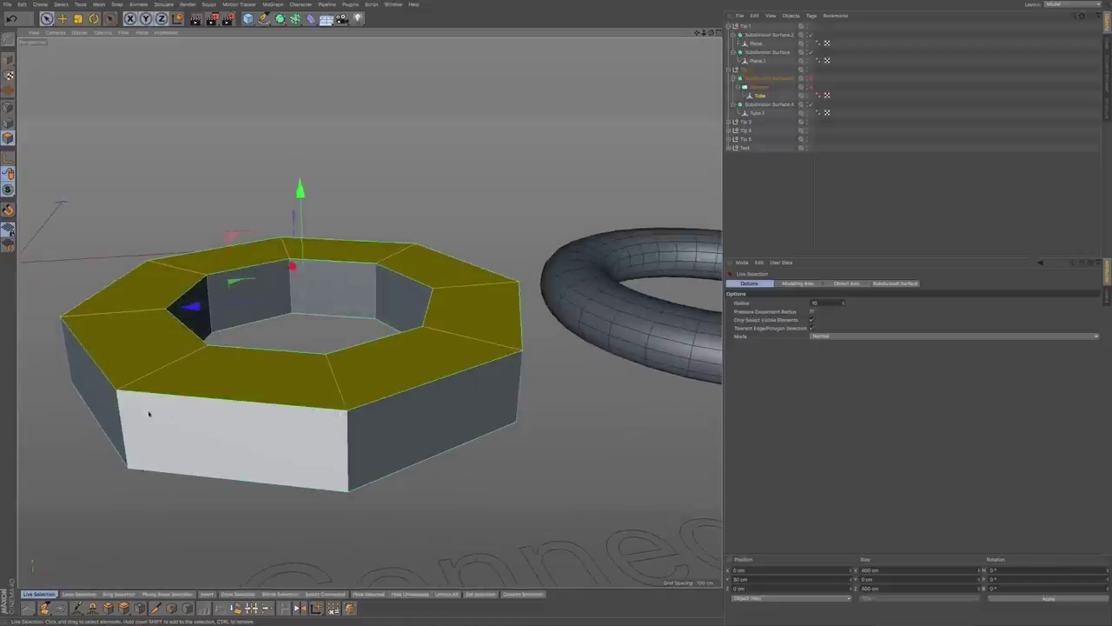
alt+drag(398, 422, 380, 449)
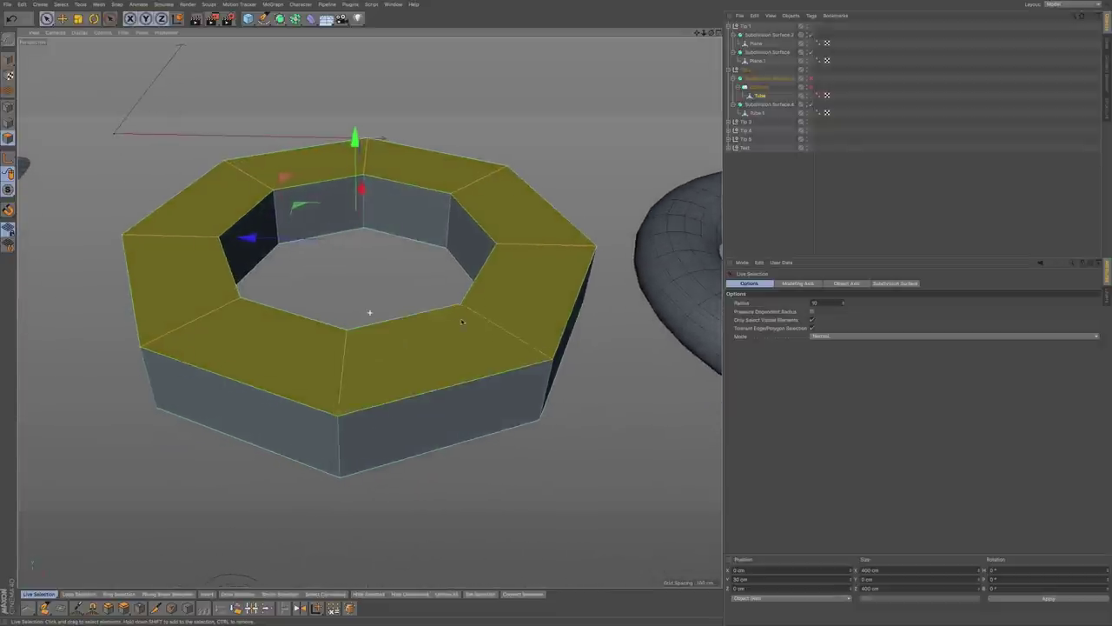
scroll(369, 313, up, 2)
alt+middle_drag(355, 338, 330, 340)
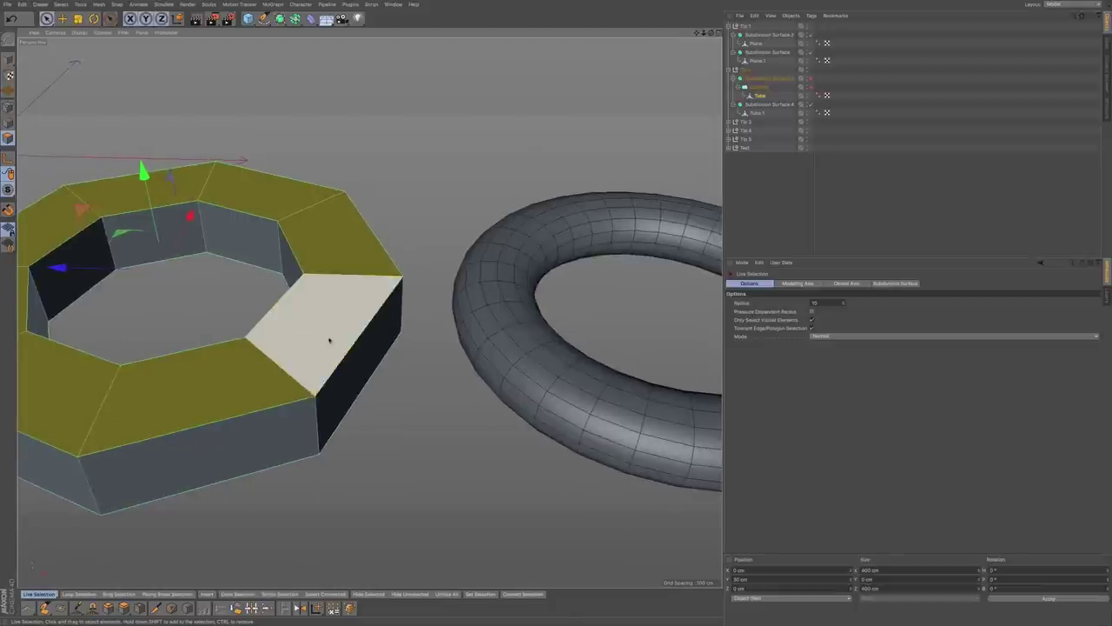
alt+middle_drag(466, 307, 455, 308)
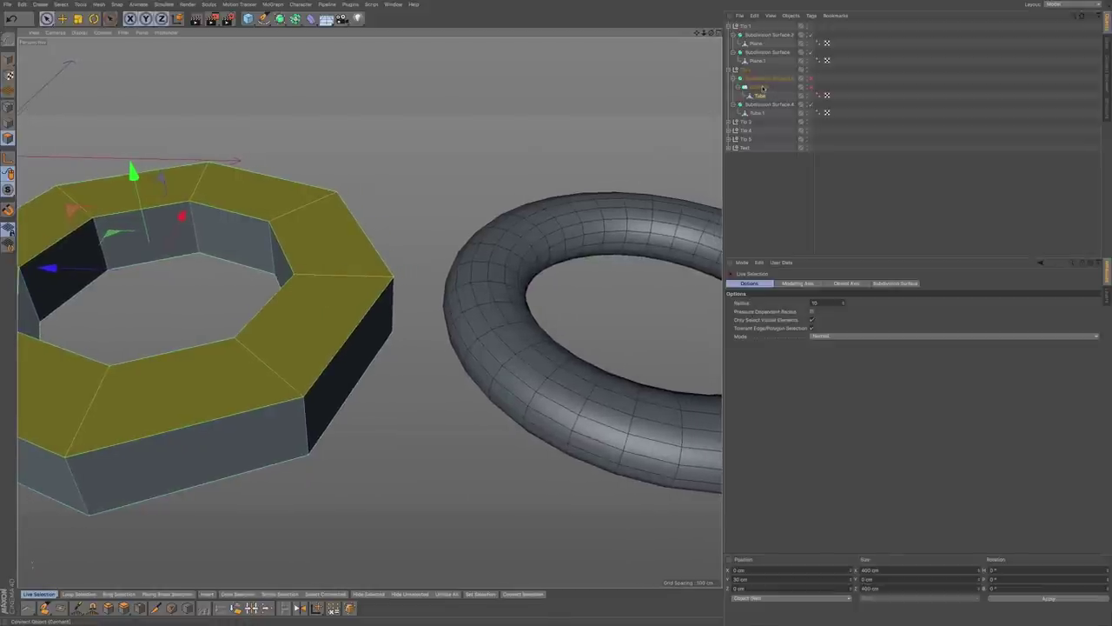
- Compare the first tube with its Connect object on and off, leave it on and re-enable the Subdivision Surface above it
click(762, 89)
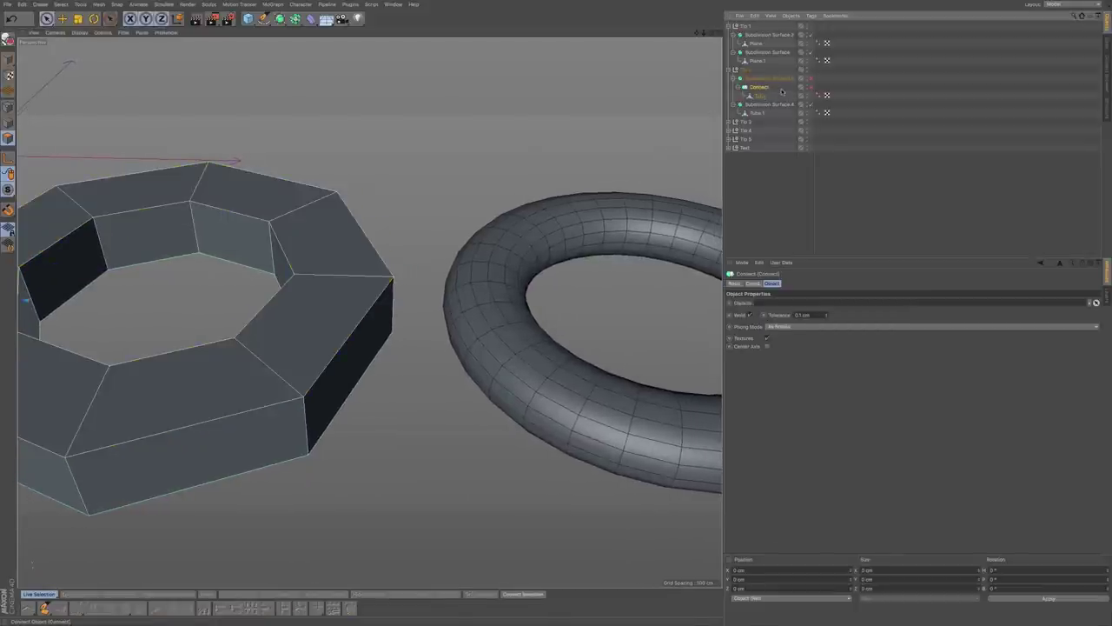
click(811, 88)
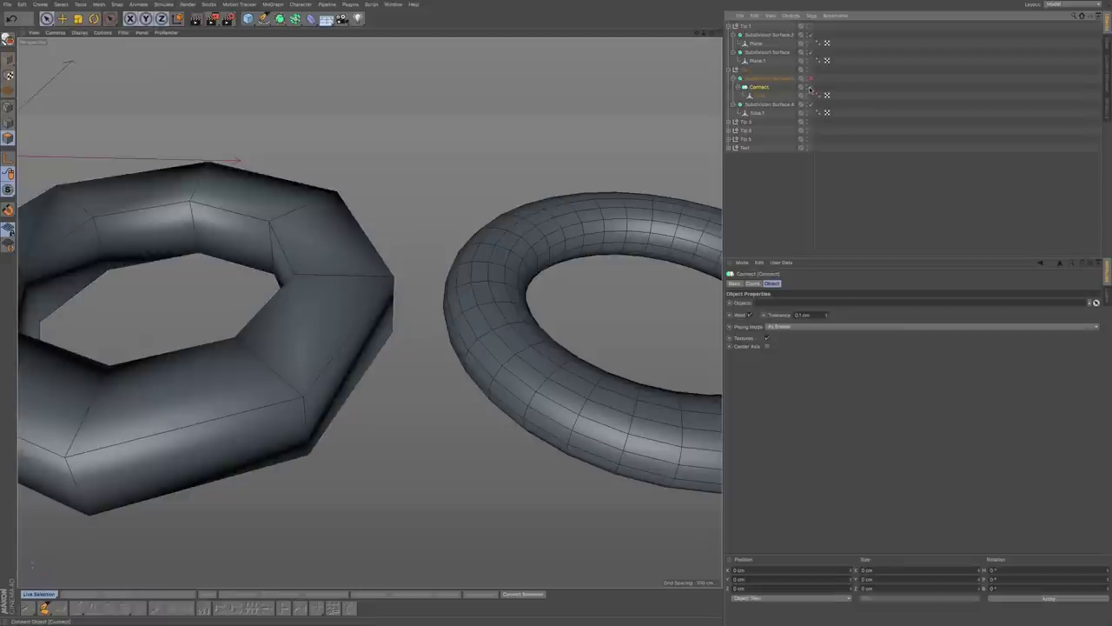
click(811, 88)
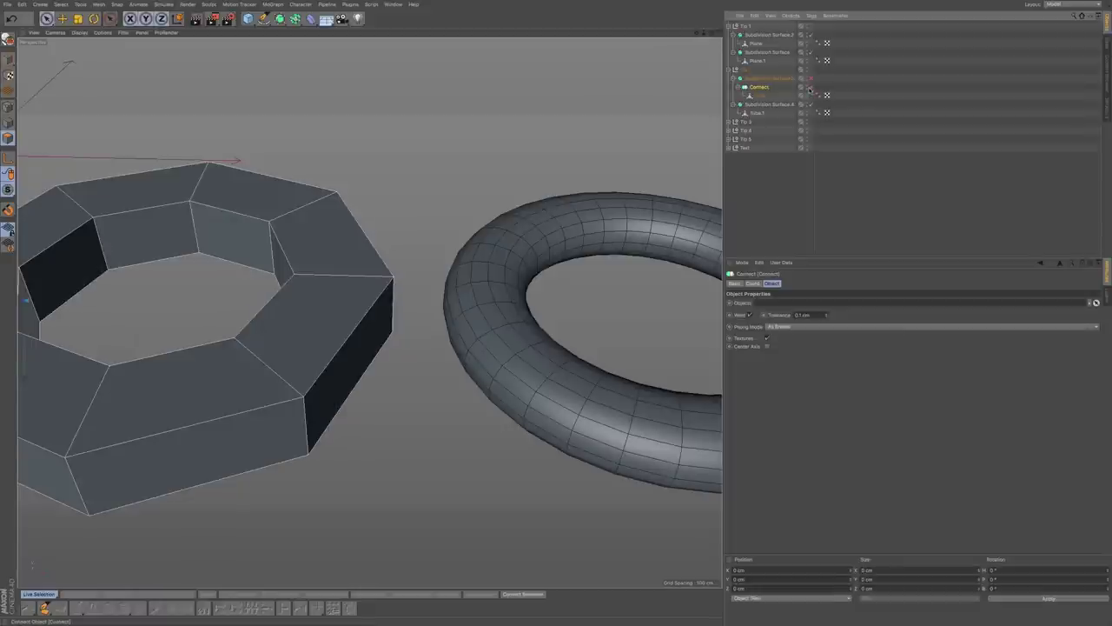
click(811, 88)
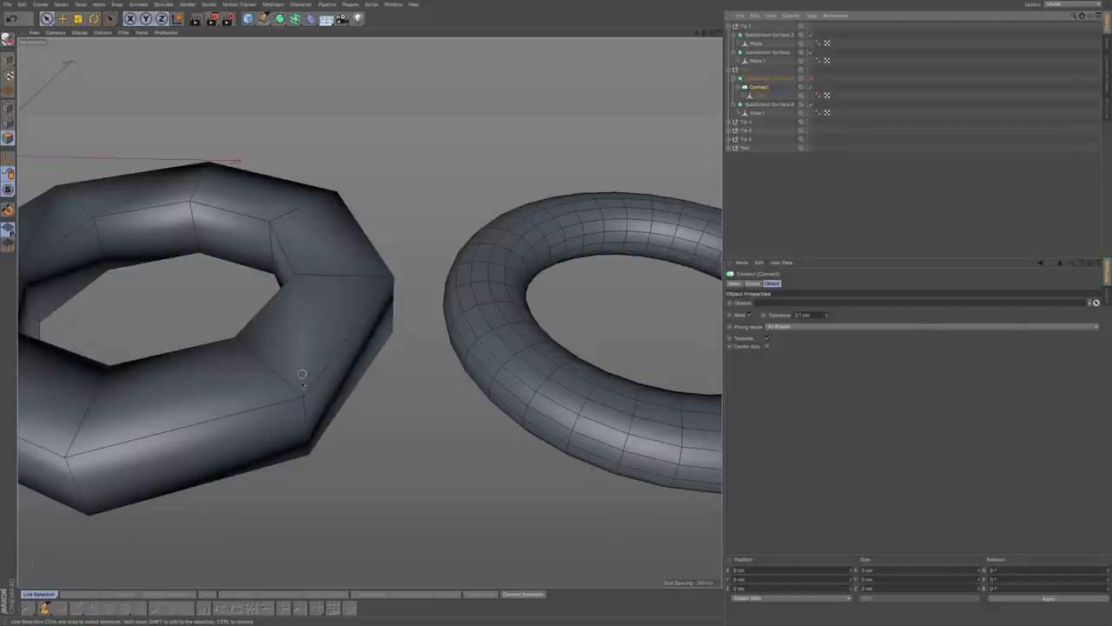
click(811, 88)
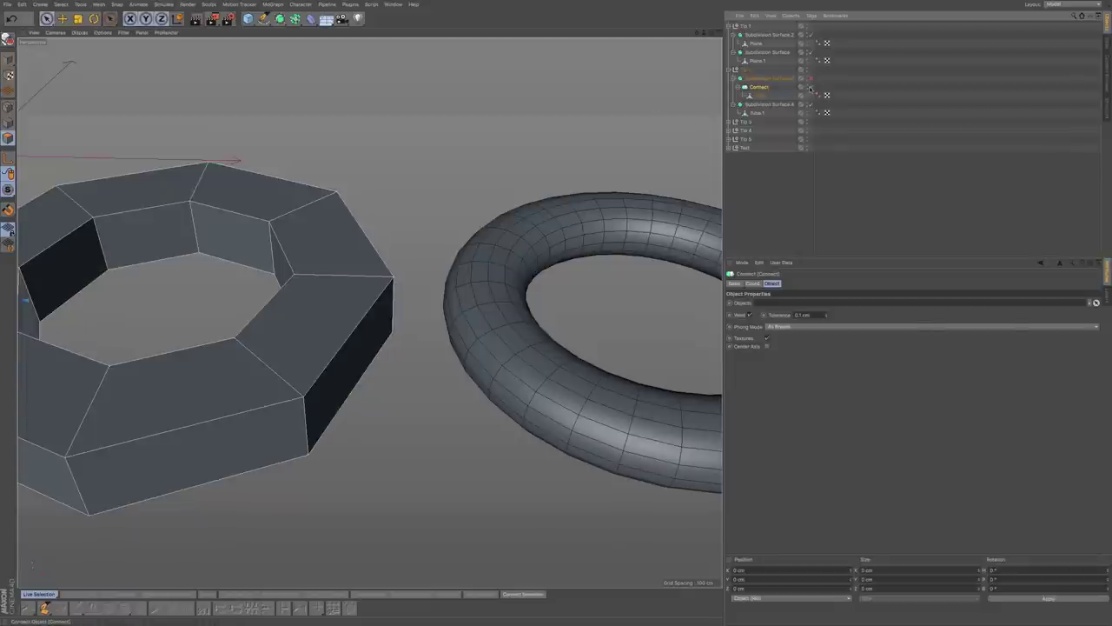
click(810, 88)
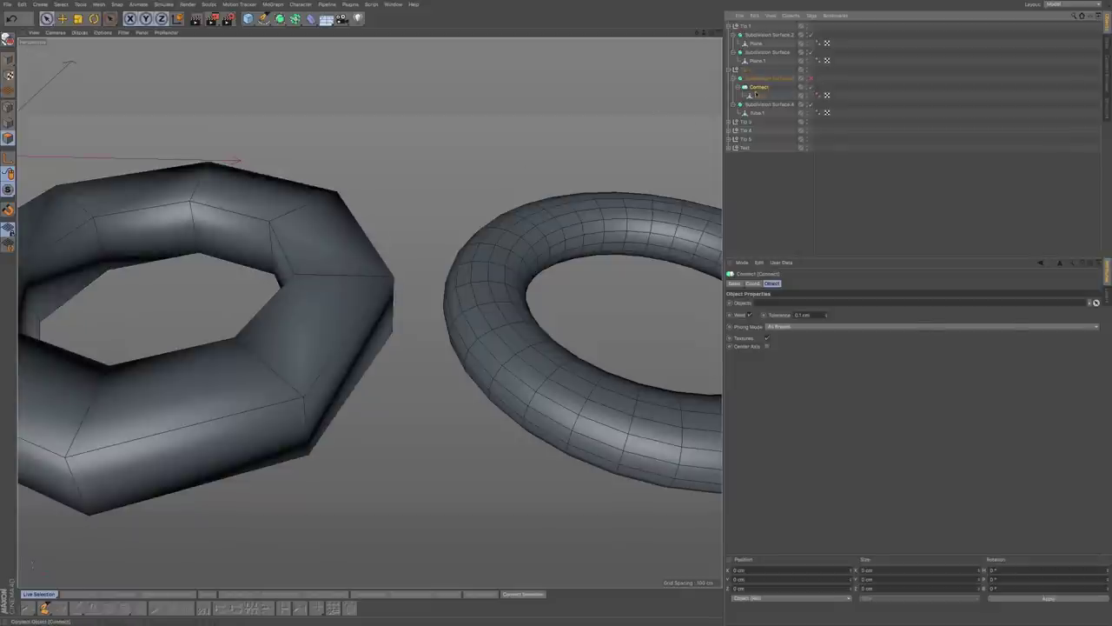
alt+drag(308, 286, 368, 286)
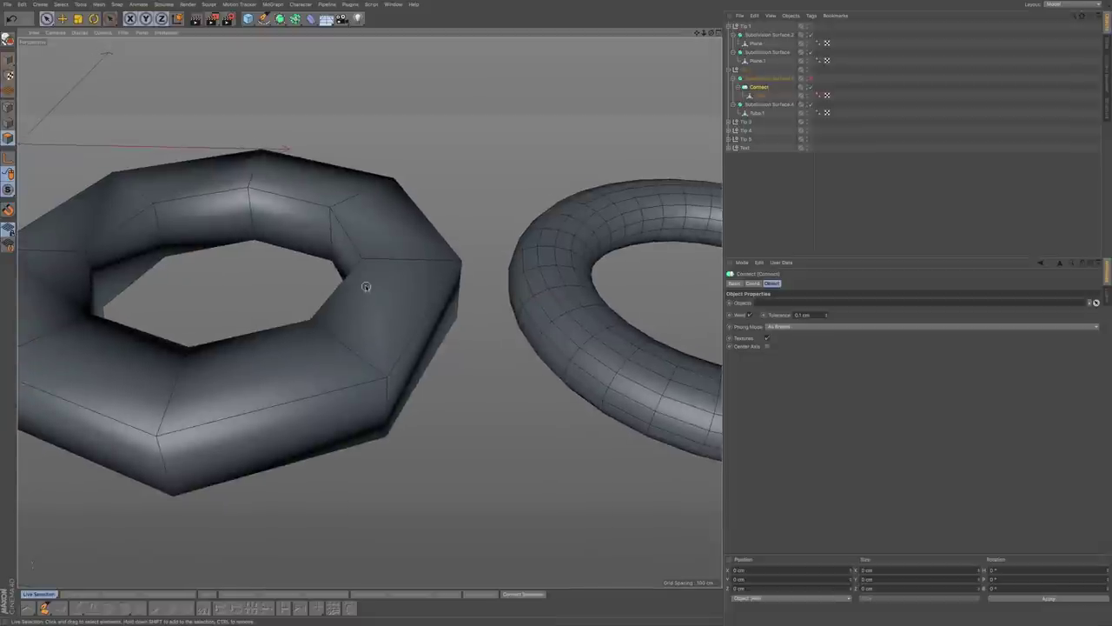
click(811, 78)
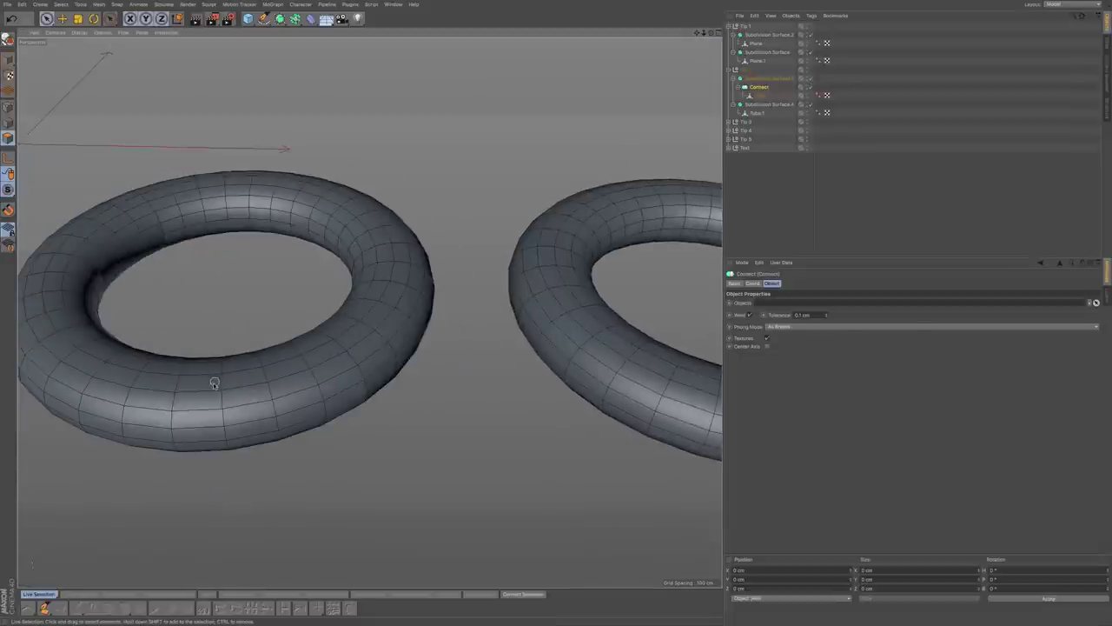
- Select the first tube's mesh under Connect, turn off its Subdivision Surface and select all of its points
alt+drag(203, 383, 247, 354)
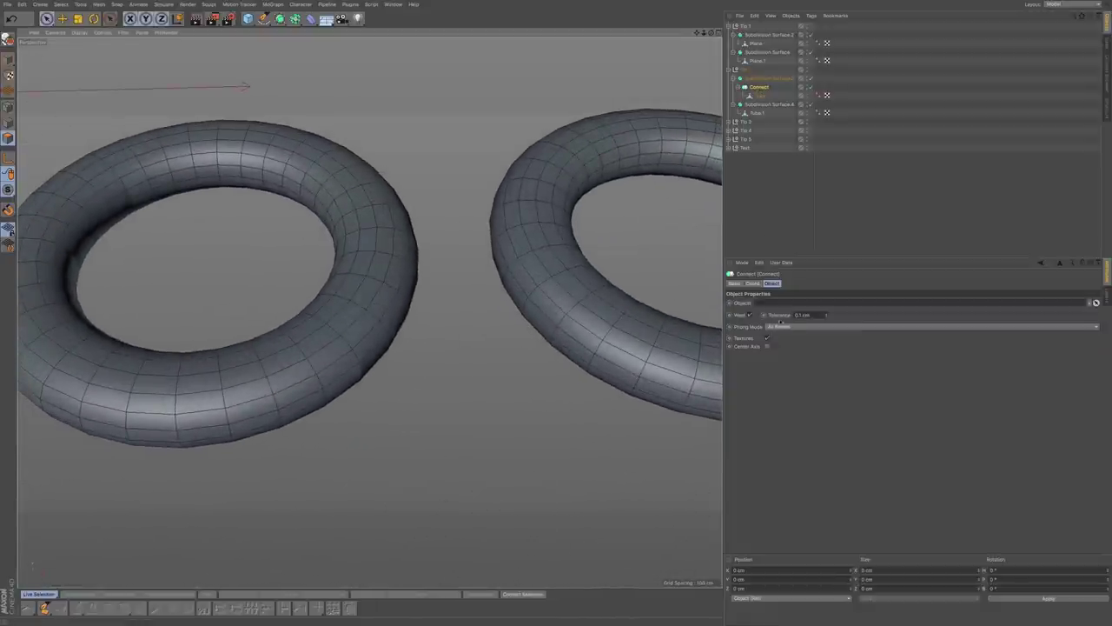
click(826, 314)
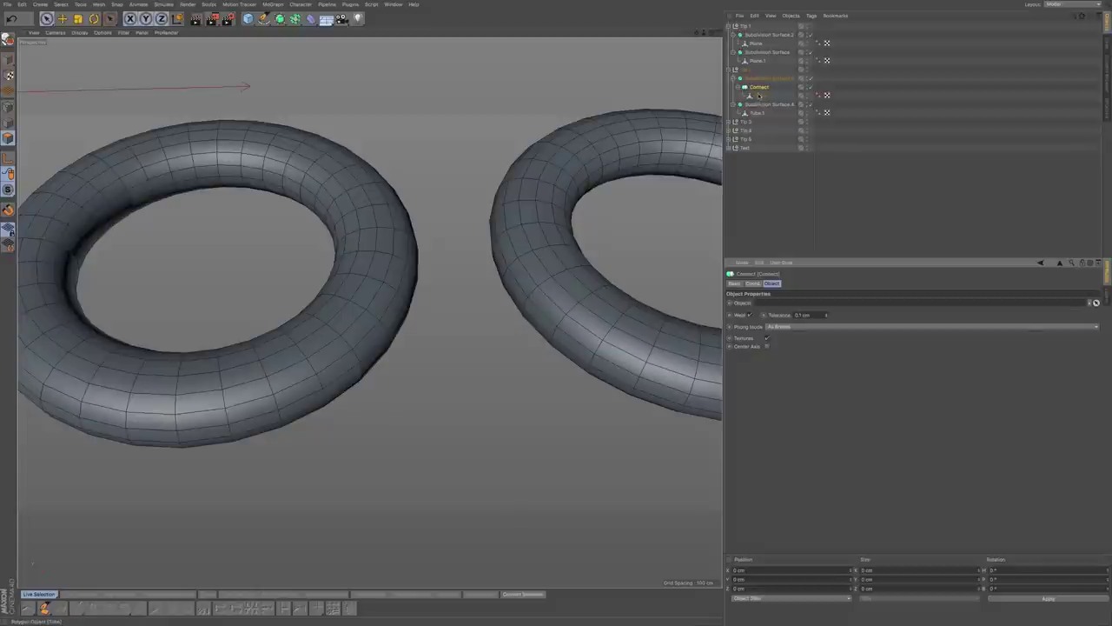
click(760, 96)
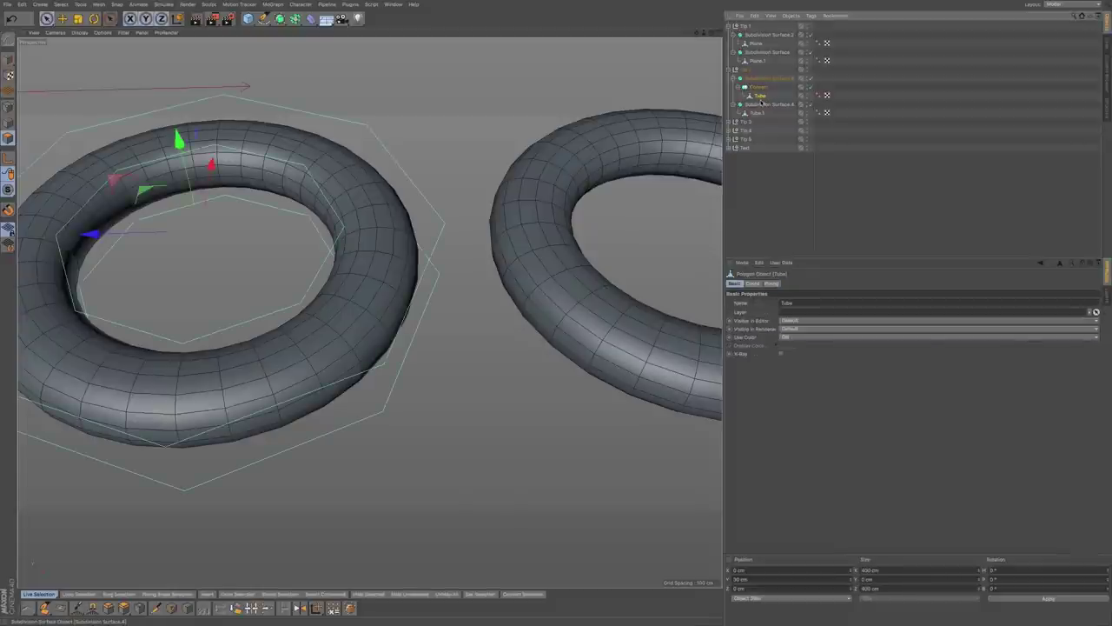
click(810, 79)
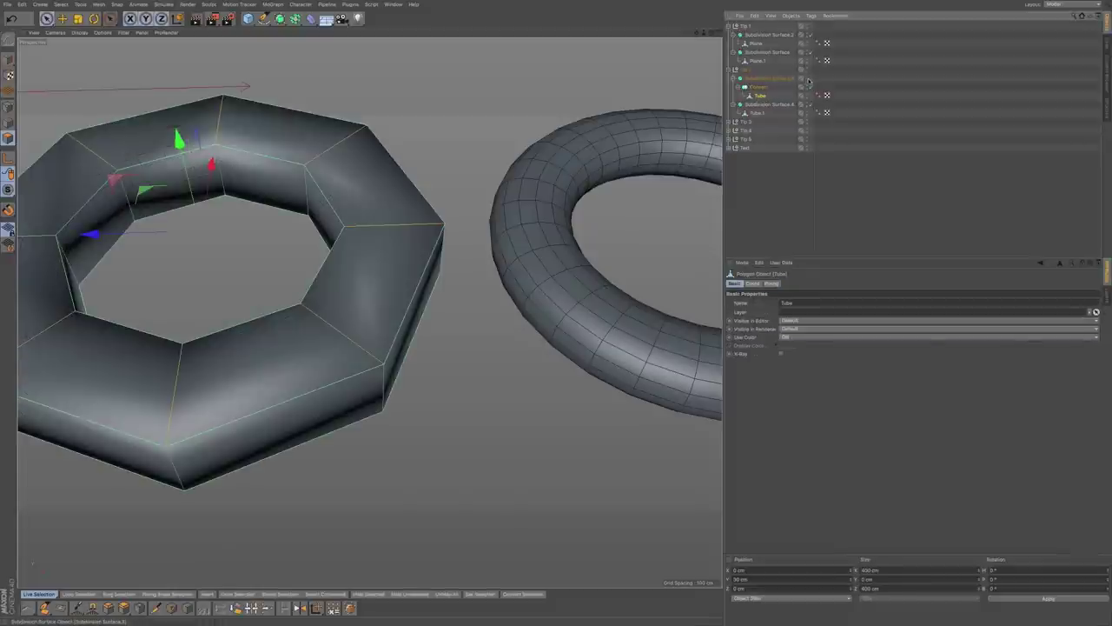
click(9, 106)
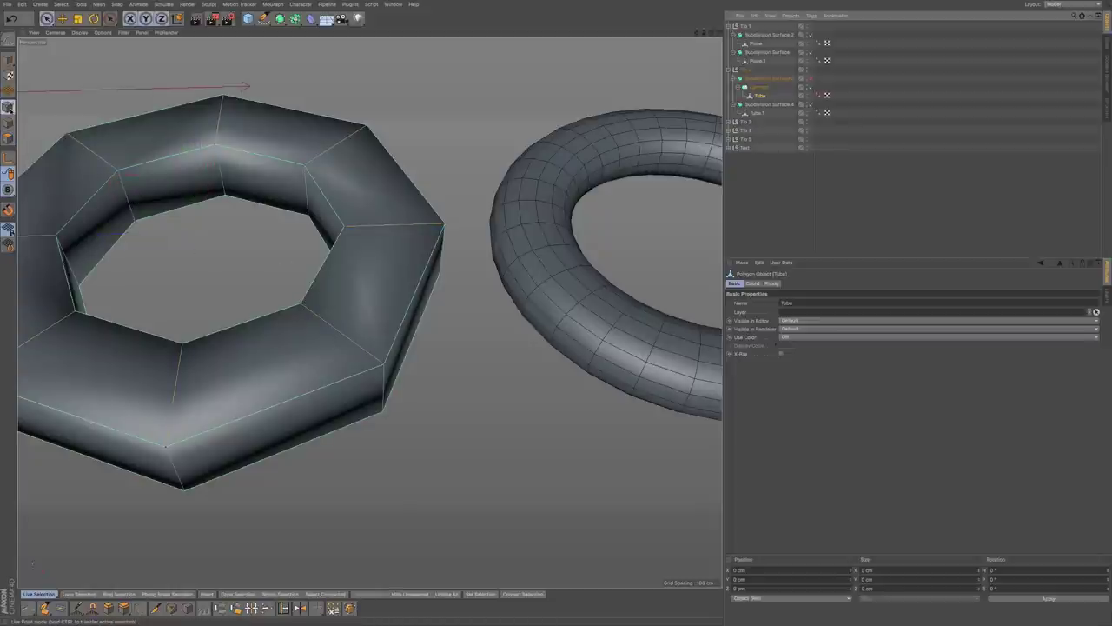
double_click(357, 352)
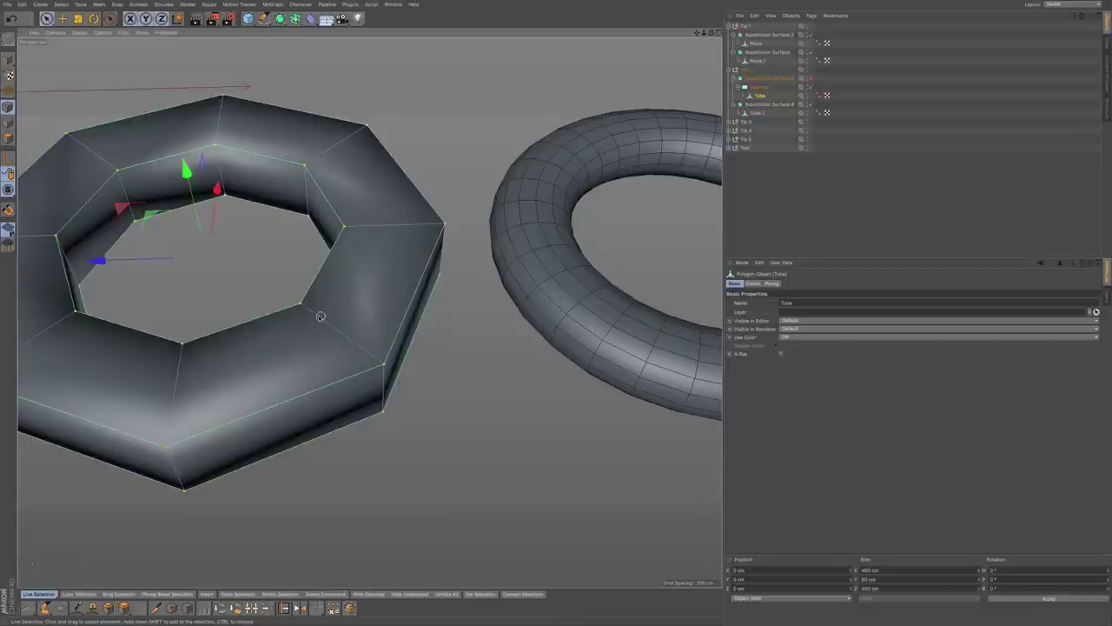
- Merge the tube's duplicate points with Optimize, keeping Polygons, Unused Points and Points enabled at a 0.01 cm tolerance
right_click(452, 191)
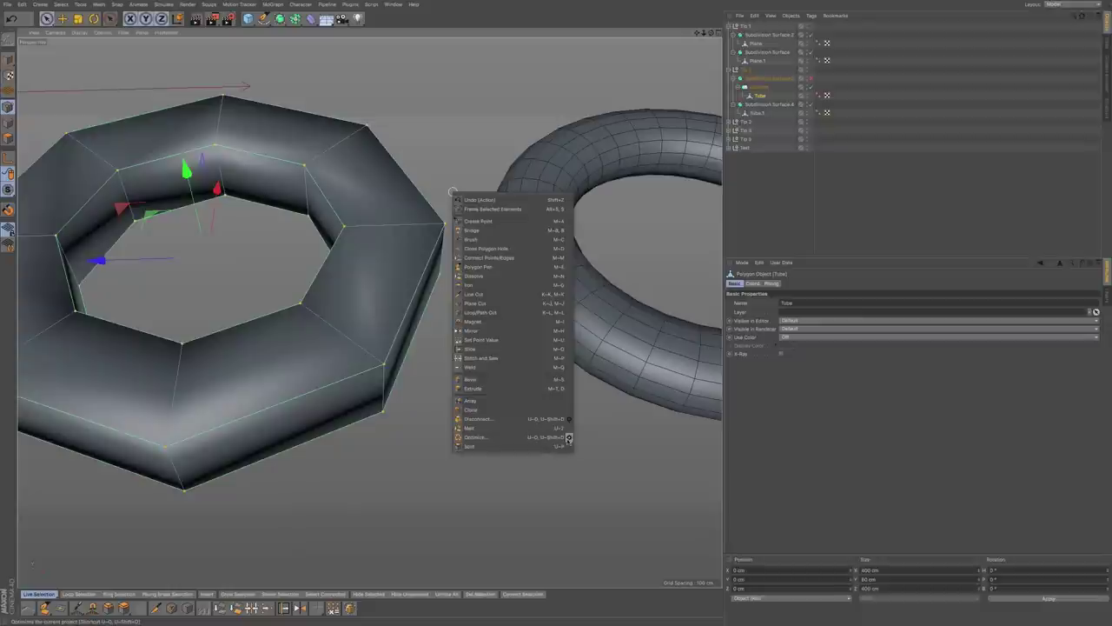
click(569, 438)
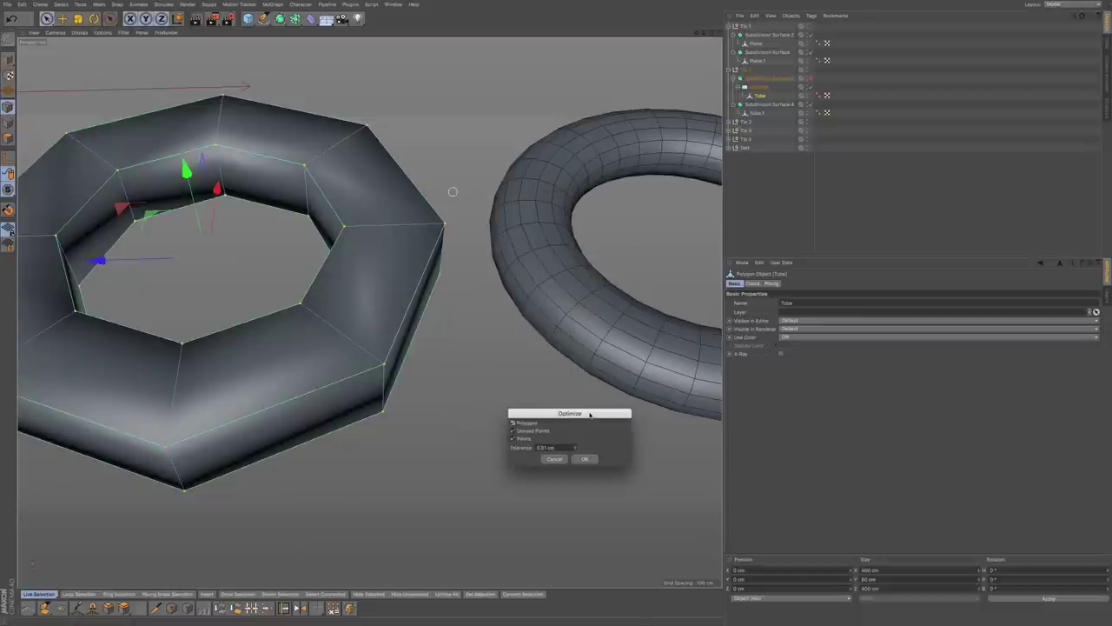
drag(590, 415, 576, 421)
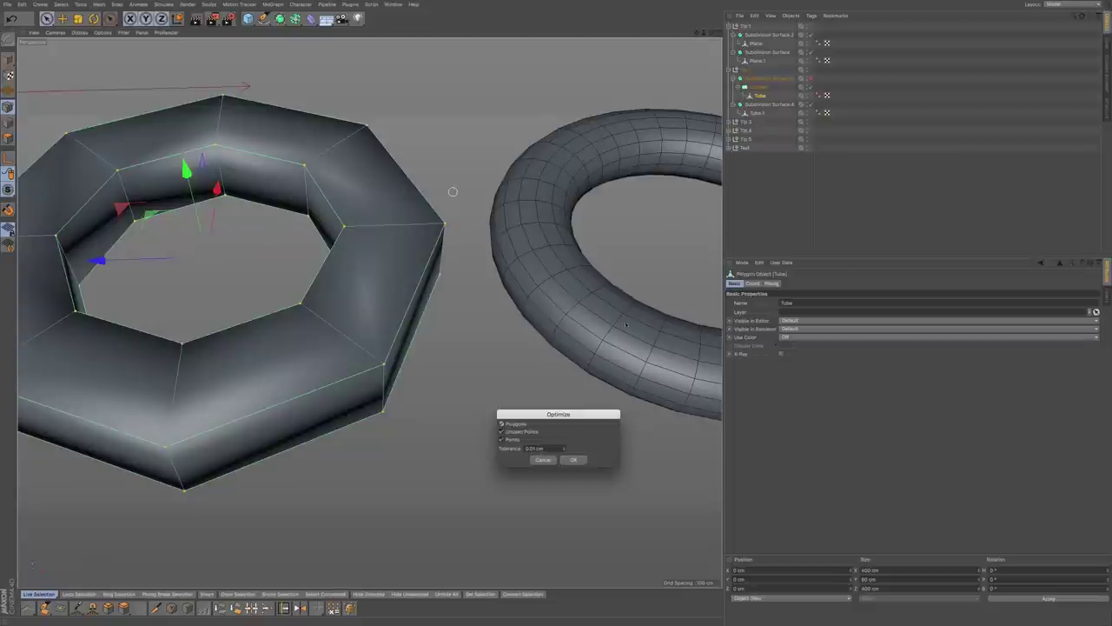
click(571, 459)
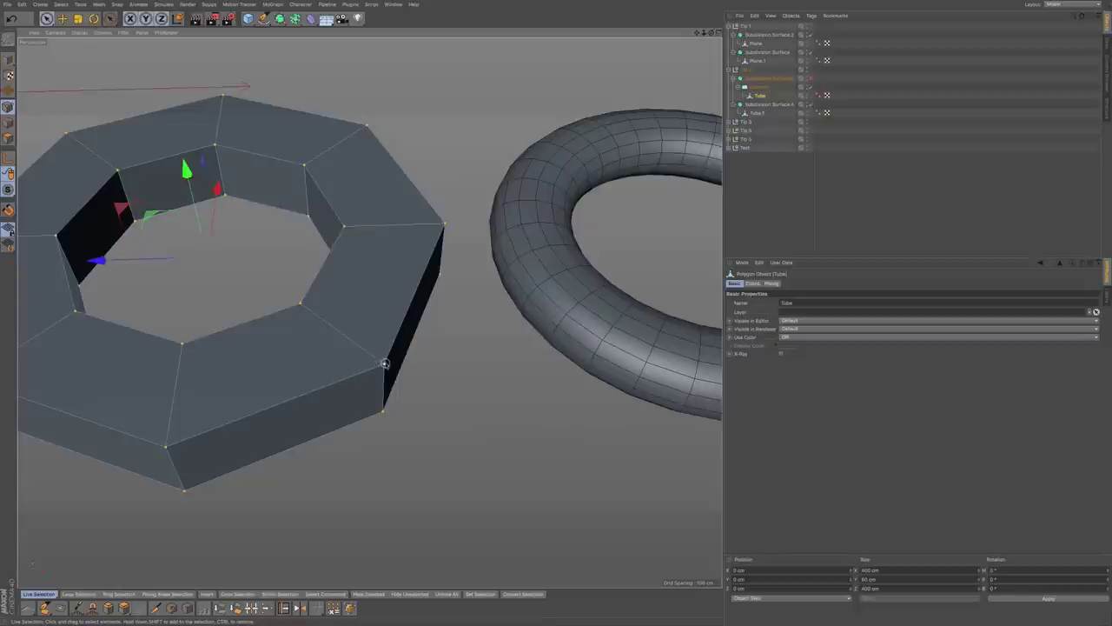
- Try moving the optimized tube's front upper outer corner point slightly and undo the move
click(384, 363)
mouse_move(322, 318)
mouse_down()
mouse_move(313, 315)
mouse_move(324, 323)
mouse_up()
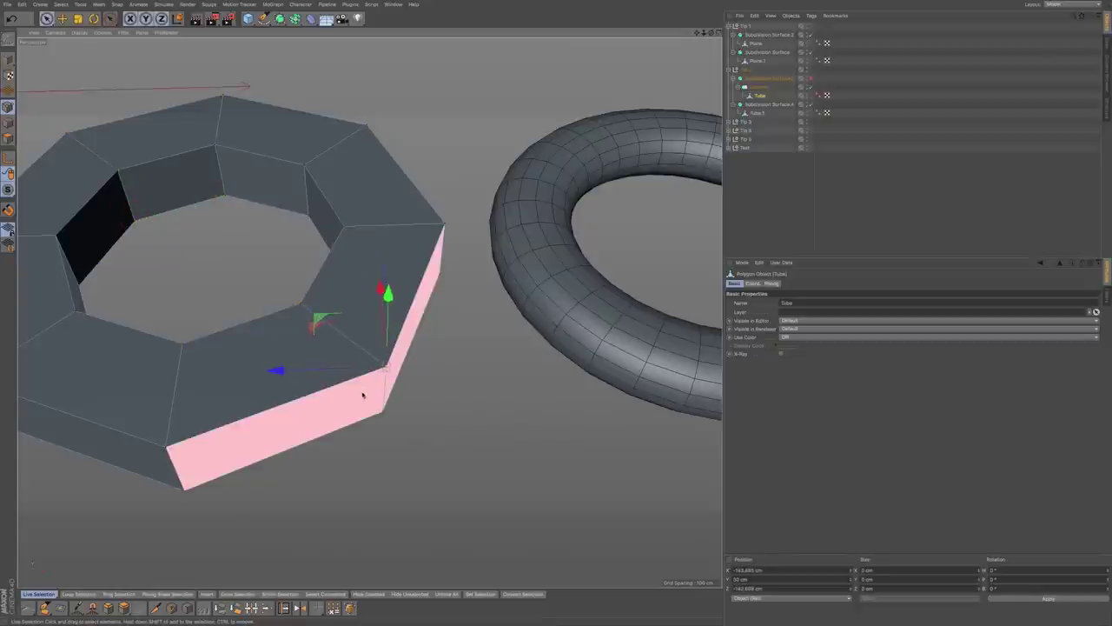
key(ctrl+z)
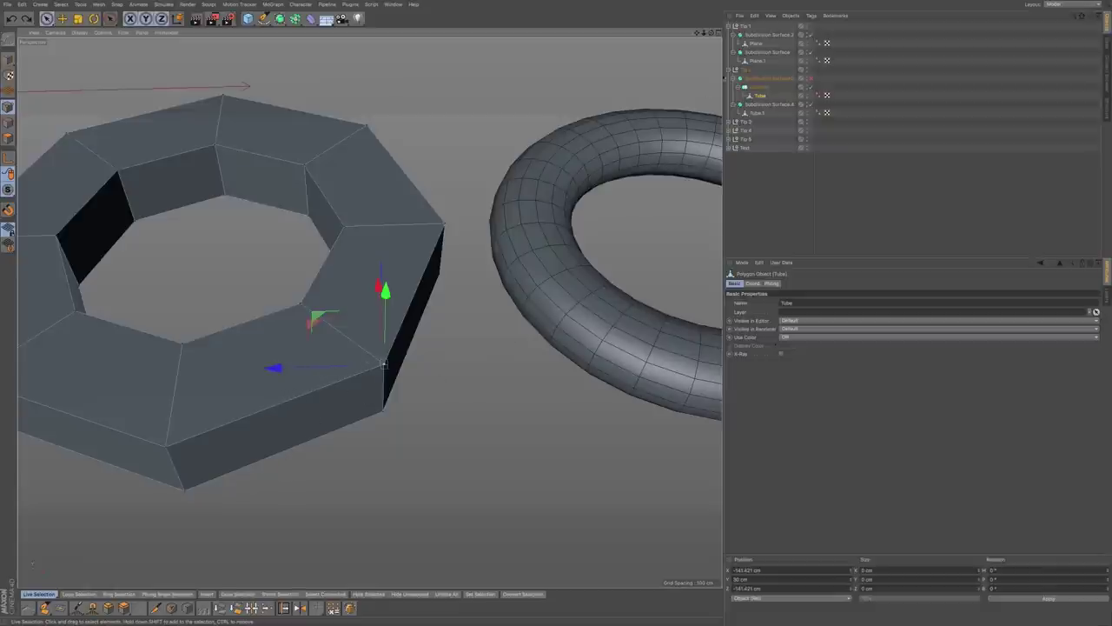
- Collapse the Tip 2 and Tip 1 groups, expand Tip 3 and bring the Non-Manifold ring into view with nothing selected
click(729, 70)
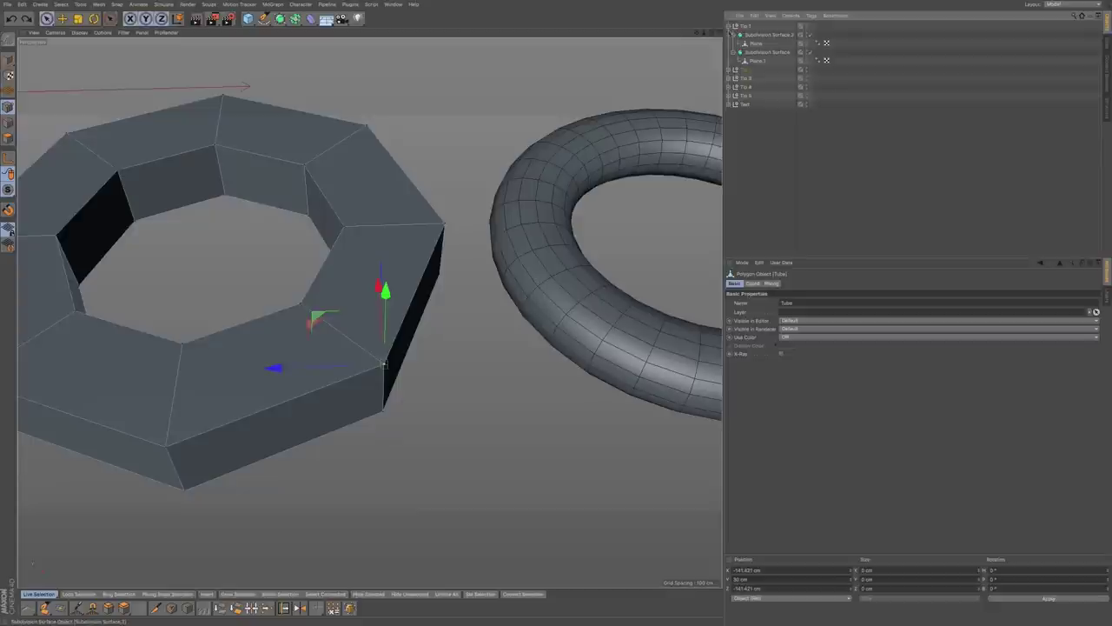
click(730, 27)
click(729, 42)
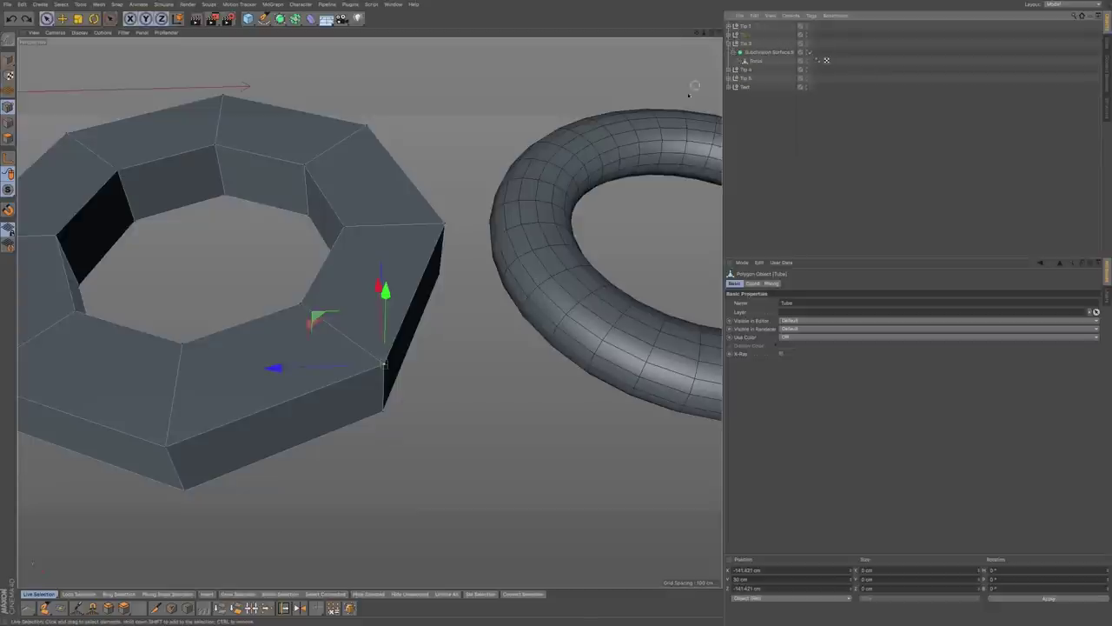
scroll(548, 320, down, 5)
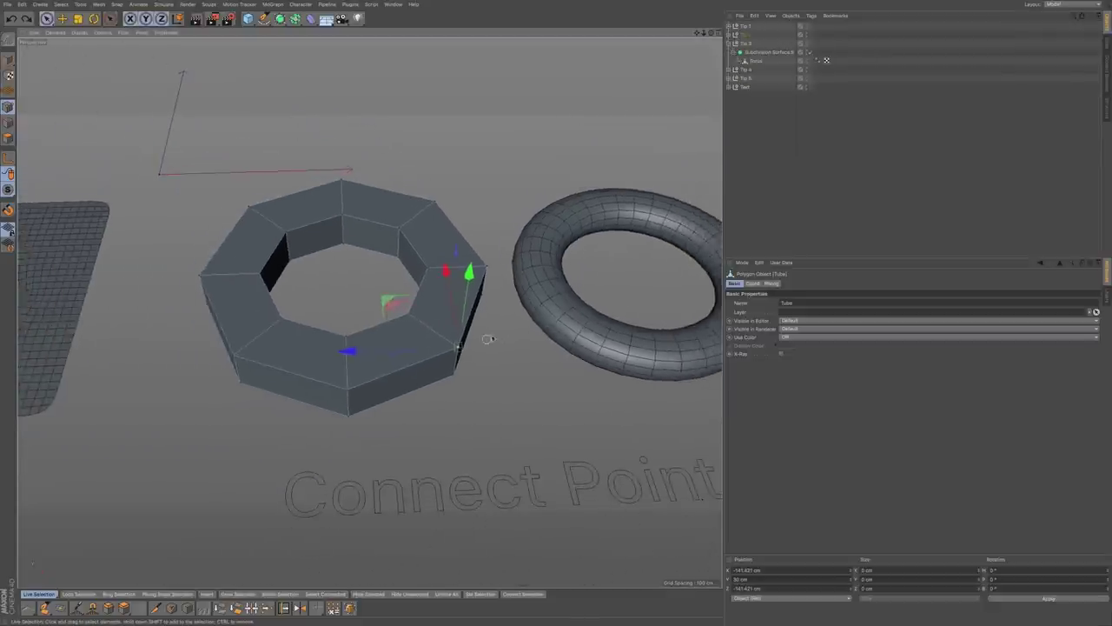
alt+middle_drag(553, 325, 318, 352)
alt+middle_drag(469, 320, 370, 312)
alt+middle_drag(368, 366, 369, 381)
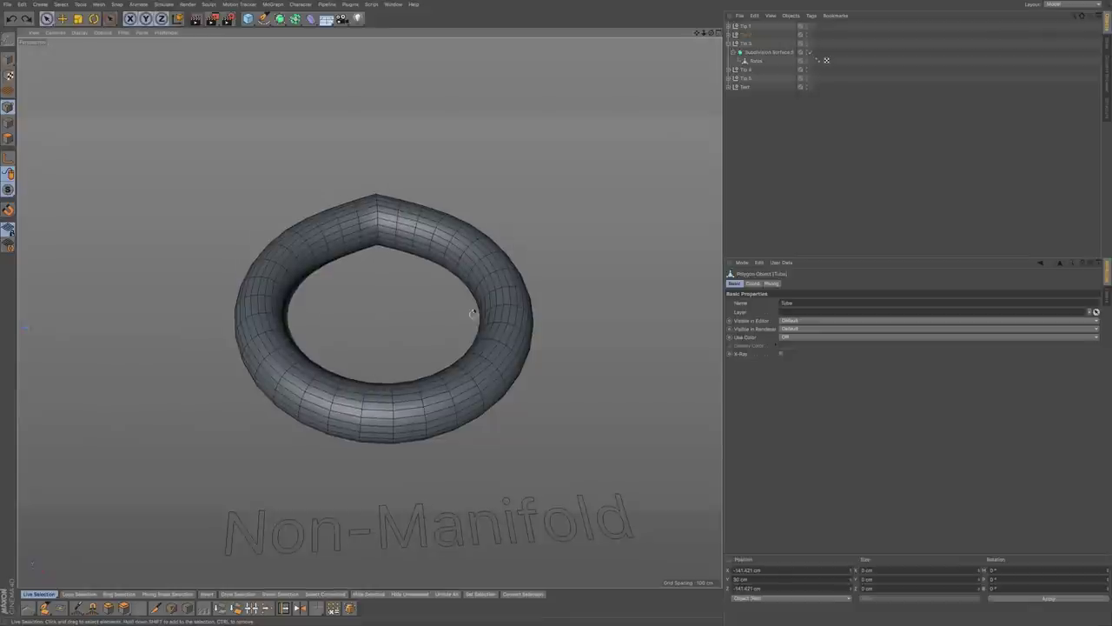
click(764, 64)
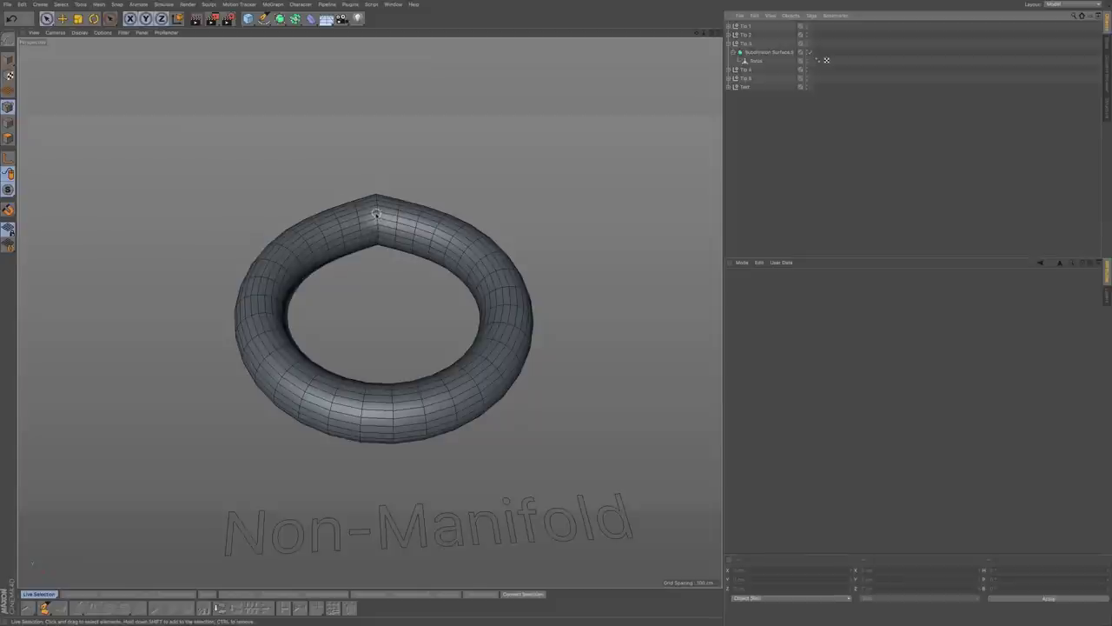
- Select the Torus and compare its kinked section with the Subdivision Surface off and on
scroll(379, 218, up, 6)
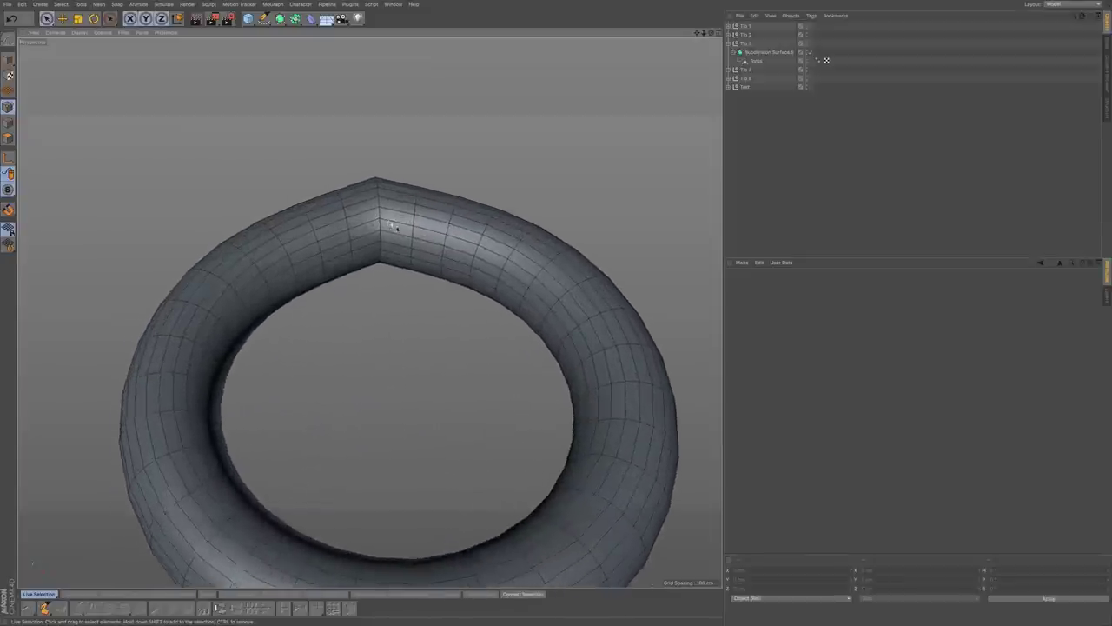
alt+drag(393, 226, 412, 253)
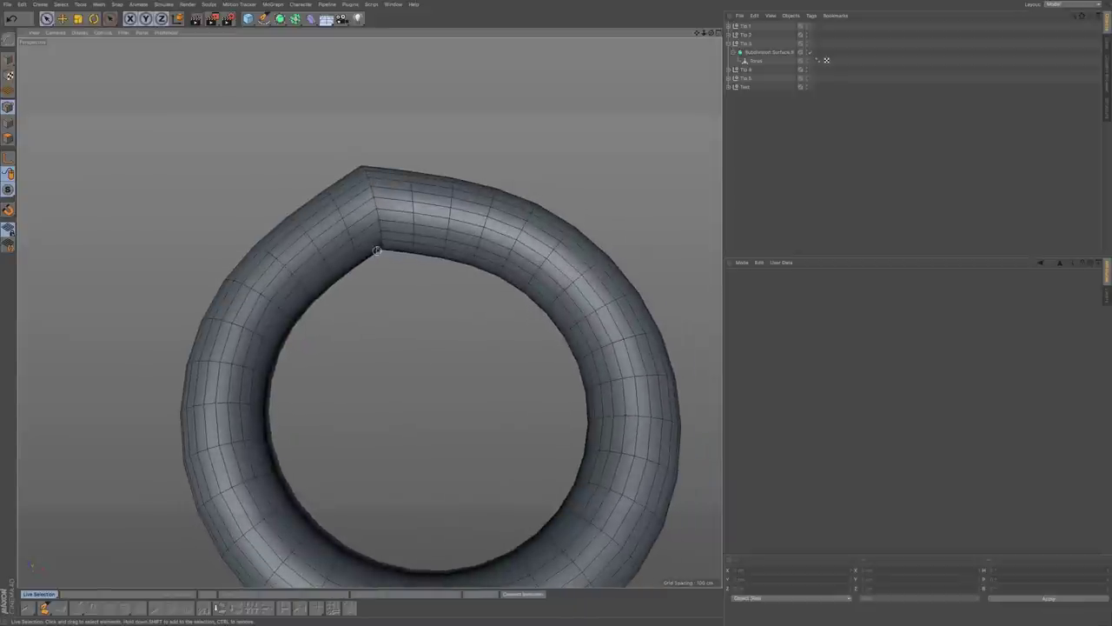
alt+drag(387, 217, 382, 214)
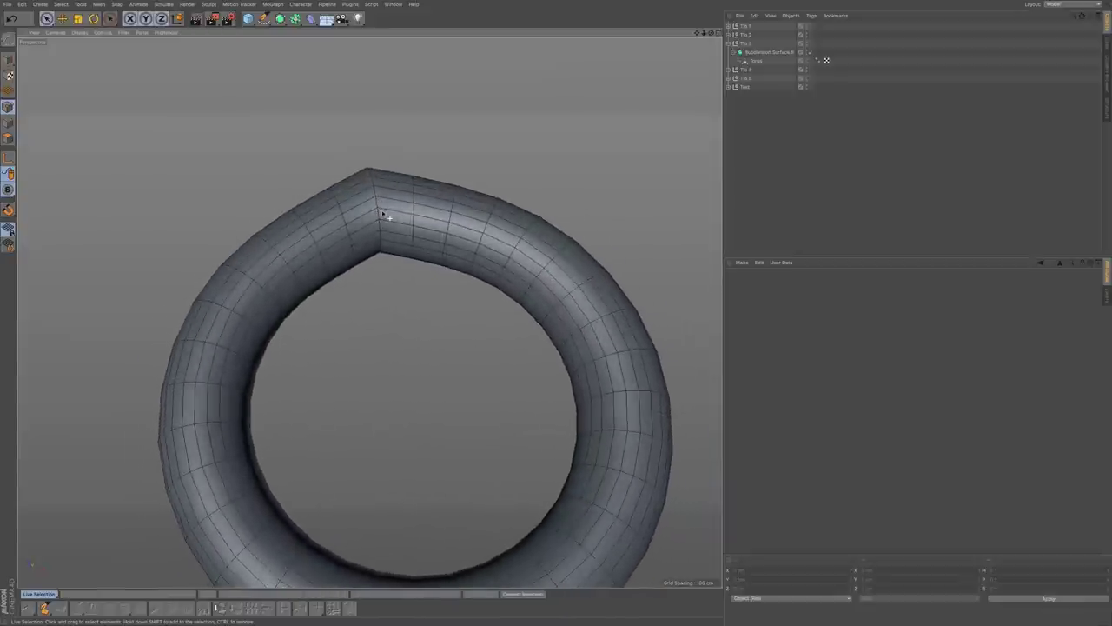
click(755, 62)
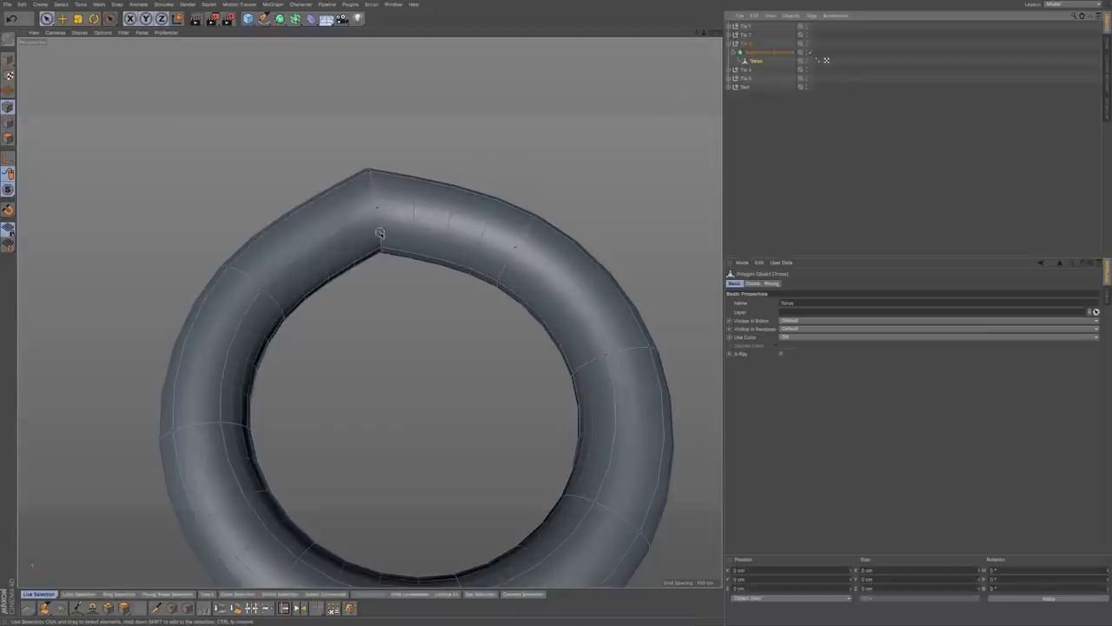
alt+drag(424, 233, 496, 168)
click(810, 52)
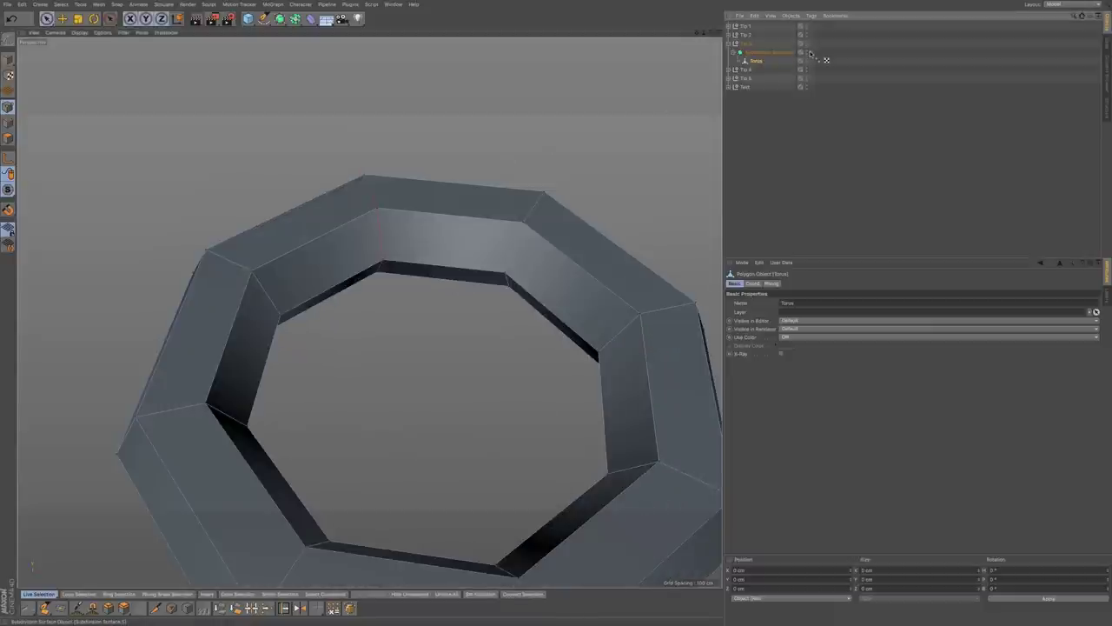
alt+drag(392, 231, 368, 231)
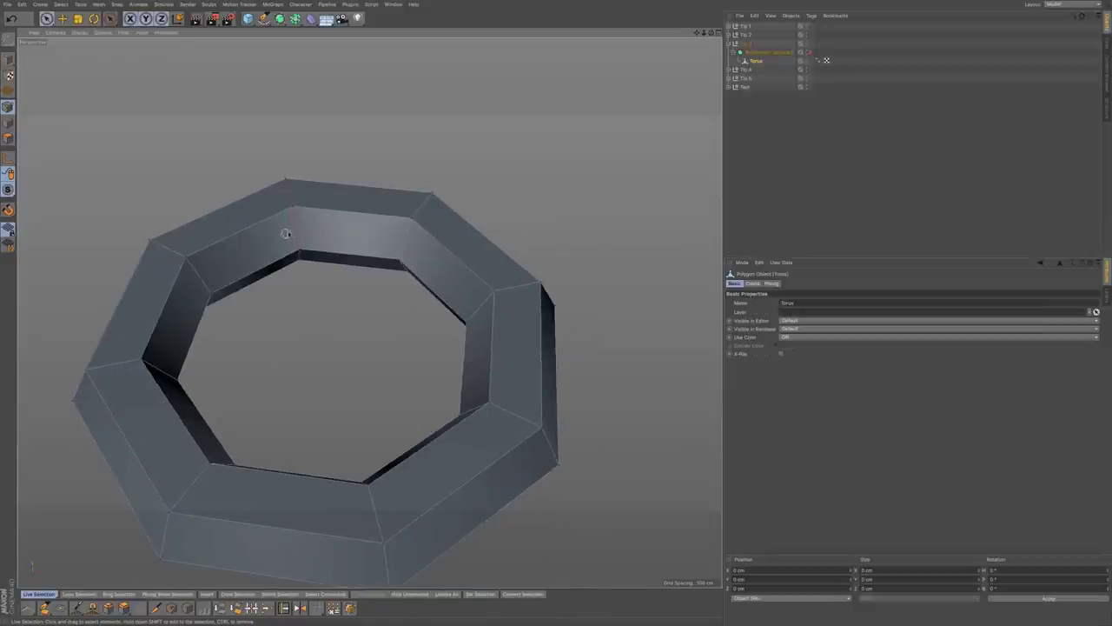
alt+drag(313, 234, 313, 217)
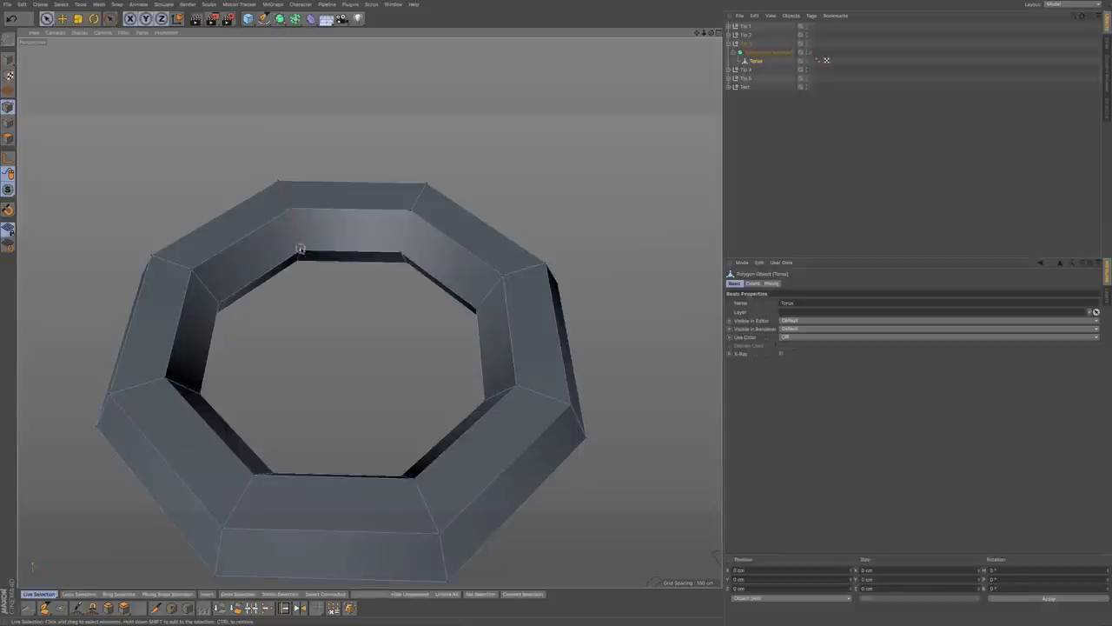
click(811, 52)
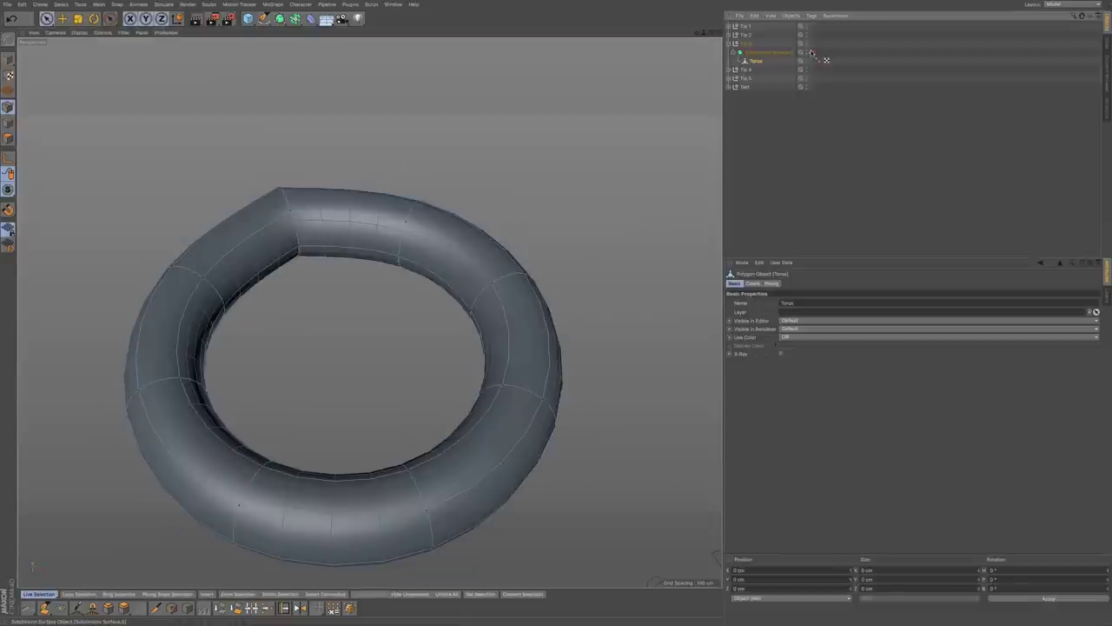
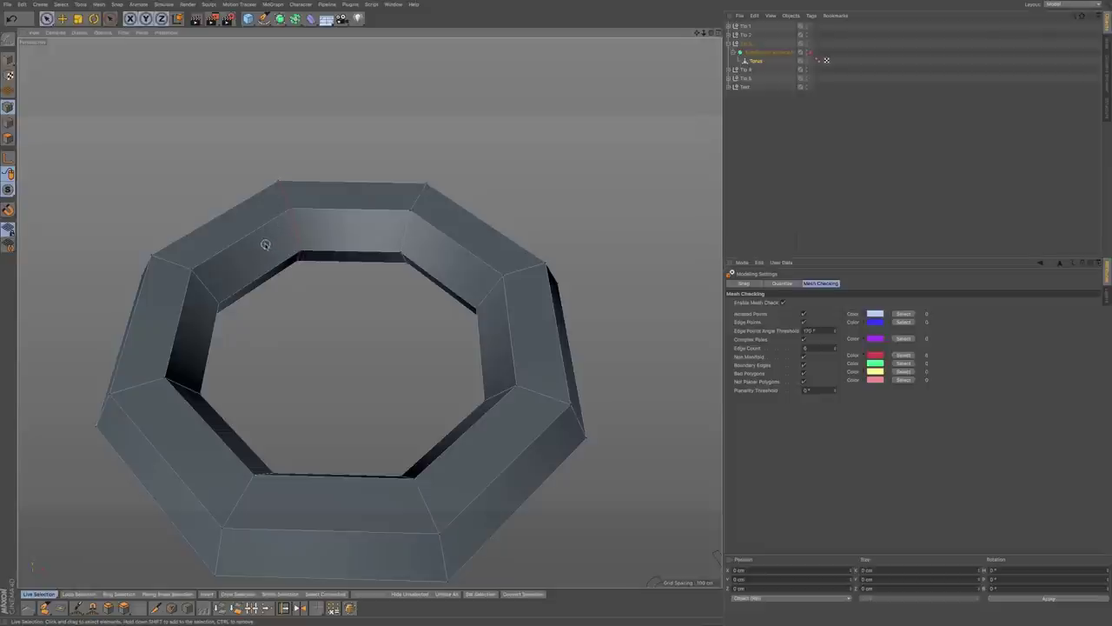
- In polygon mode, select the inner and upper polygons beside the torus's non-manifold edges and hide them
scroll(269, 244, up, 4)
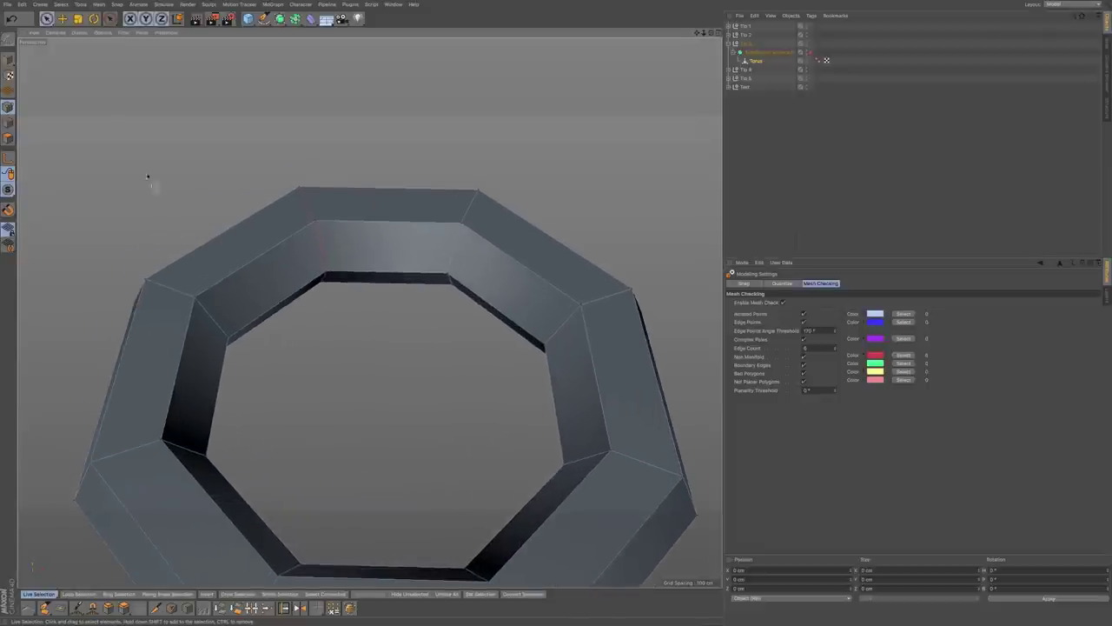
click(47, 18)
click(8, 137)
click(268, 275)
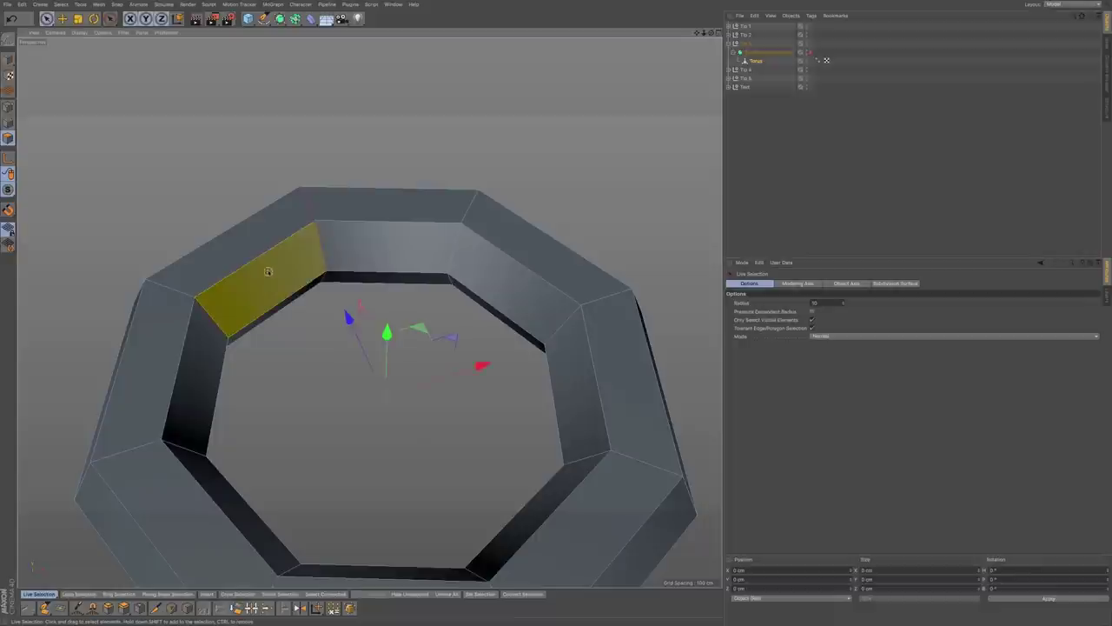
shift+click(230, 239)
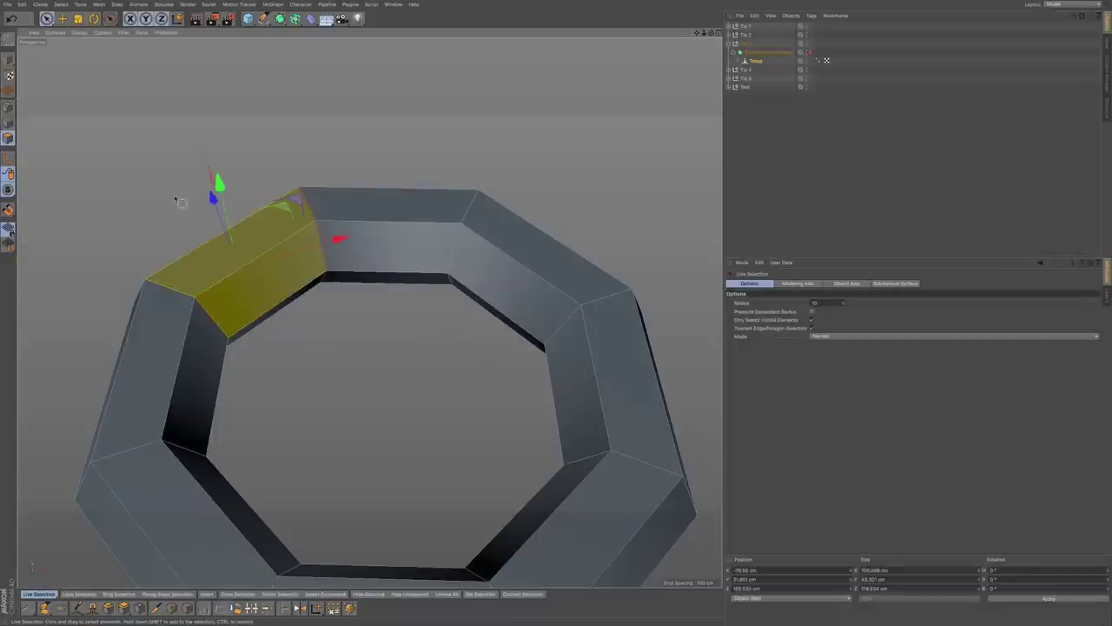
click(61, 4)
click(76, 183)
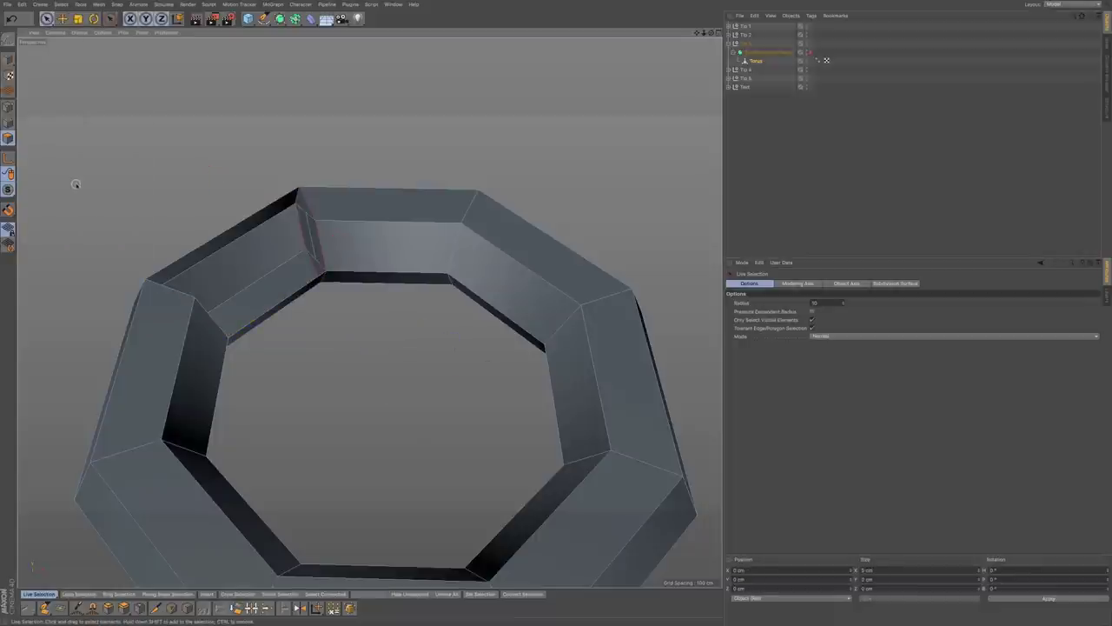
- Select the internal polygons inside the torus at the kinked section and delete them
scroll(296, 253, up, 5)
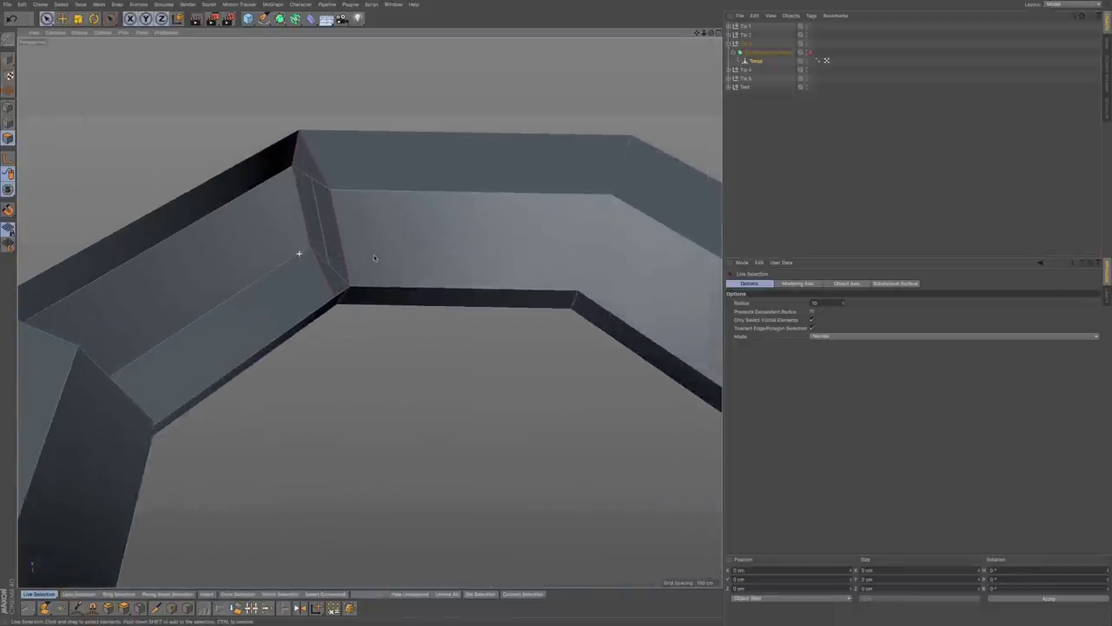
scroll(341, 255, down, 2)
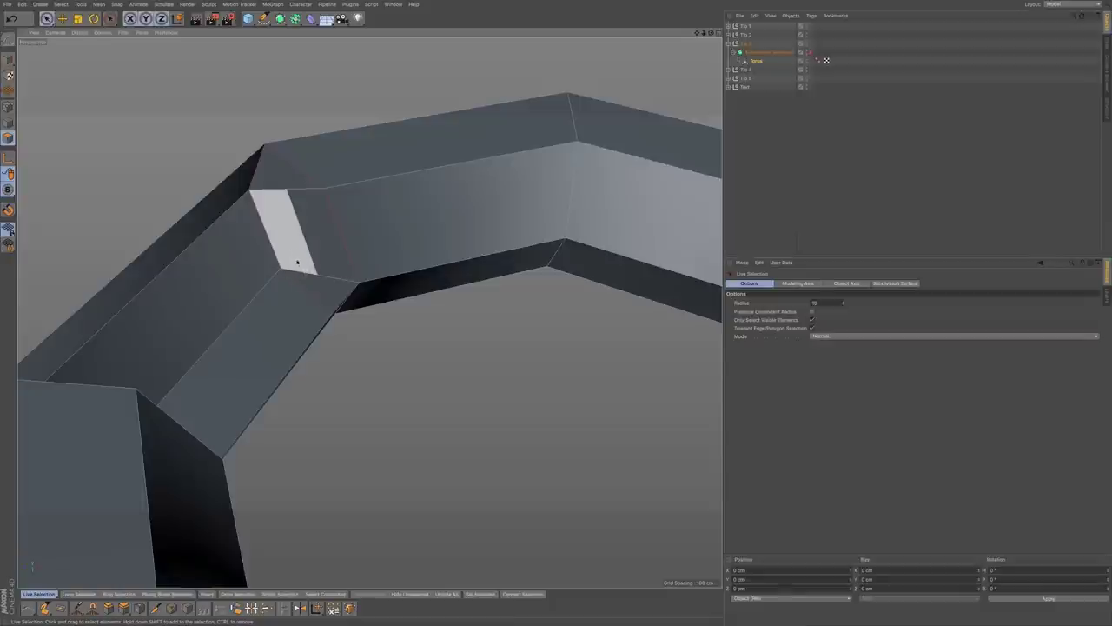
mouse_move(303, 258)
mouse_down()
mouse_move(315, 261)
mouse_move(319, 246)
mouse_move(287, 187)
mouse_up()
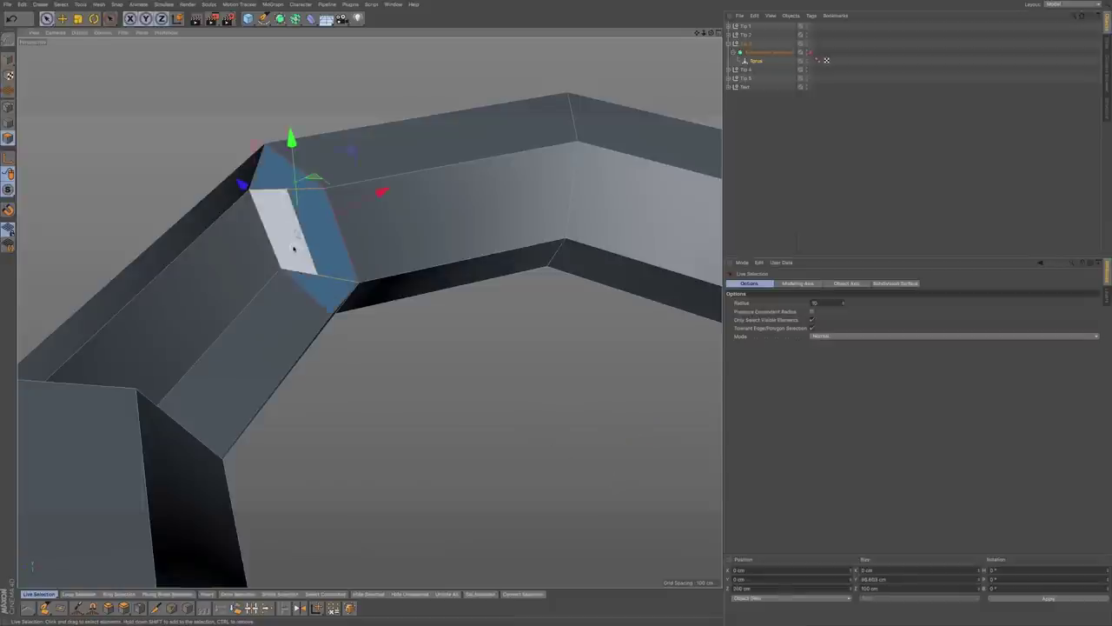
key(Delete)
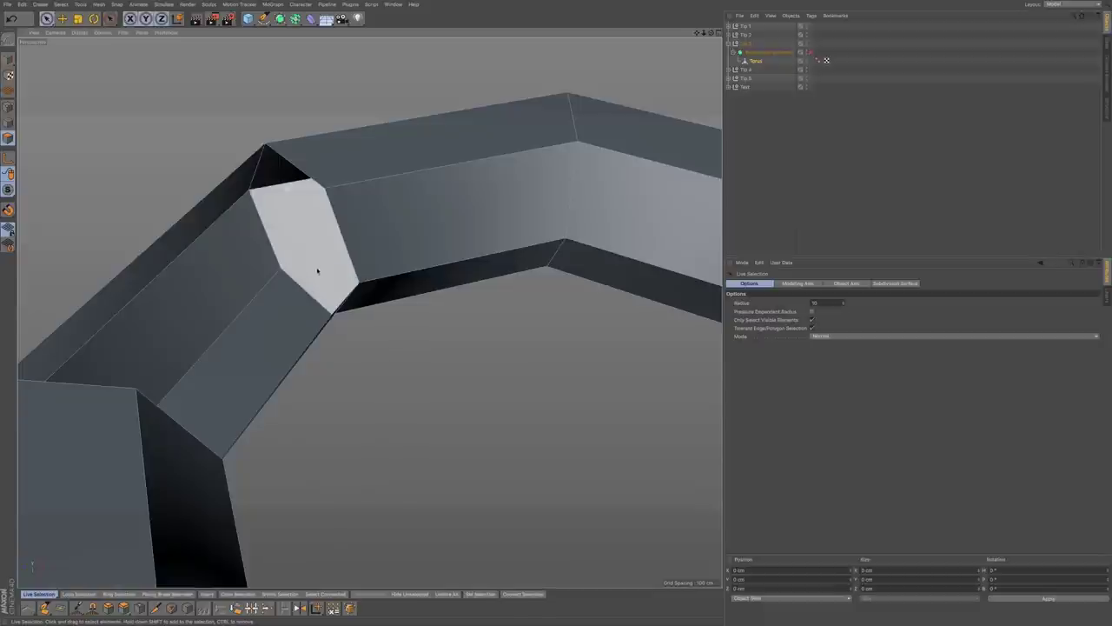
- Optimize the torus mesh to clear the points left by the deleted polygons, and unhide all its hidden polygons
right_click(156, 163)
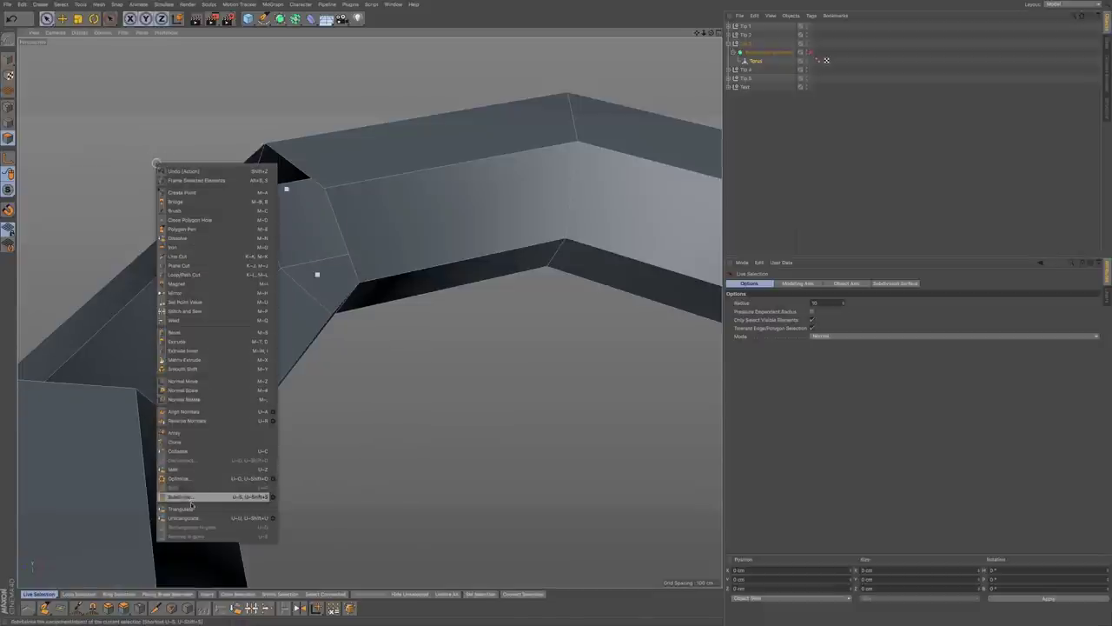
click(183, 478)
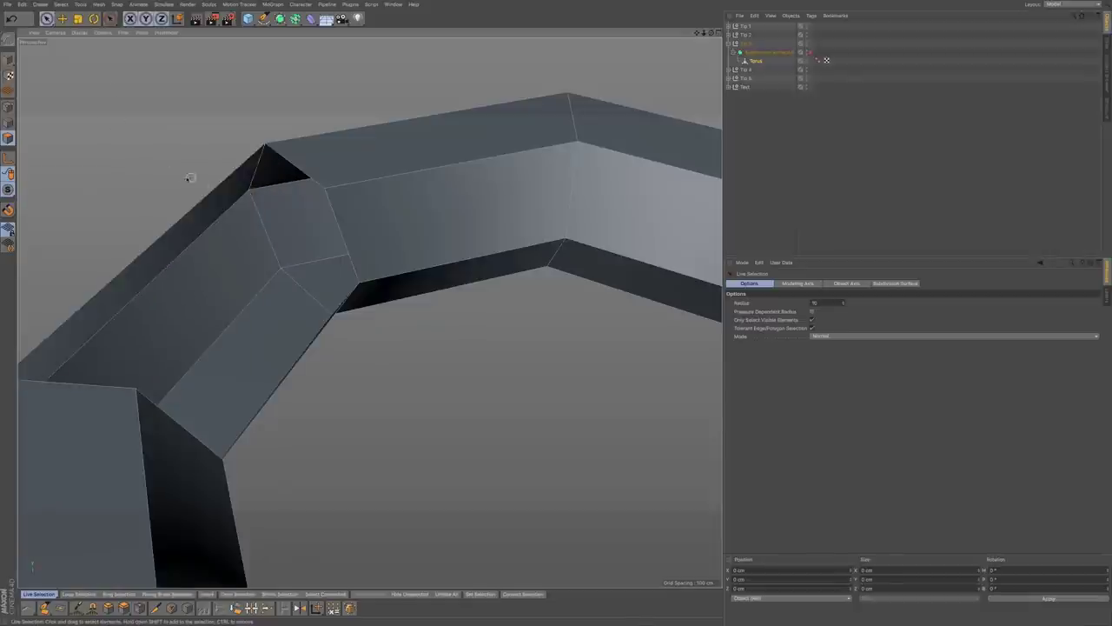
click(61, 5)
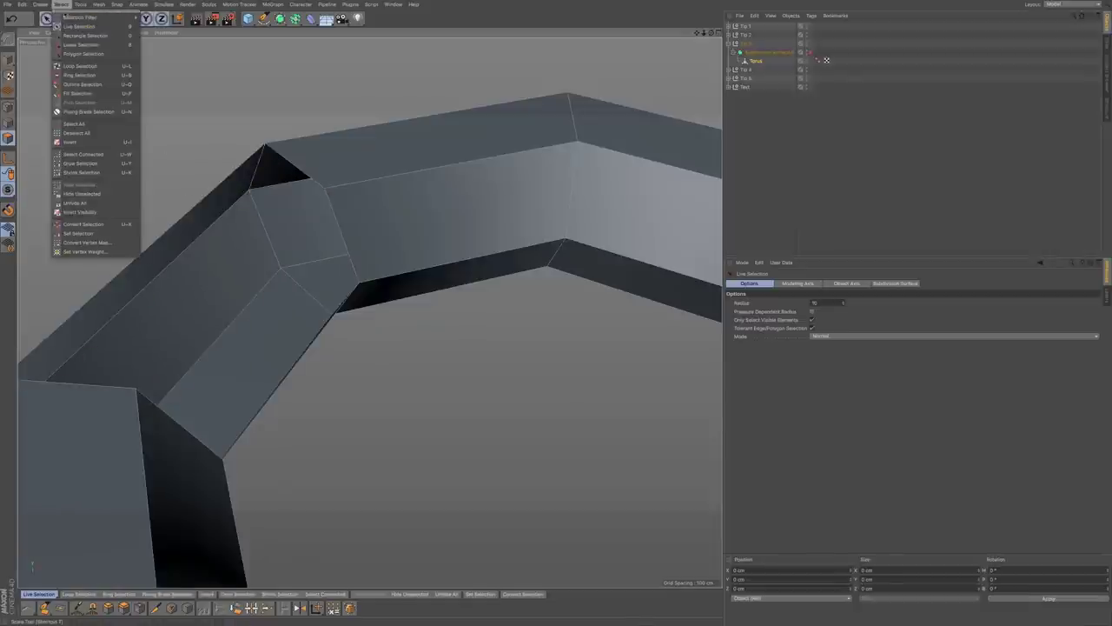
click(101, 204)
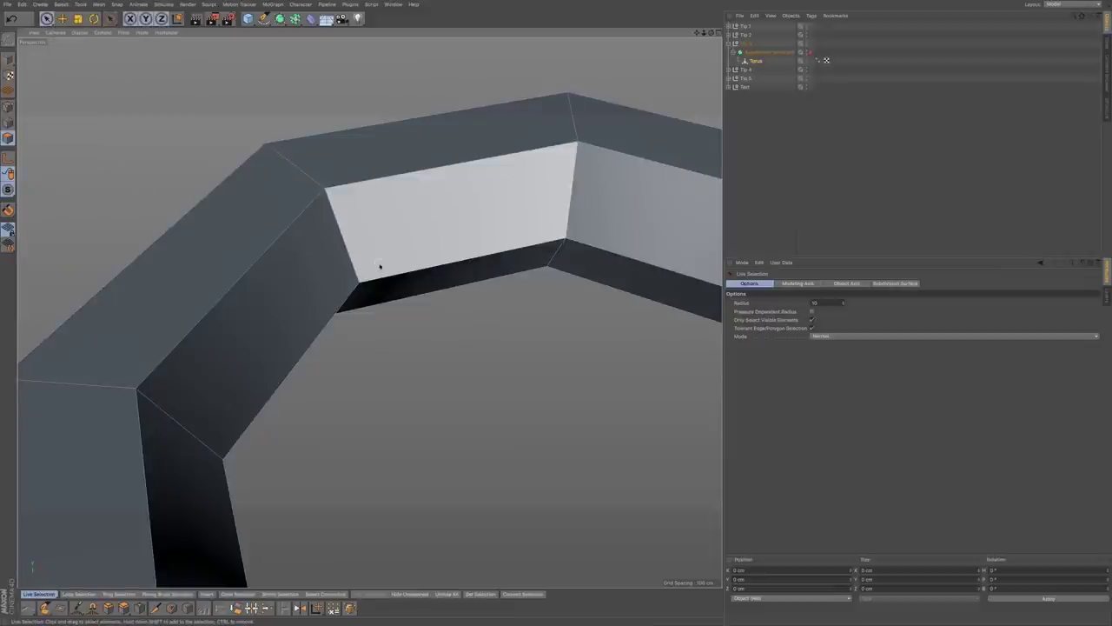
- Turn the Torus's Subdivision Surface back on and check the previously kinked section from several angles
scroll(379, 263, down, 10)
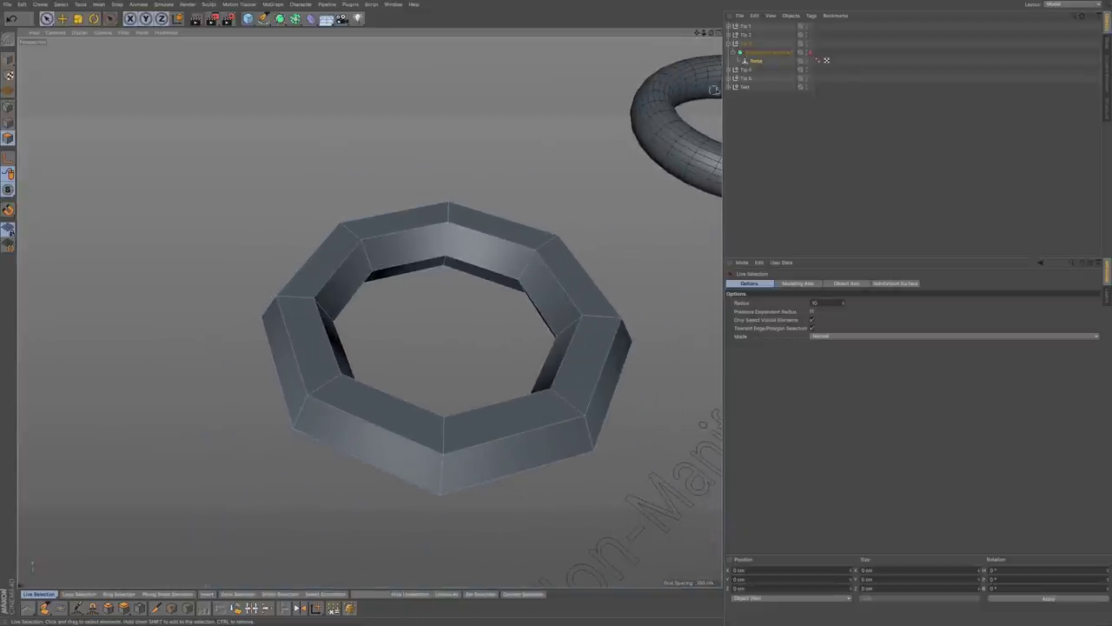
click(810, 53)
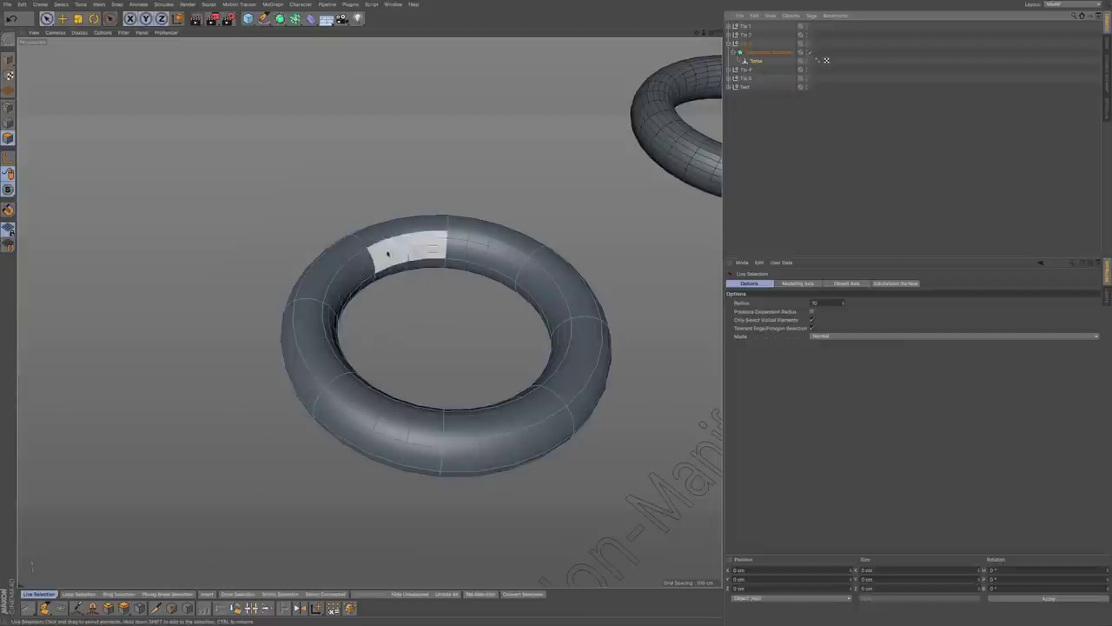
mouse_move(565, 363)
alt+mouse_down()
mouse_move(556, 375)
mouse_move(566, 362)
alt+mouse_up()
alt+middle_drag(603, 328, 528, 357)
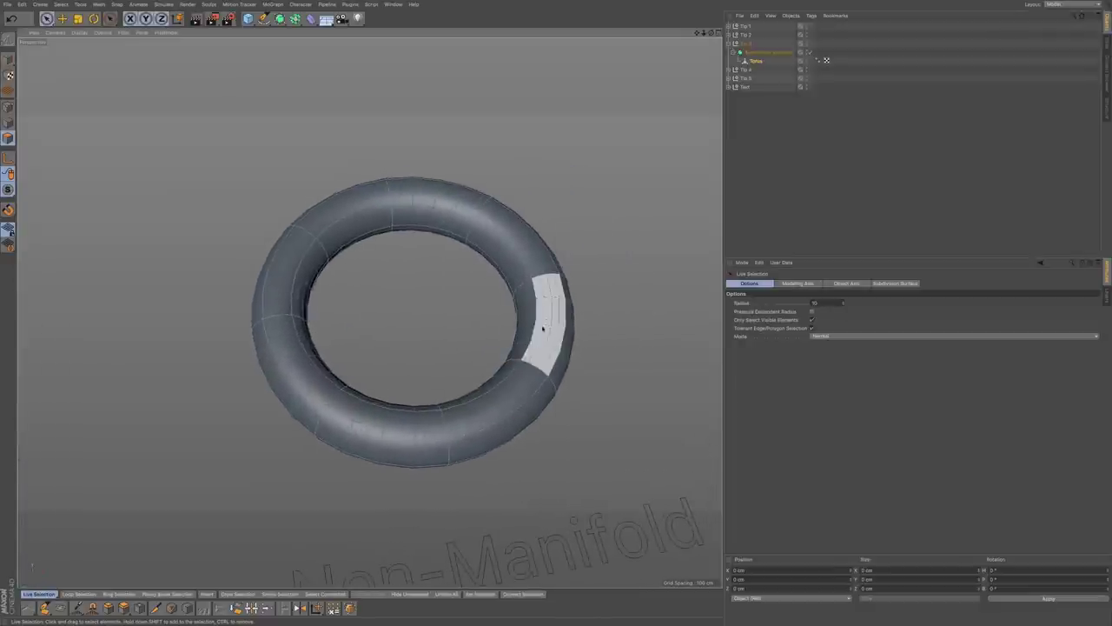
- Bring the Reversed Normals torus into view and render it in the viewport
alt+right_drag(547, 317, 465, 323)
alt+drag(519, 310, 476, 327)
alt+middle_drag(476, 327, 292, 359)
alt+middle_drag(396, 337, 358, 352)
scroll(401, 348, up, 6)
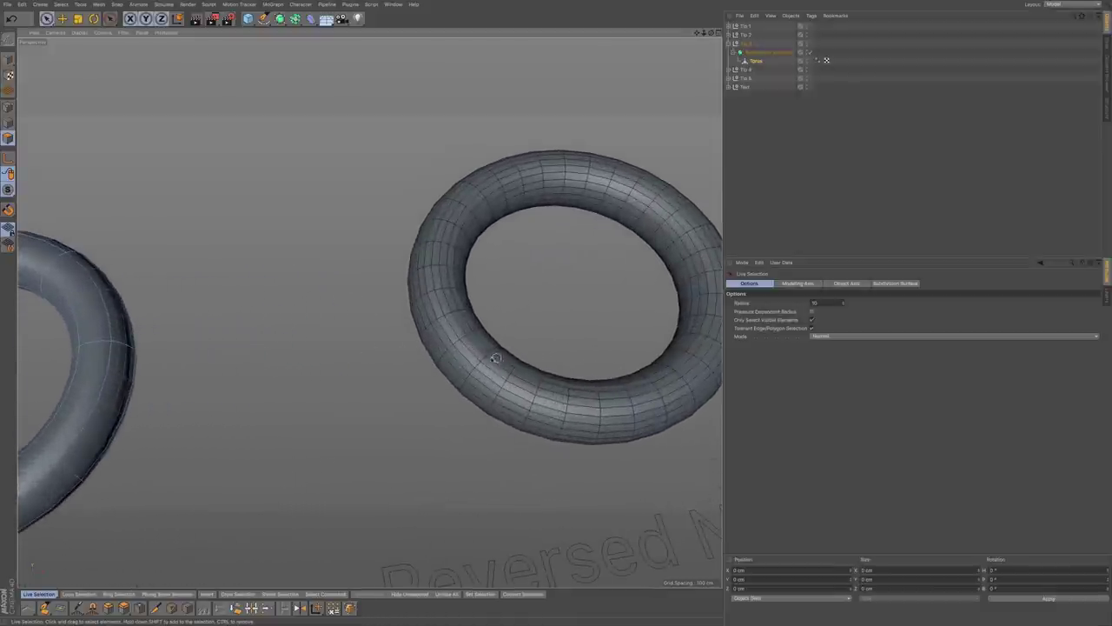
alt+drag(495, 358, 304, 379)
alt+drag(429, 385, 477, 343)
key(ctrl+r)
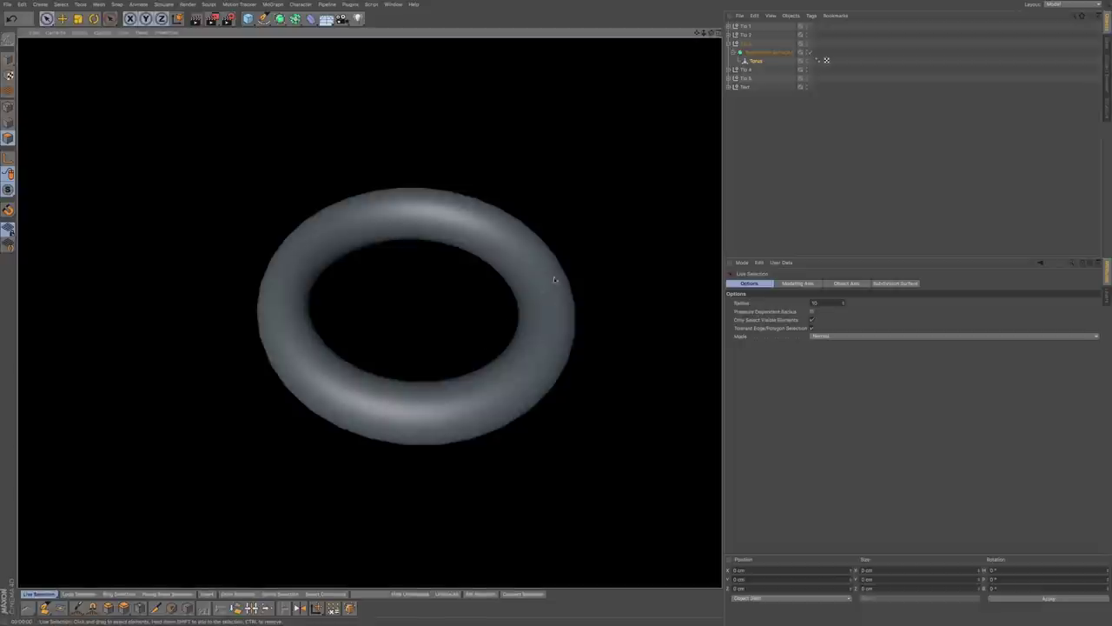
- Expand the Tip 4 group, select Torus.1 and render it in the viewport from a closer angle
click(730, 70)
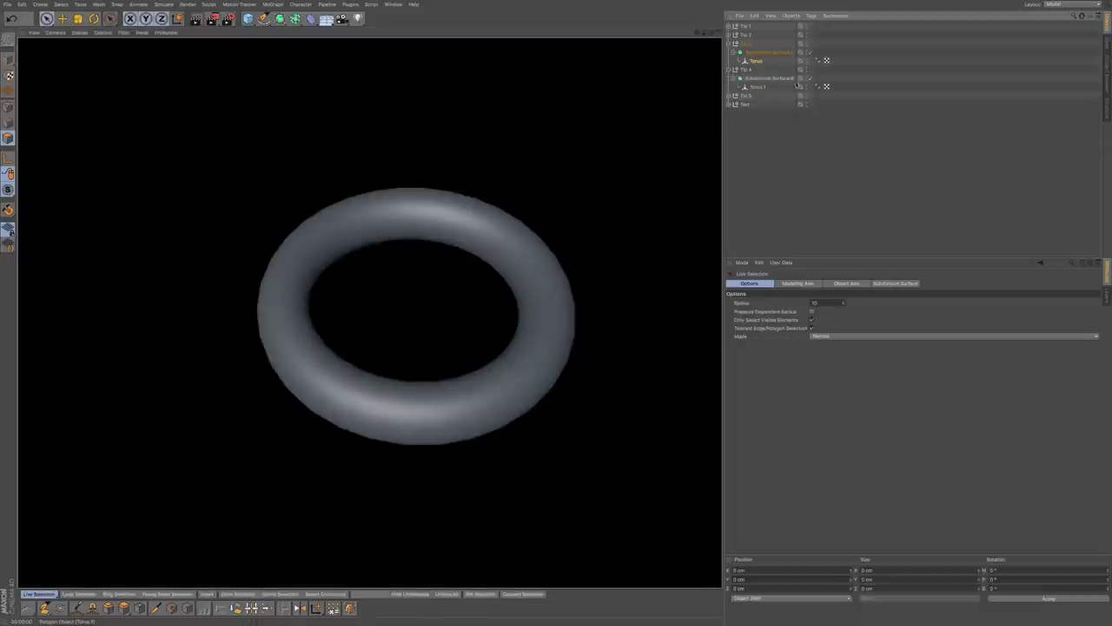
click(758, 87)
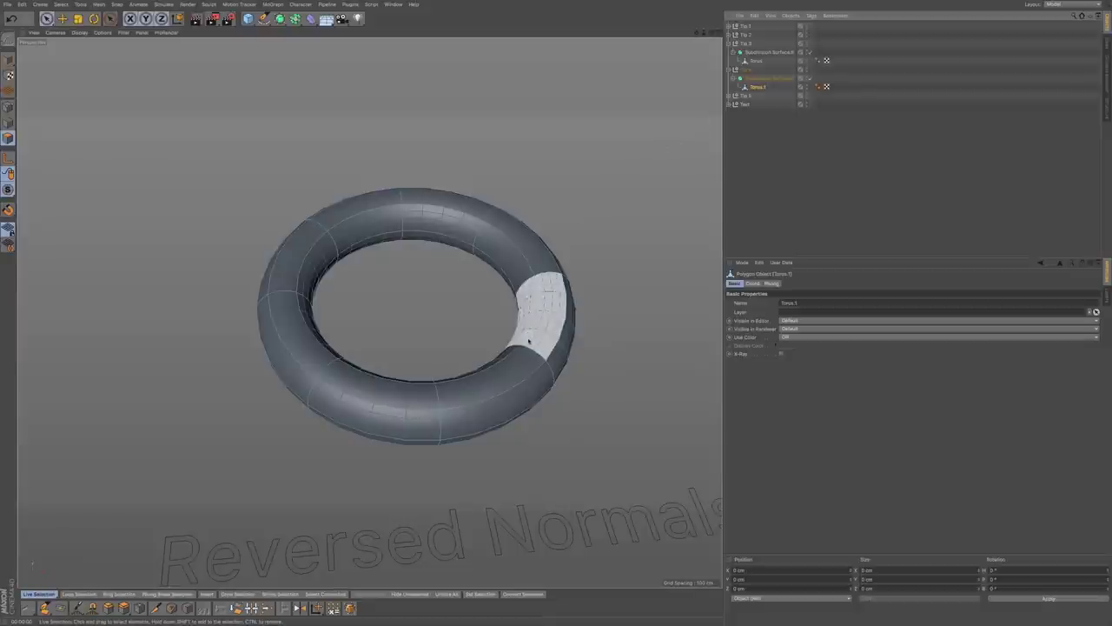
alt+drag(525, 343, 559, 330)
key(ctrl+r)
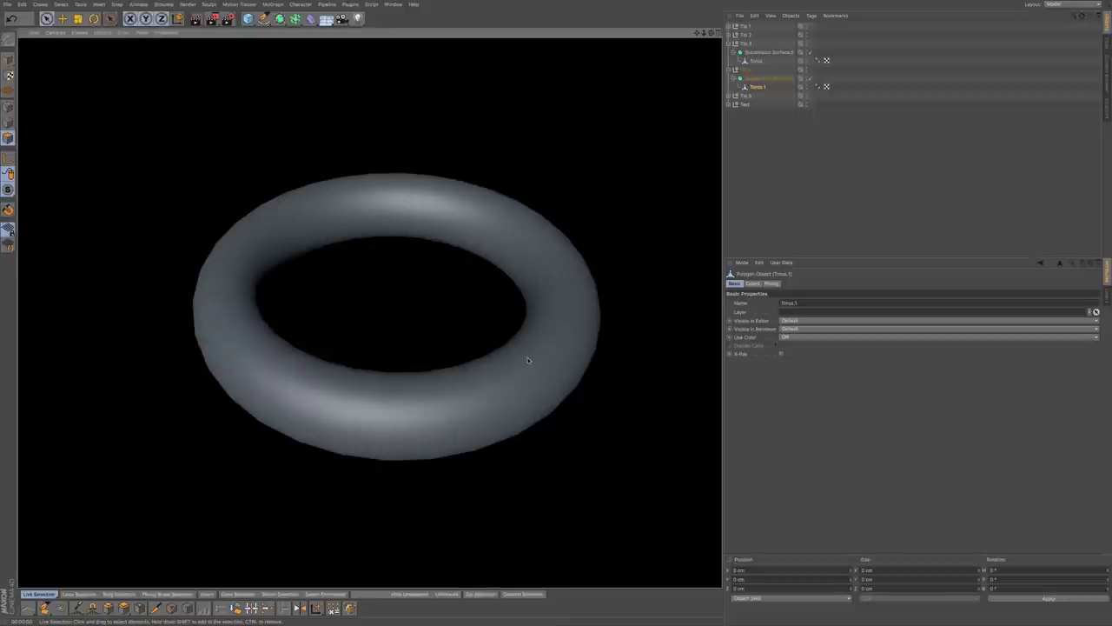
- Pick polygons on the upper face of the Reversed Normals torus, clear the selection and examine its surface up close
click(451, 363)
click(484, 374)
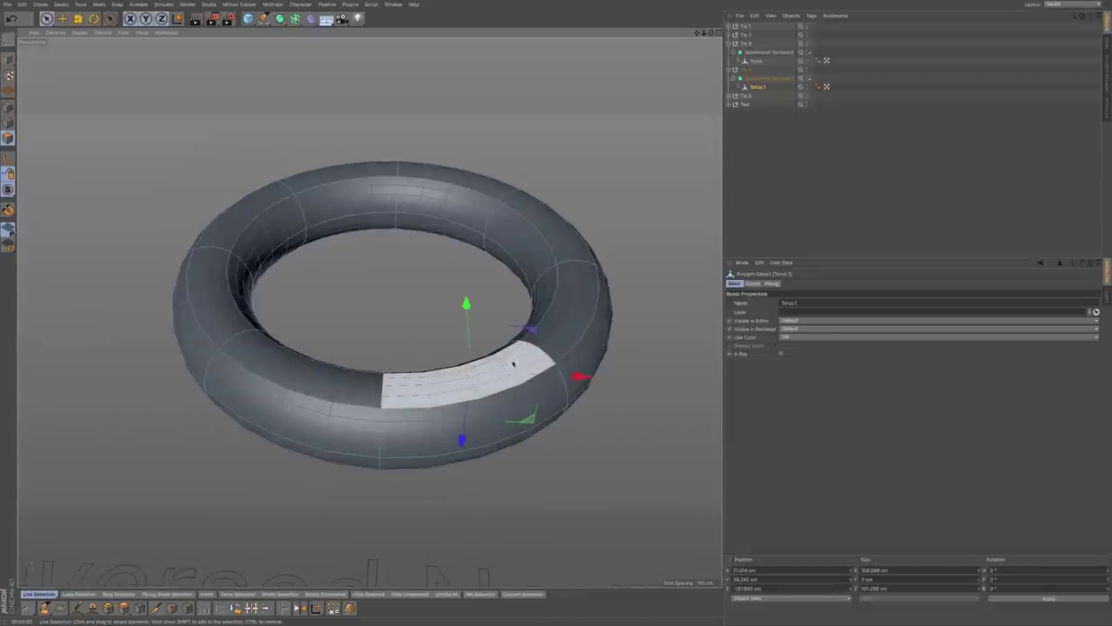
drag(513, 363, 477, 322)
click(423, 322)
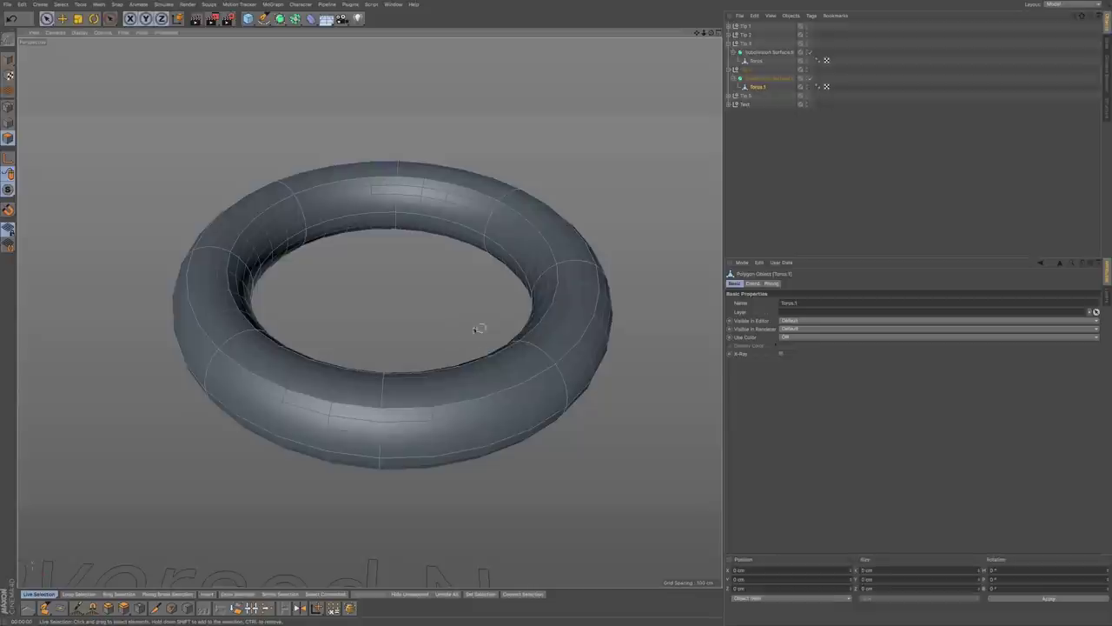
mouse_move(458, 382)
alt+mouse_down()
mouse_move(490, 348)
mouse_move(459, 373)
alt+mouse_up()
scroll(350, 413, up, 3)
mouse_move(385, 404)
alt+mouse_down()
mouse_move(387, 420)
mouse_move(385, 397)
alt+mouse_up()
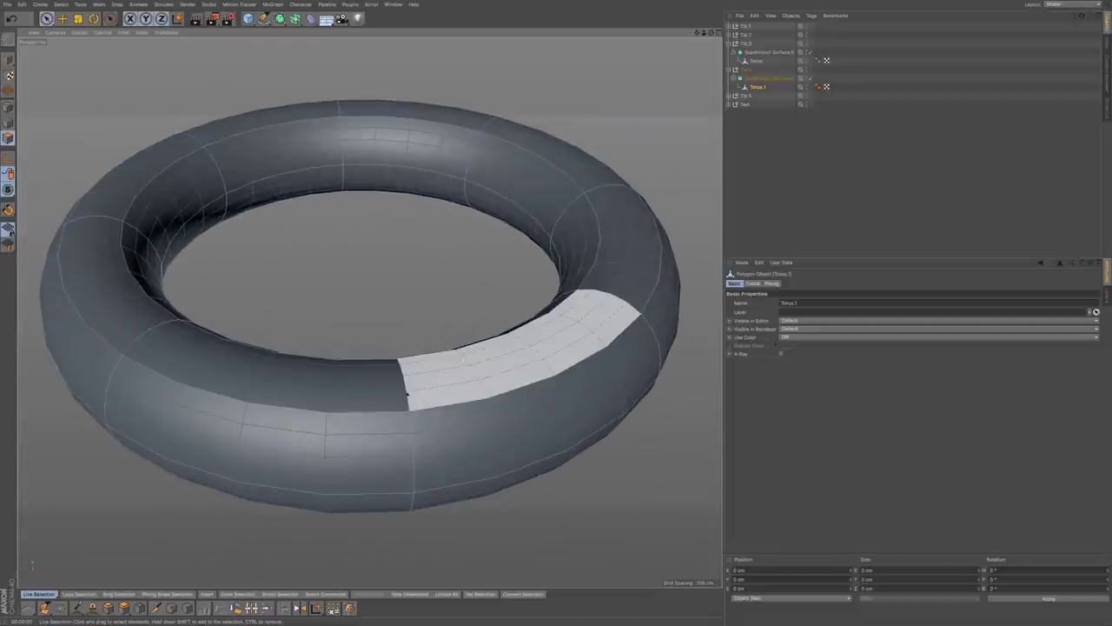
alt+drag(392, 412, 380, 391)
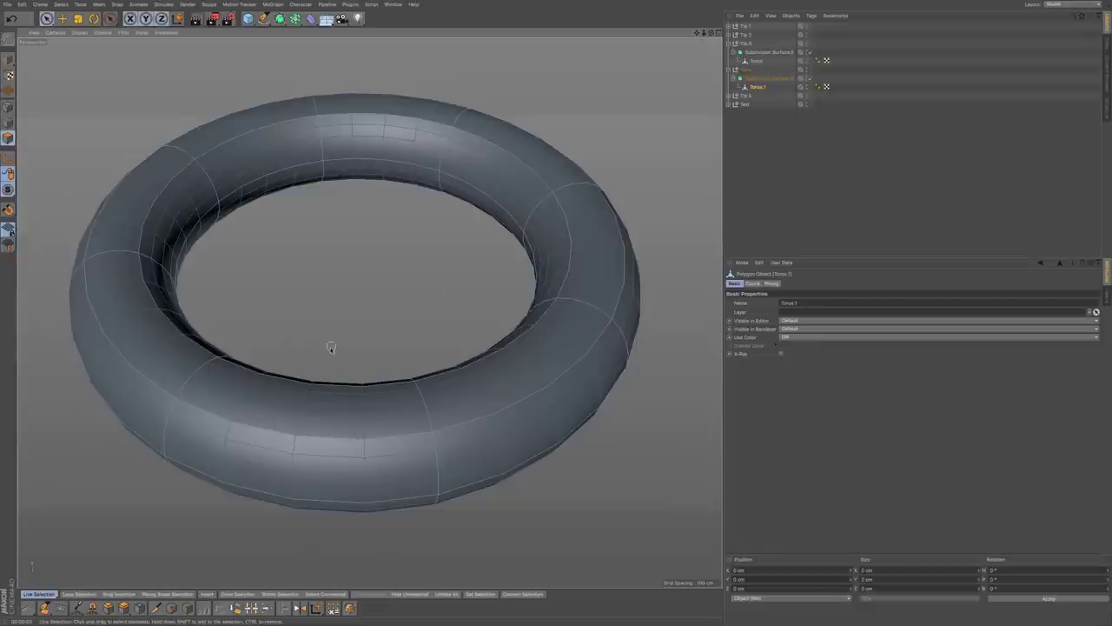
- Select all polygons of Torus.1 and enable Polygon Normals in the viewport display settings
key(ctrl+a)
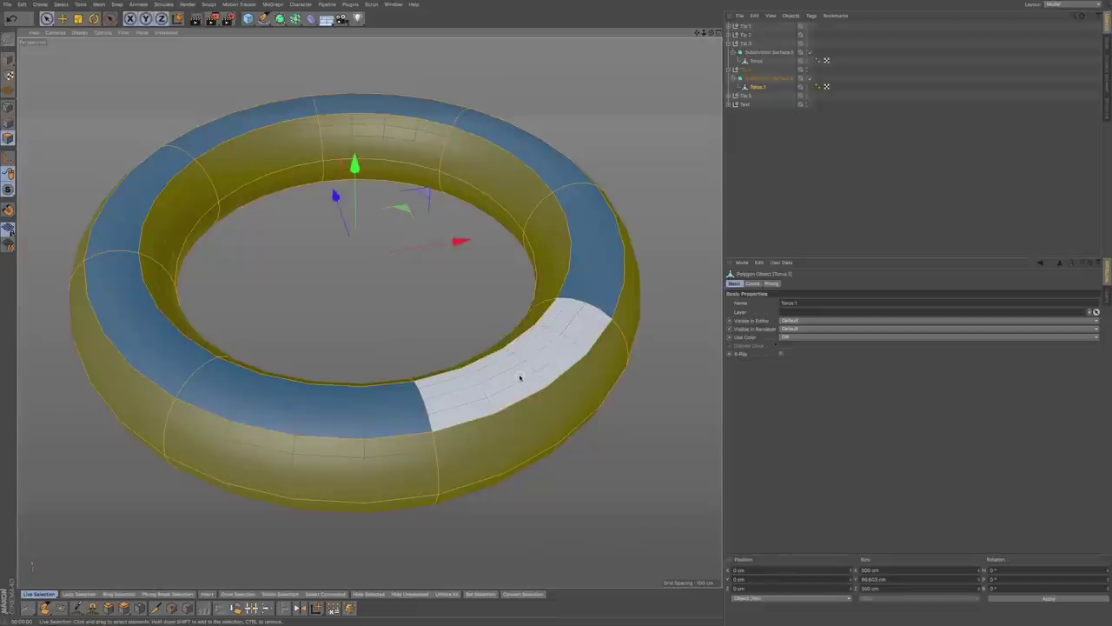
key(shift+v)
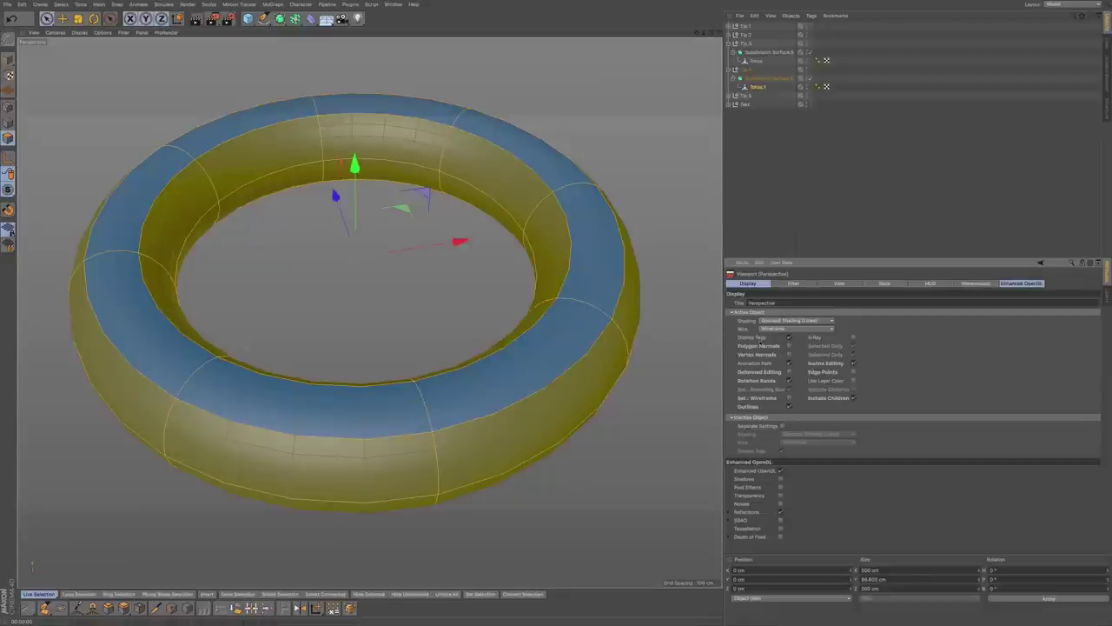
click(789, 345)
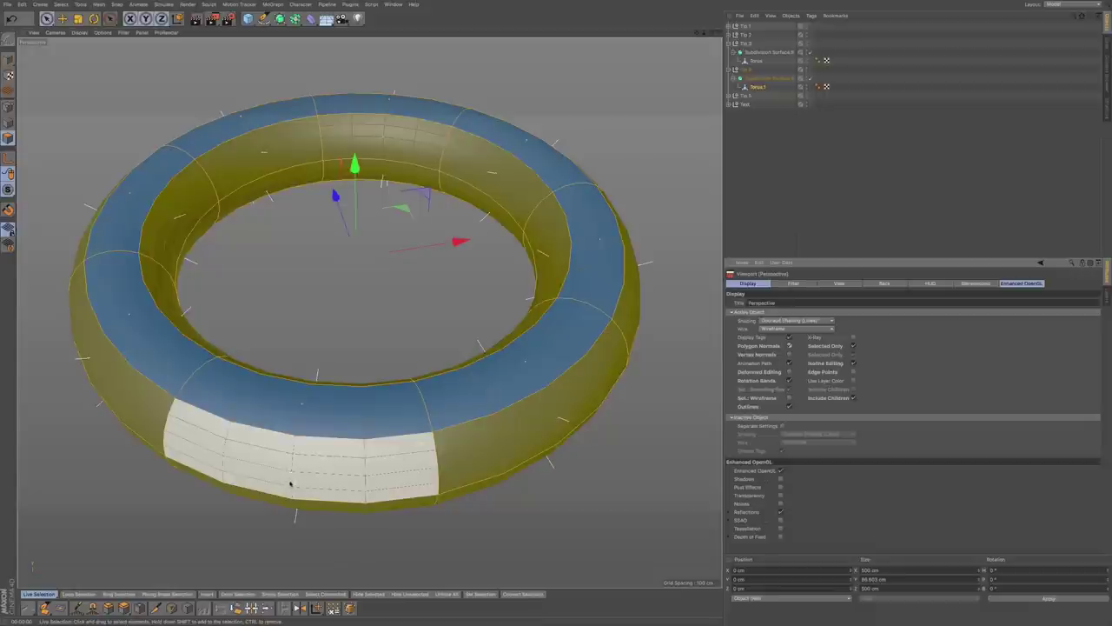
- Inspect the normals' directions around the torus, clear the polygon selection and undo that deselection
alt+drag(456, 388, 527, 339)
scroll(507, 367, up, 3)
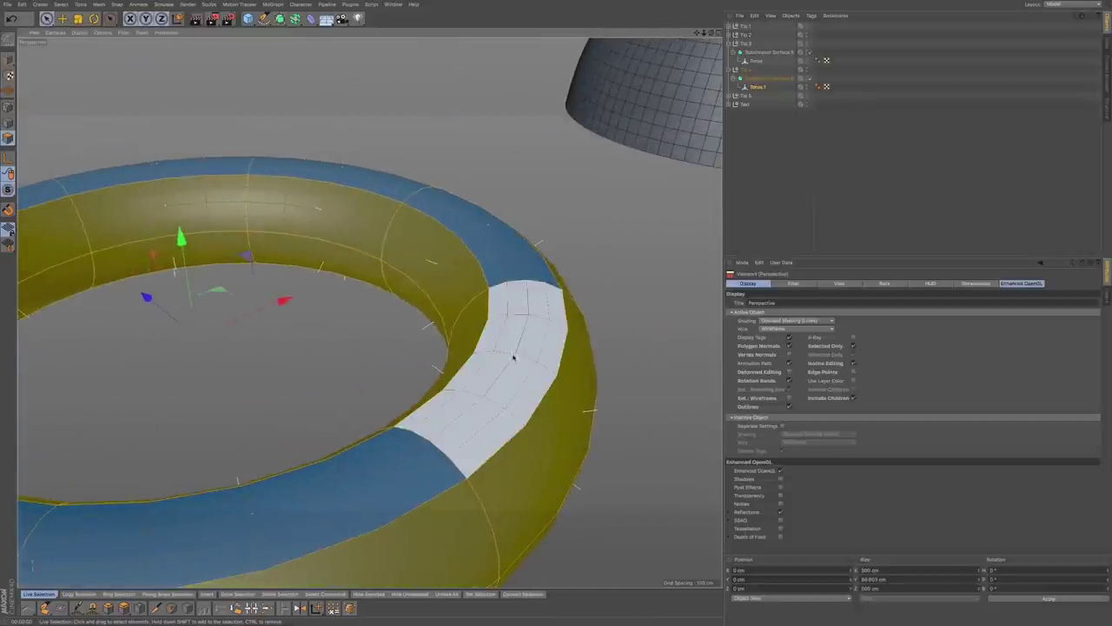
alt+drag(559, 385, 520, 373)
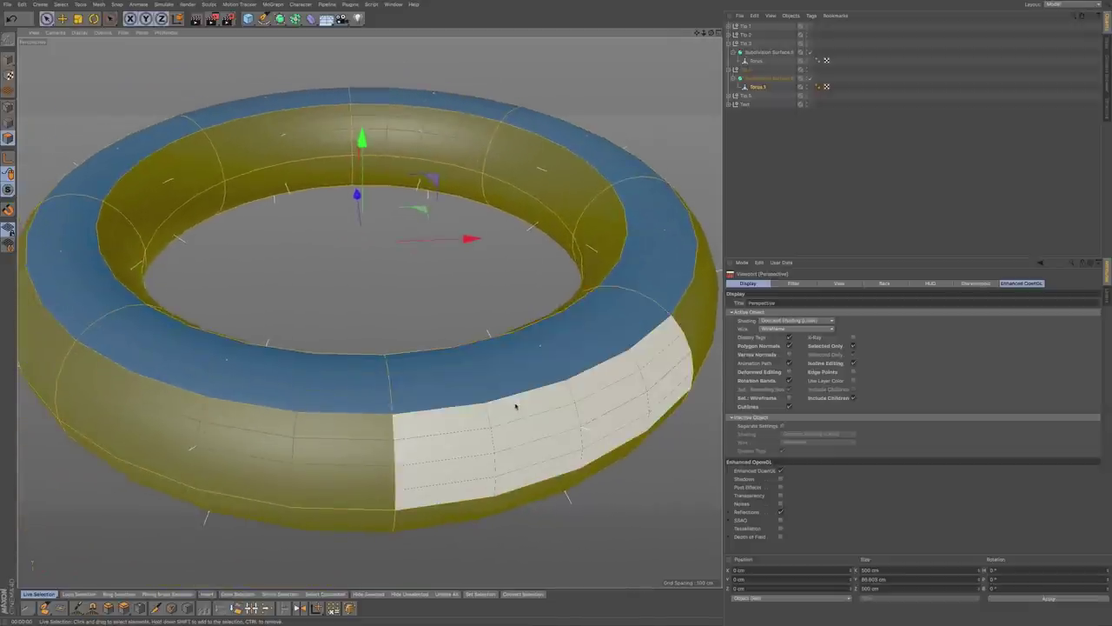
click(670, 445)
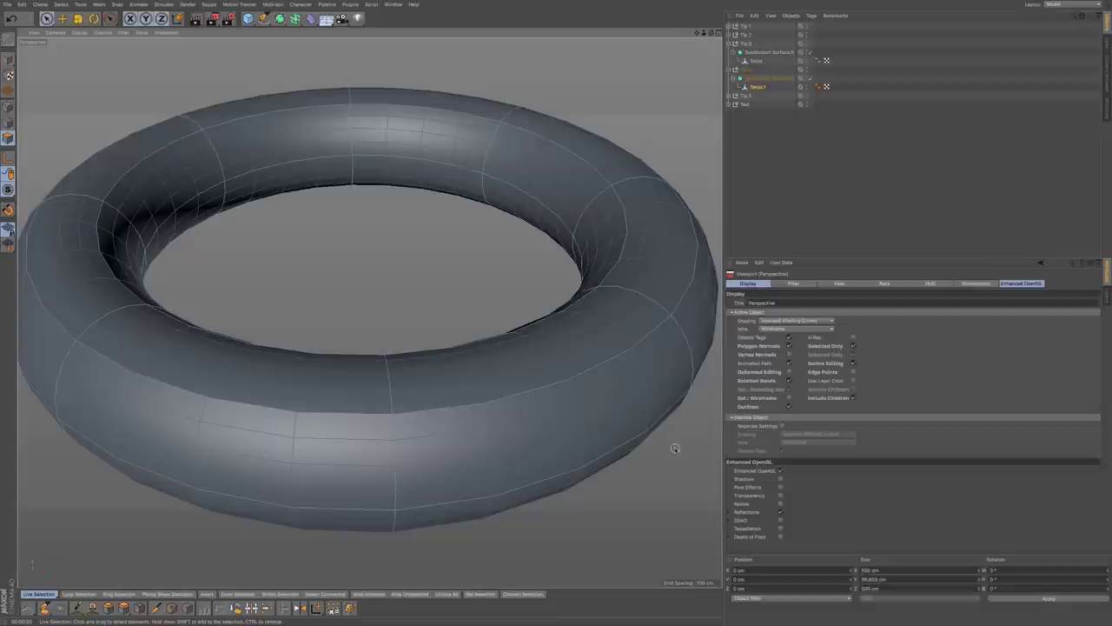
key(ctrl+z)
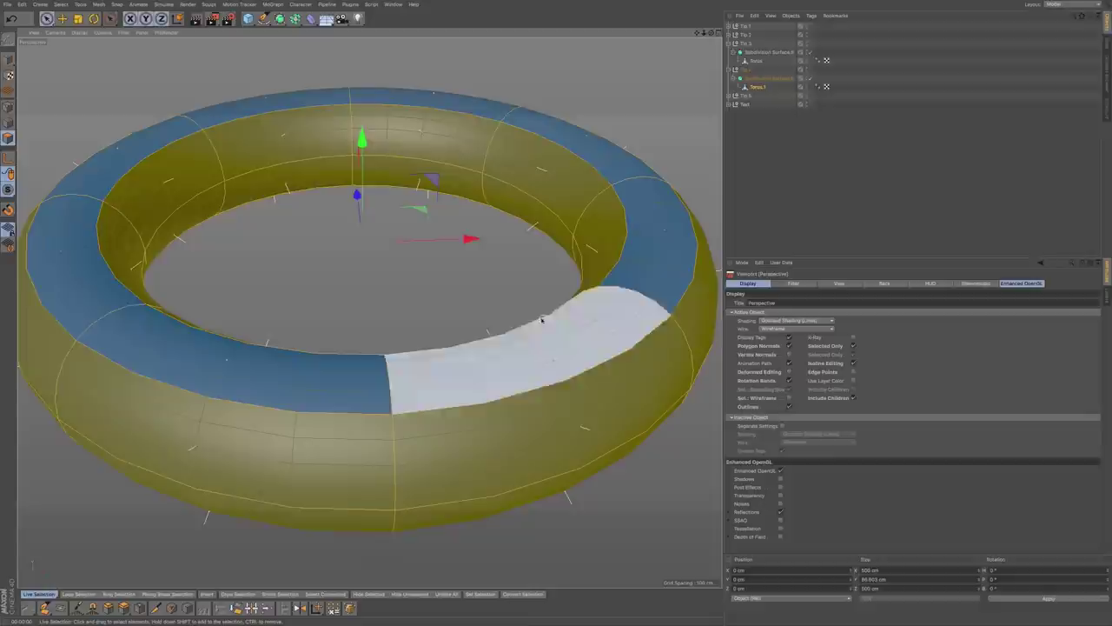
- Try aligning the normals of all selected torus polygons, and undo the alignment
right_click(461, 288)
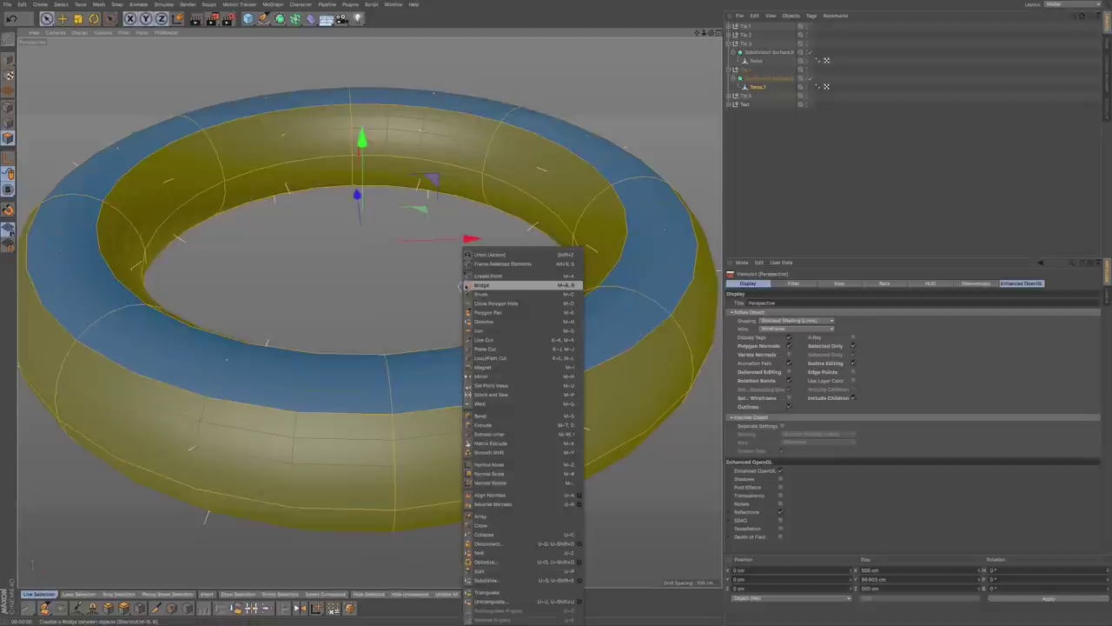
click(497, 494)
click(389, 461)
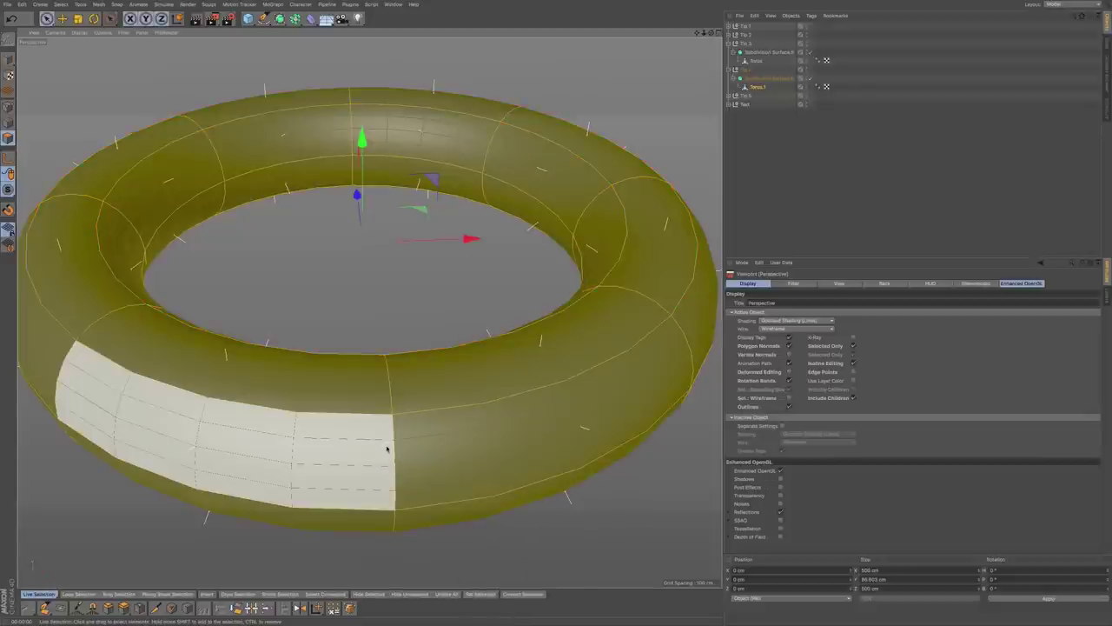
click(522, 349)
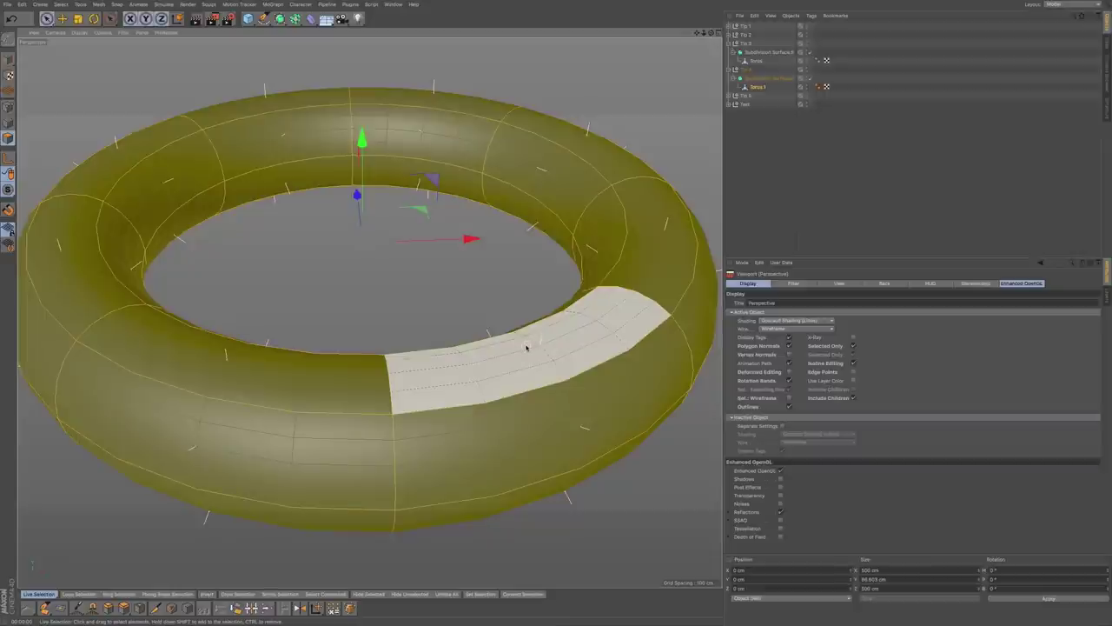
click(515, 417)
key(super+z)
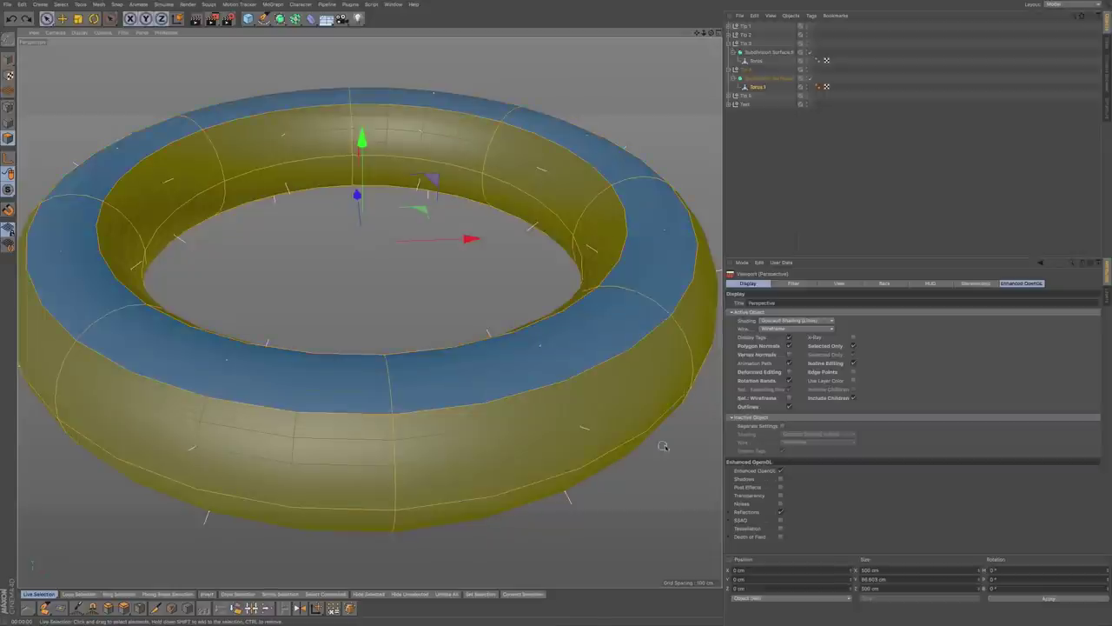
- Replace the full selection with the polygon loop around the torus's upper face and reverse that loop's normals
click(671, 454)
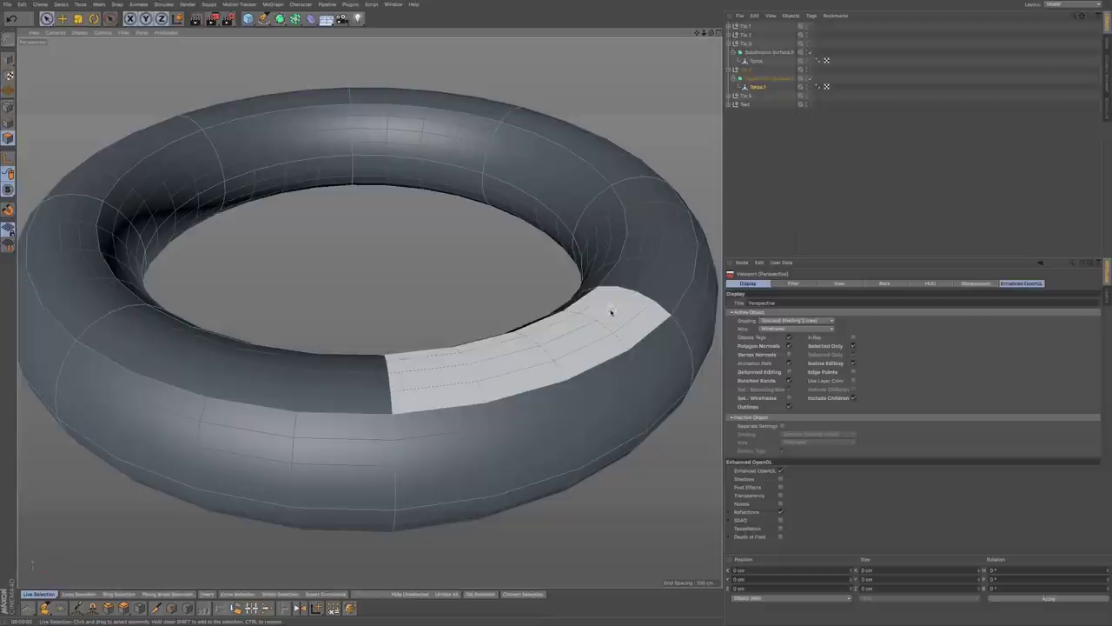
key(u)
key(l)
click(600, 323)
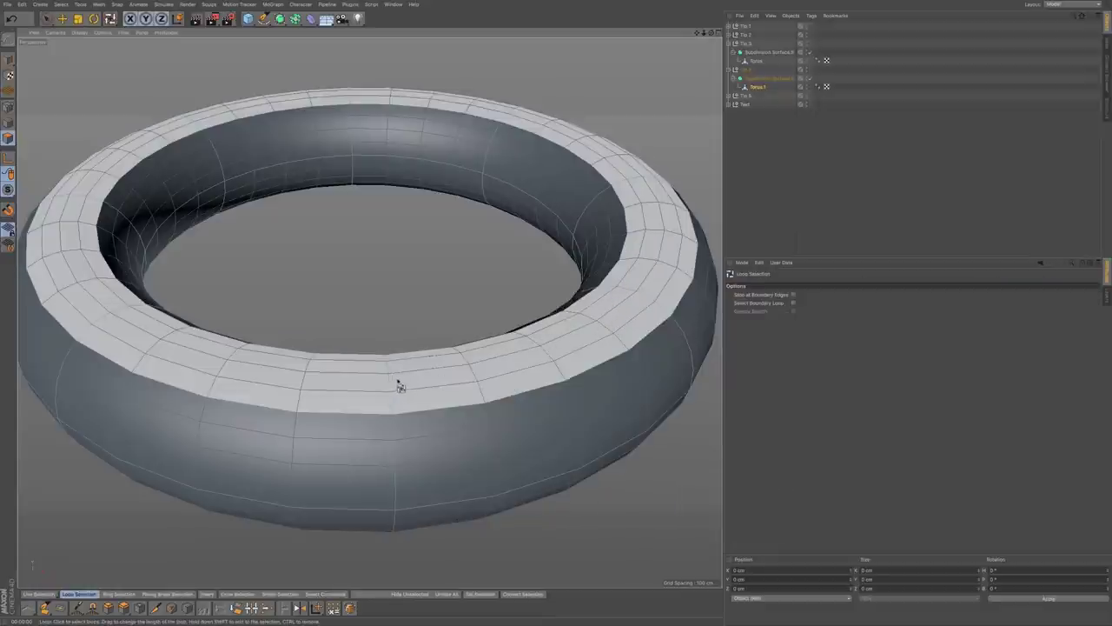
click(393, 391)
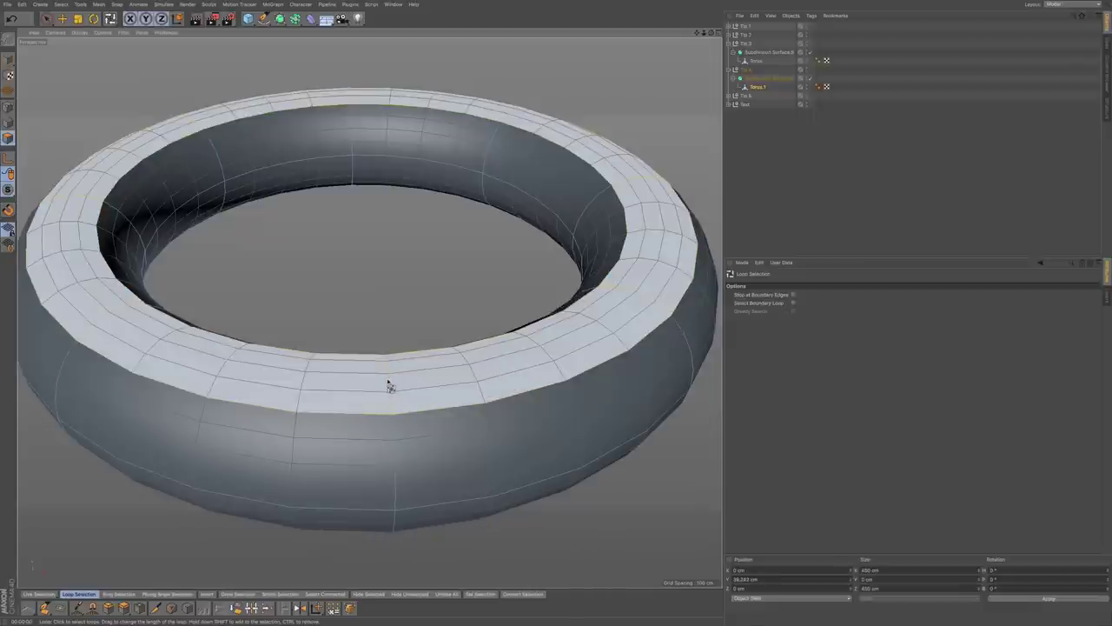
right_click(427, 328)
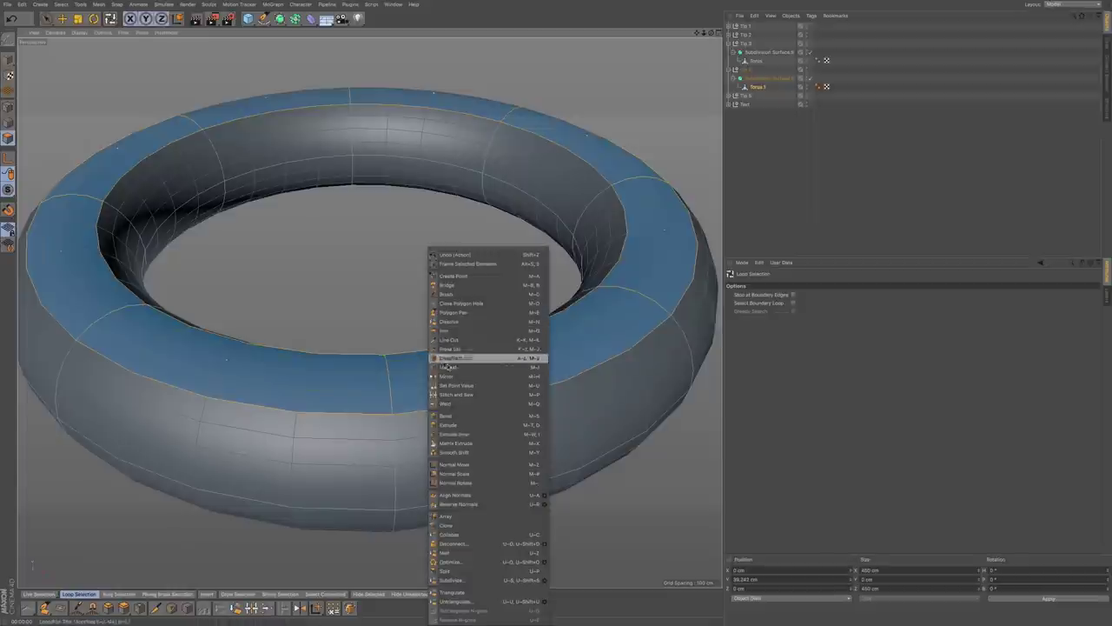
click(467, 504)
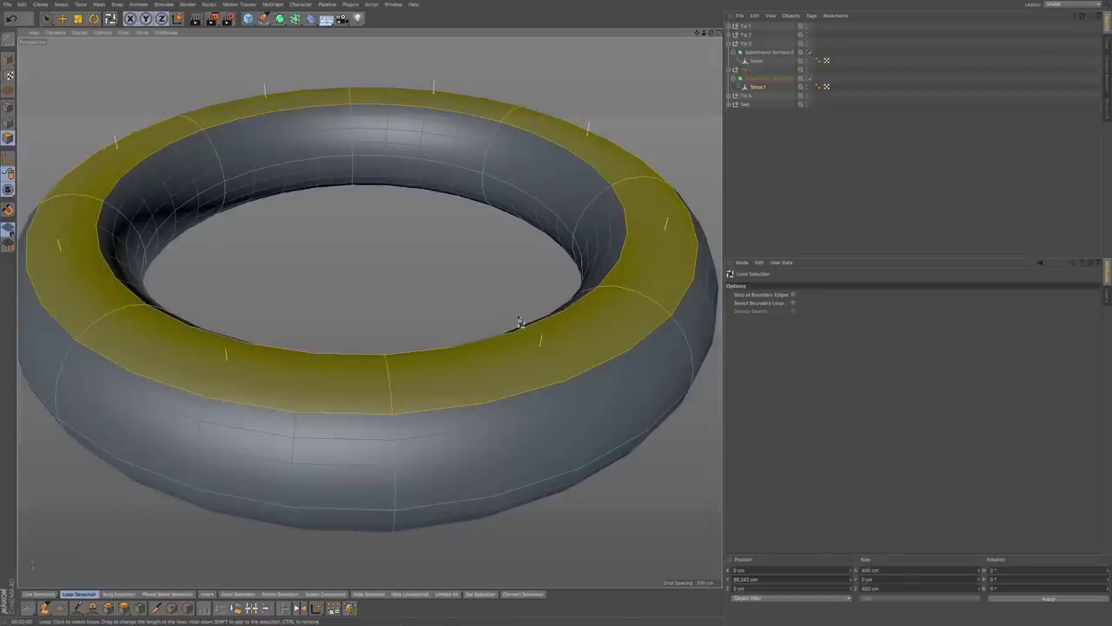
- Move on to the first dome example and examine its subdivided mesh around the pole
scroll(437, 390, down, 5)
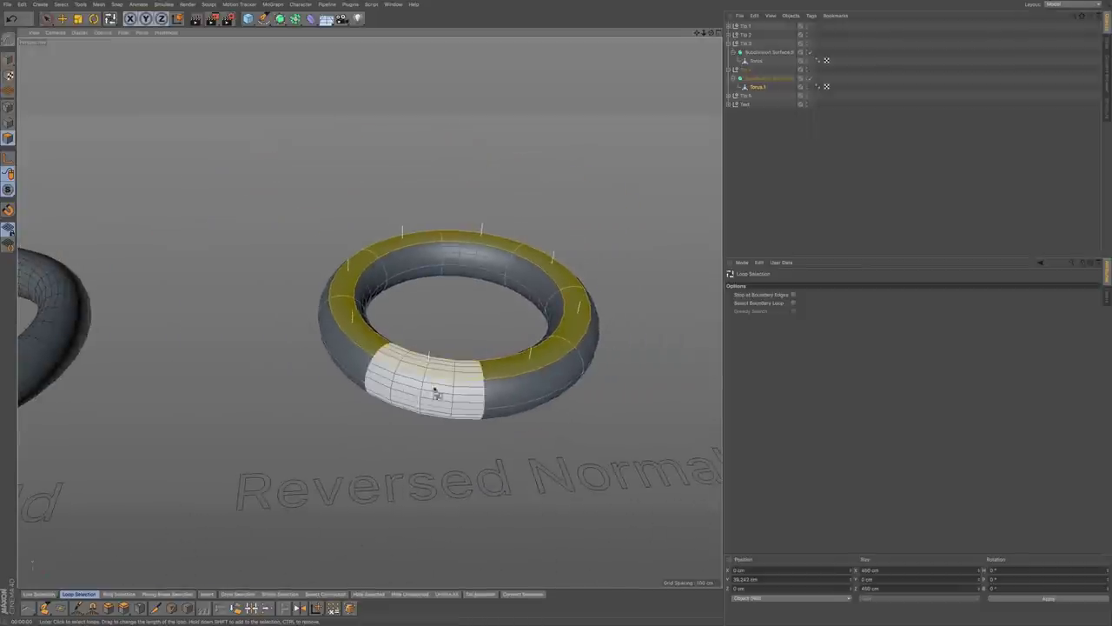
alt+middle_drag(534, 384, 311, 425)
alt+middle_drag(497, 405, 386, 421)
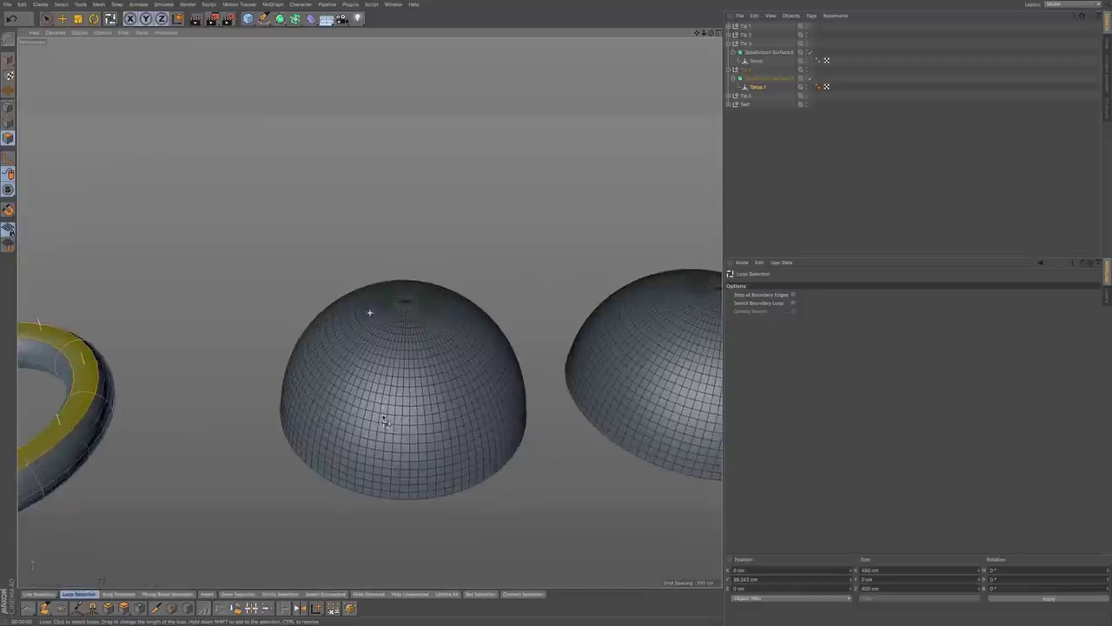
alt+right_drag(427, 398, 485, 384)
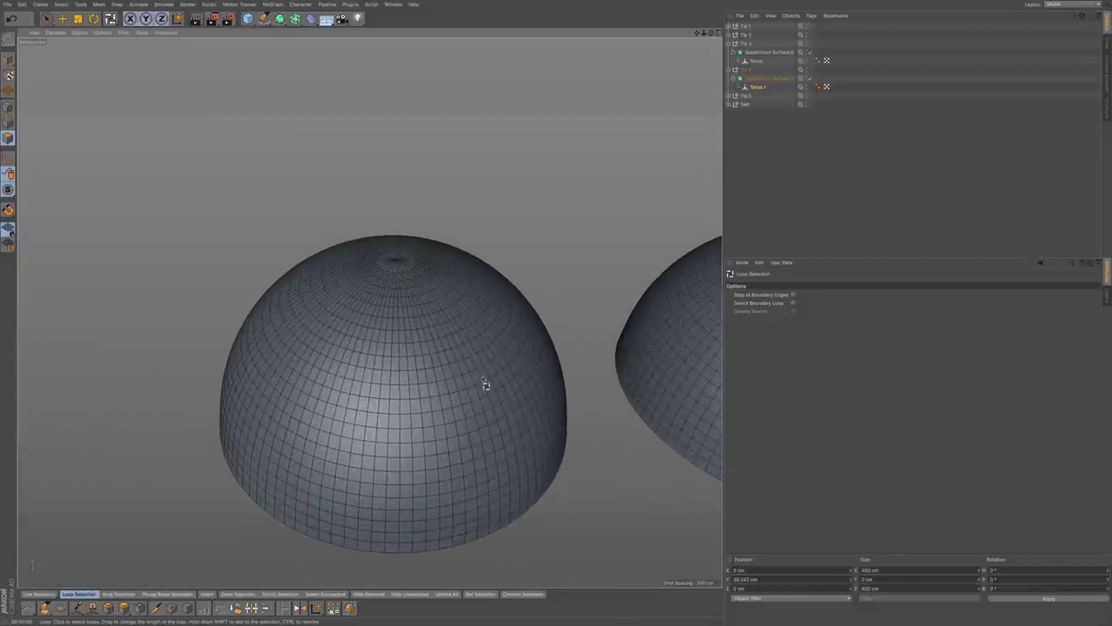
alt+middle_drag(489, 367, 406, 397)
alt+right_drag(409, 386, 413, 392)
alt+drag(389, 371, 391, 391)
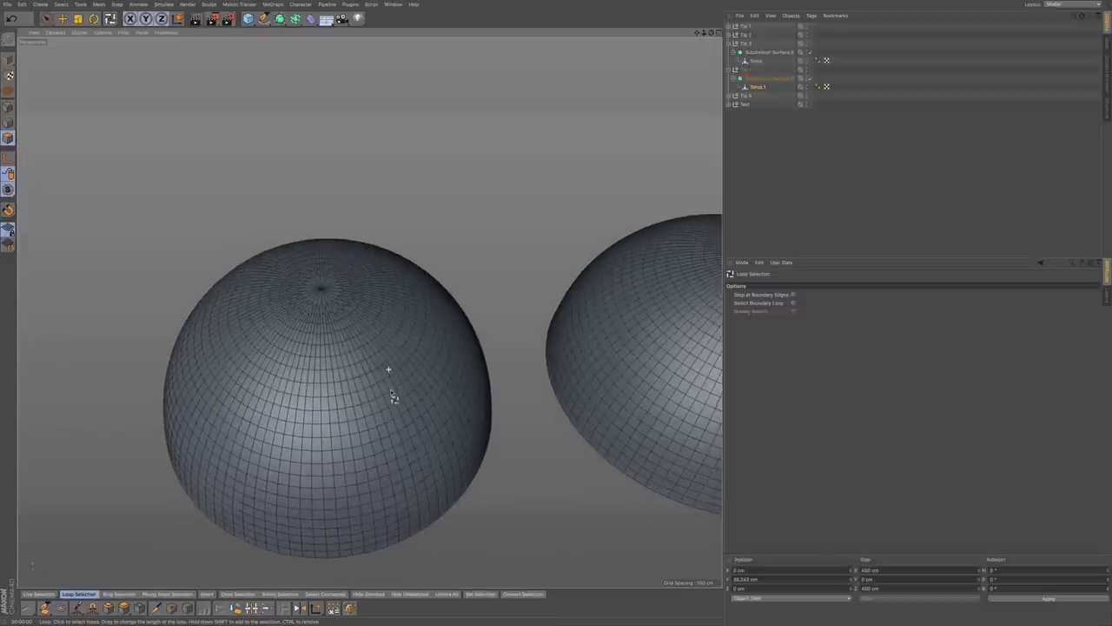
alt+middle_drag(413, 357, 400, 397)
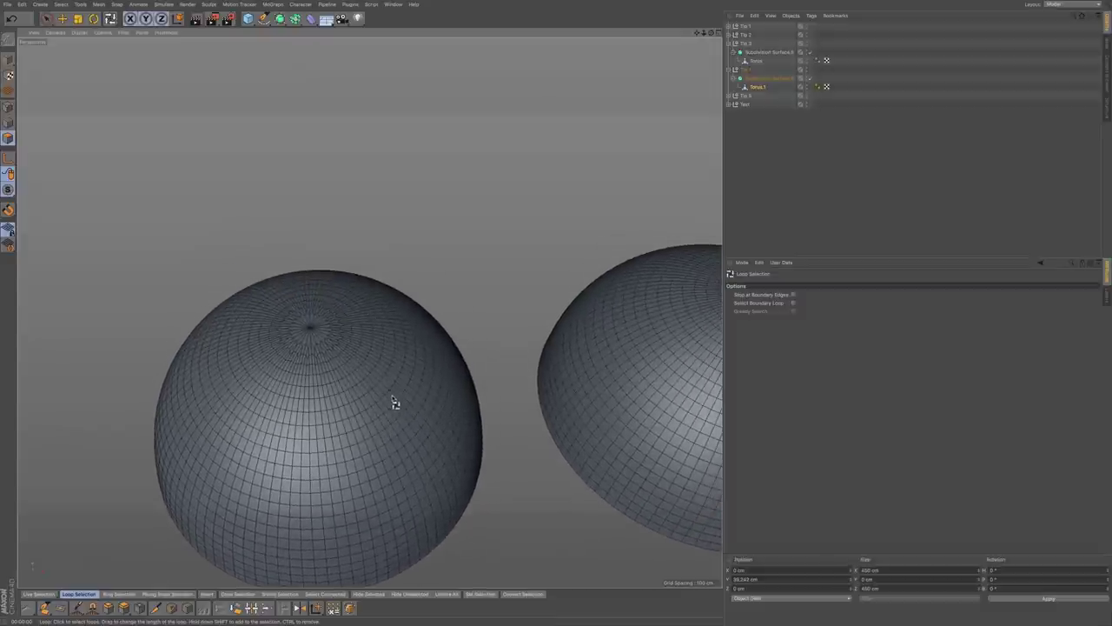
alt+right_drag(391, 396, 427, 397)
alt+middle_drag(391, 395, 408, 421)
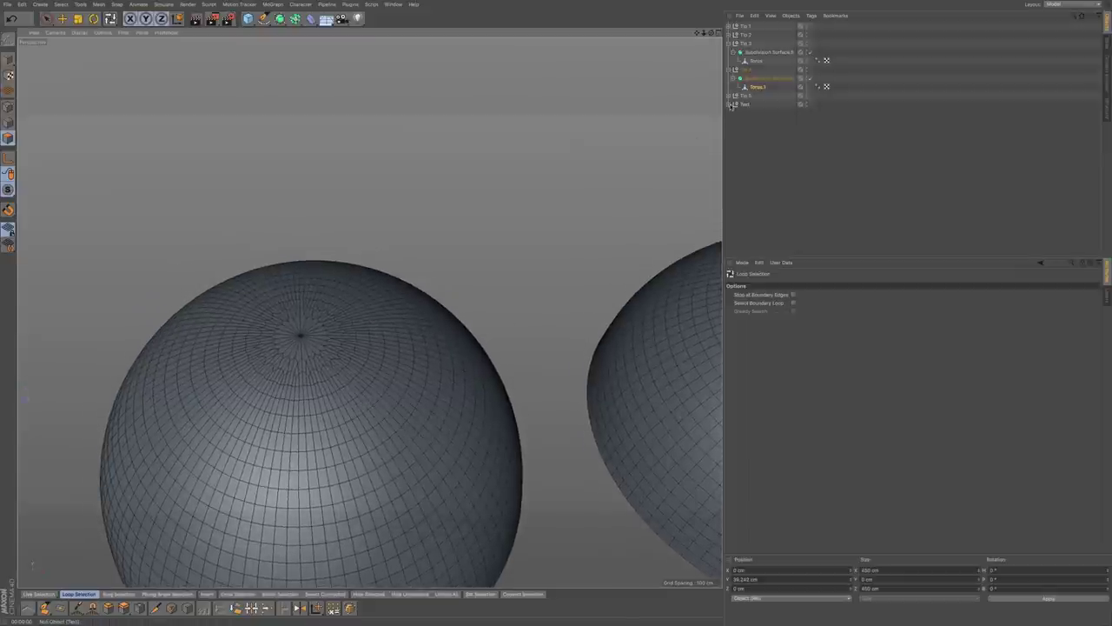
- Expand the Tip 5 group and turn off its Subdivision Surface to examine the base mesh around the dome's pole
click(735, 96)
click(809, 105)
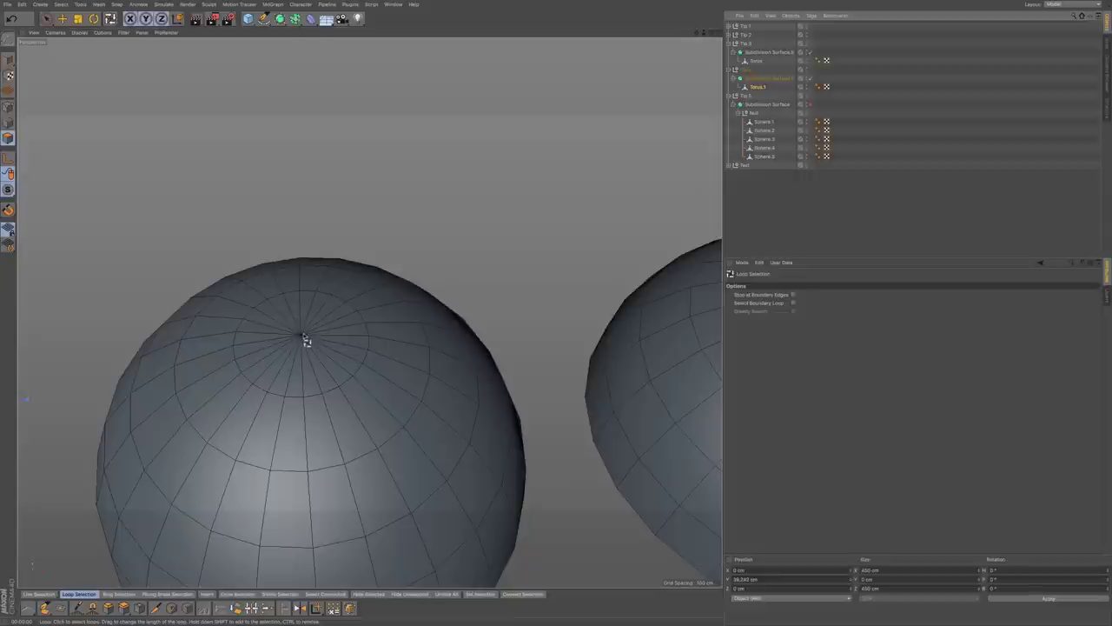
scroll(304, 344, up, 5)
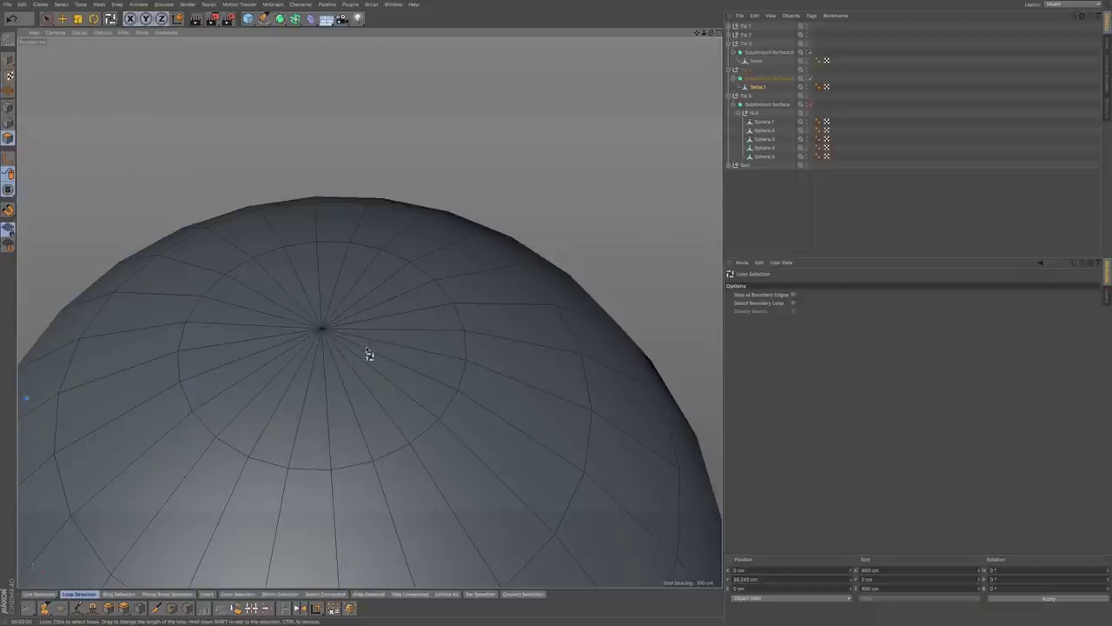
alt+middle_drag(382, 340, 375, 345)
alt+right_drag(392, 345, 325, 367)
alt+middle_drag(392, 346, 292, 382)
alt+middle_drag(356, 367, 388, 351)
alt+middle_drag(321, 380, 355, 380)
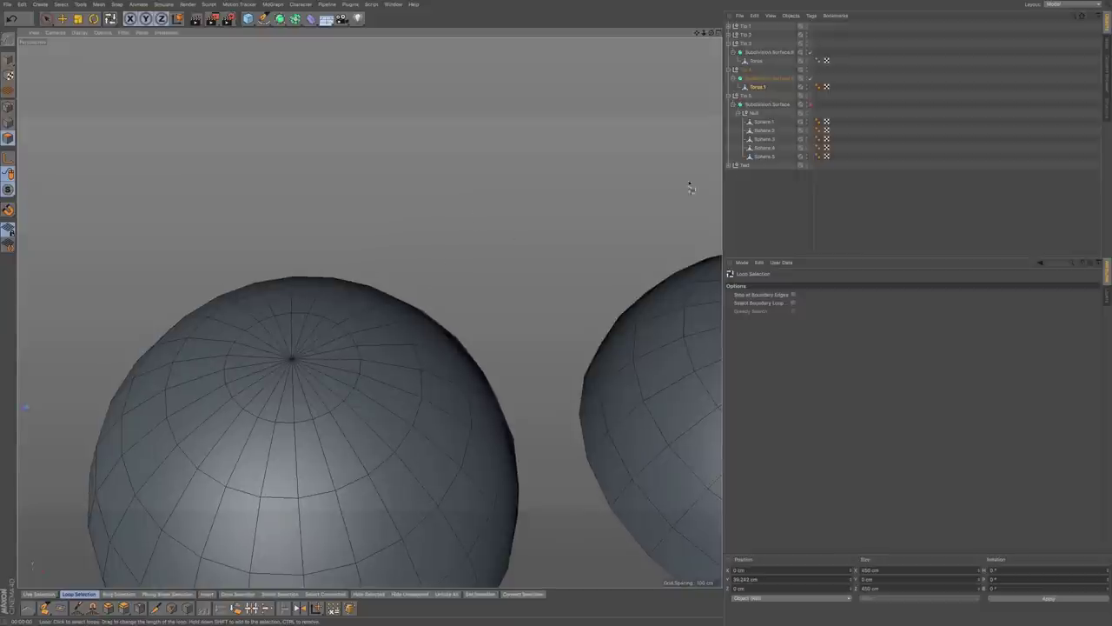
- Turn the Tip 5 Subdivision Surface back on and examine the smoothed topology around the dome's pole
click(808, 106)
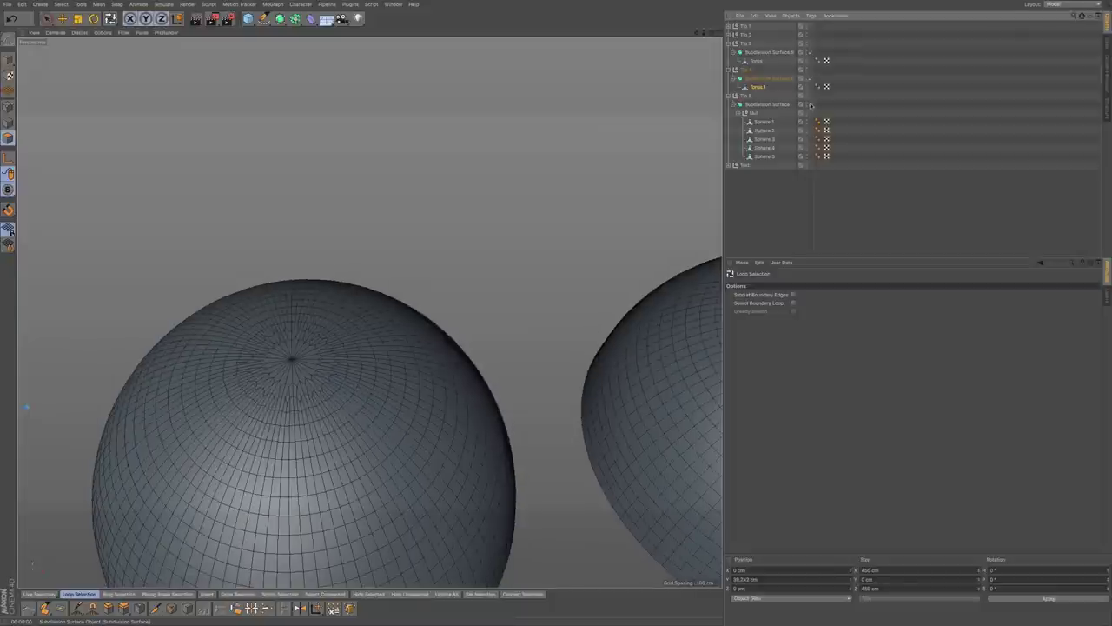
alt+right_drag(288, 371, 387, 345)
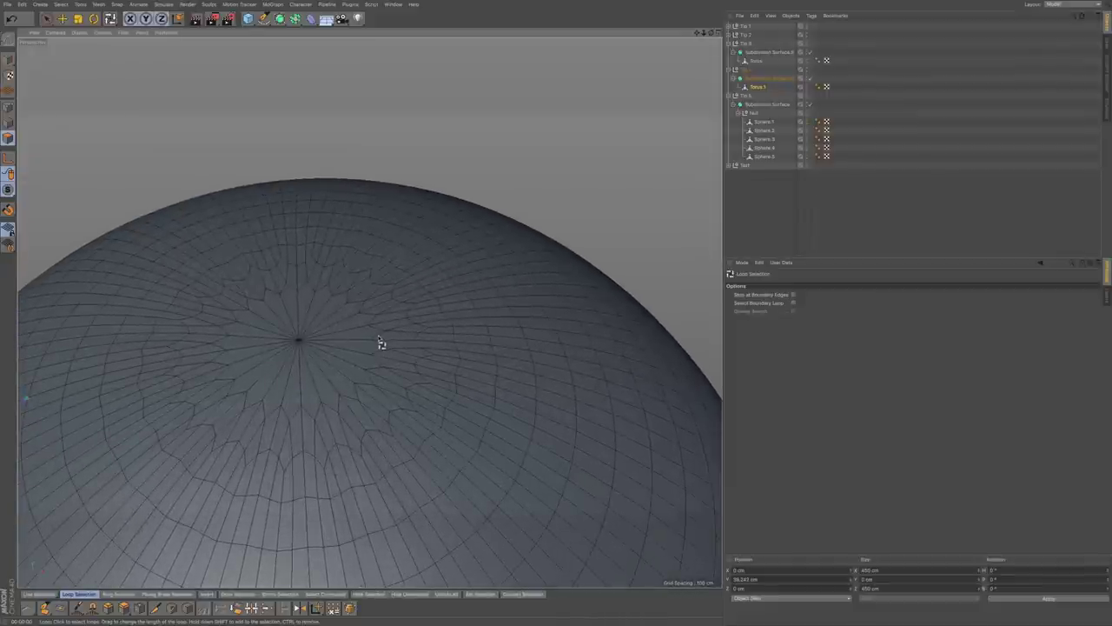
alt+middle_drag(461, 353, 352, 302)
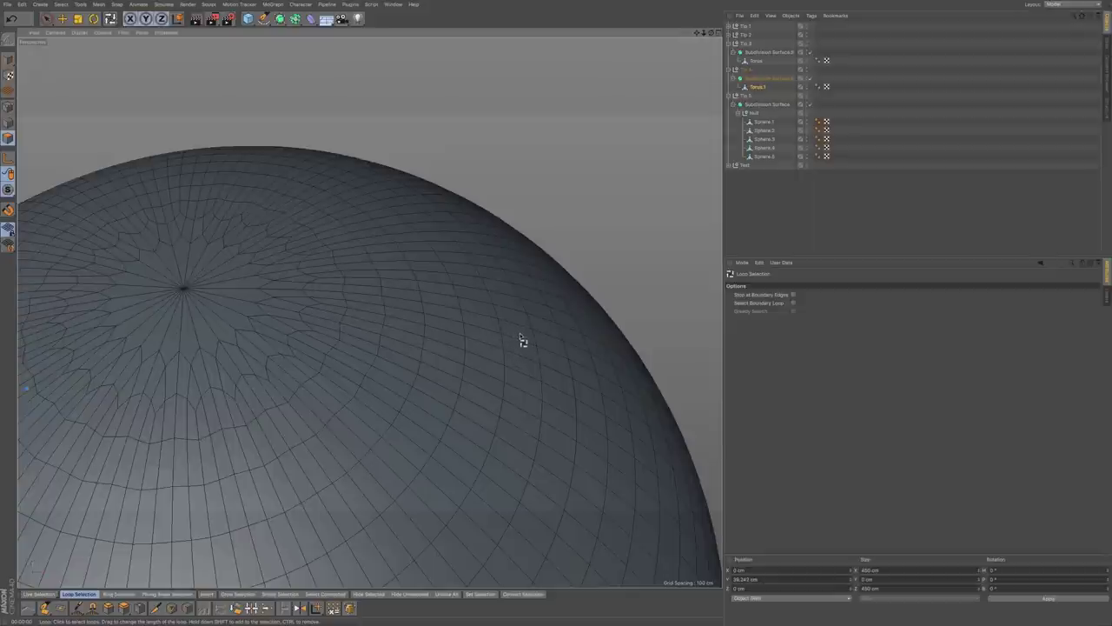
alt+middle_drag(395, 356, 479, 397)
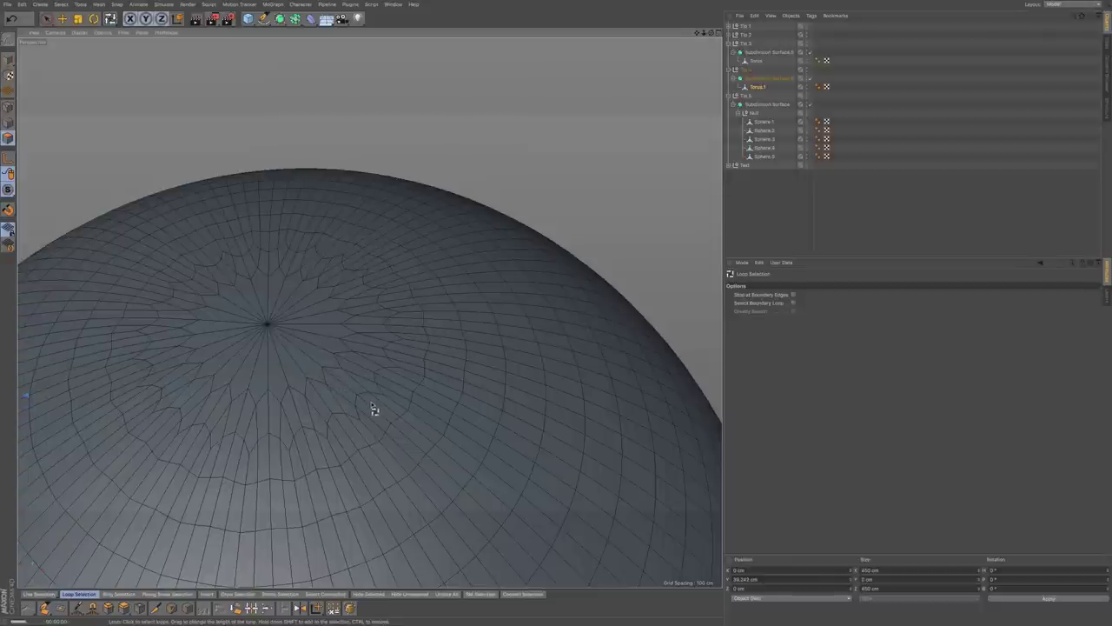
- Render the dome in the viewport close to its pole and again from farther away to check the shading
key(ctrl+r)
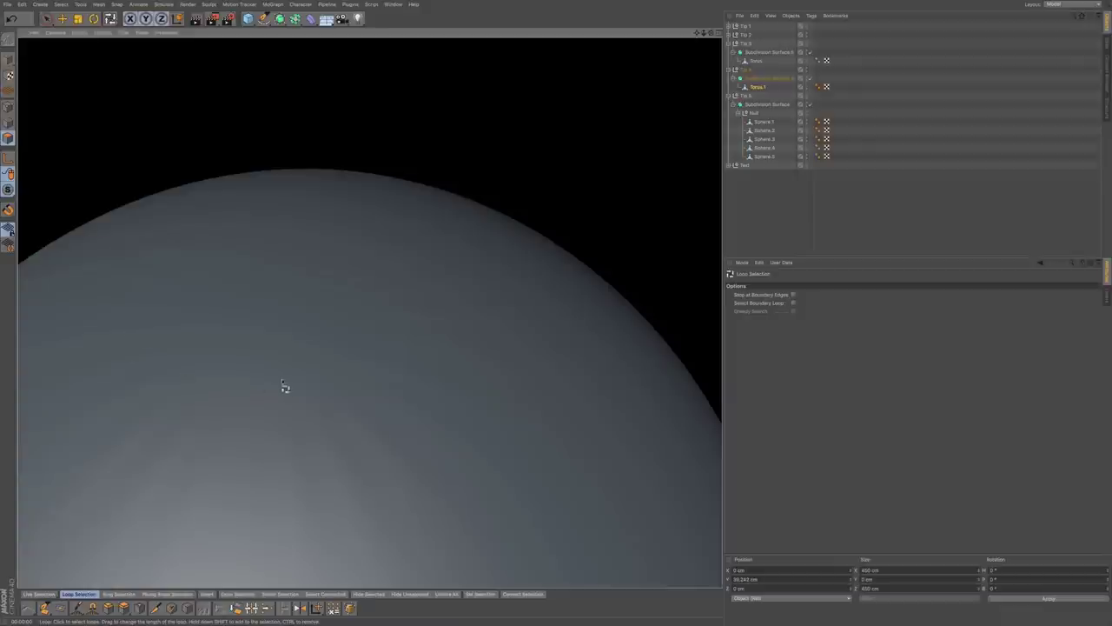
alt+drag(385, 352, 339, 369)
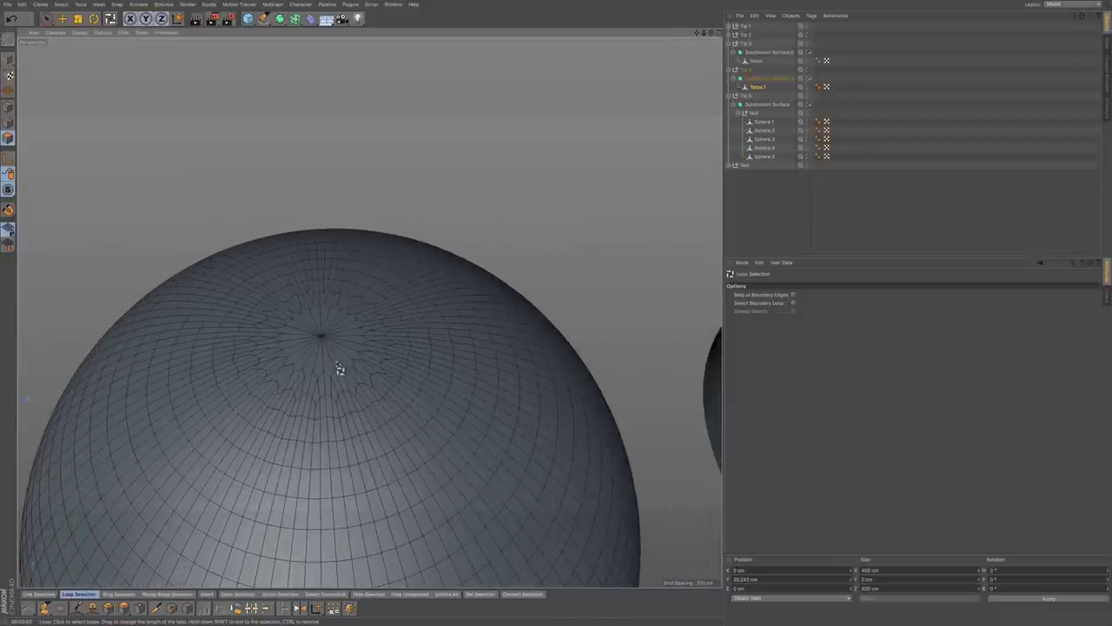
key(ctrl+r)
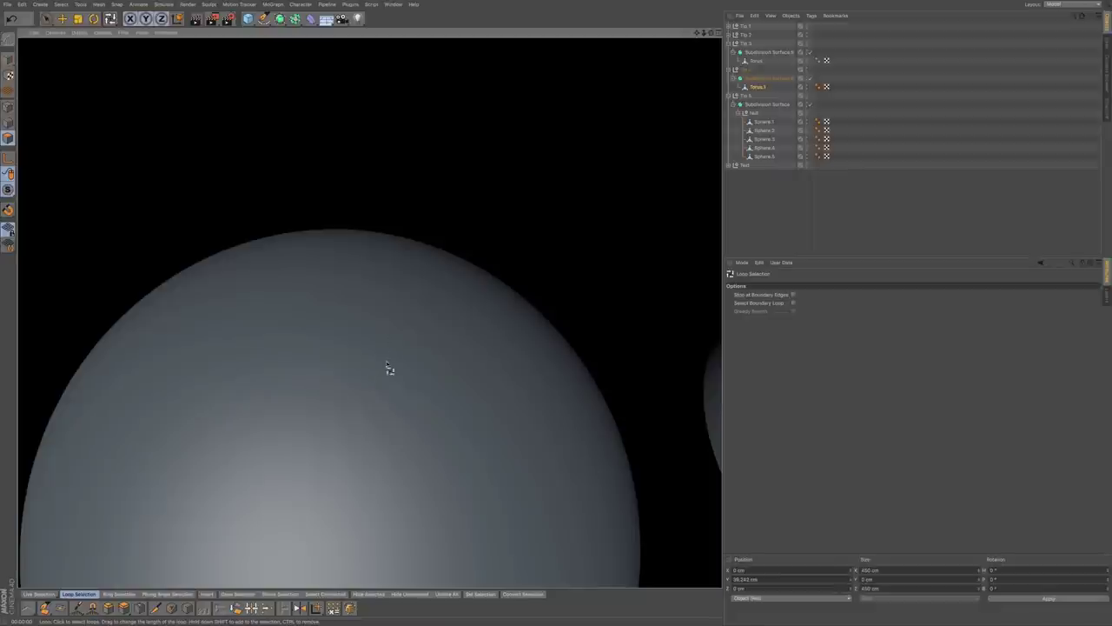
- Examine the radiating polygons at the subdivided dome's pole from changed angles and distances
alt+middle_drag(479, 346, 308, 375)
alt+middle_drag(455, 365, 444, 368)
alt+right_drag(463, 365, 454, 366)
alt+drag(457, 370, 355, 364)
alt+middle_drag(434, 374, 420, 342)
alt+right_drag(442, 330, 509, 331)
alt+middle_drag(457, 322, 437, 348)
alt+right_drag(418, 339, 454, 335)
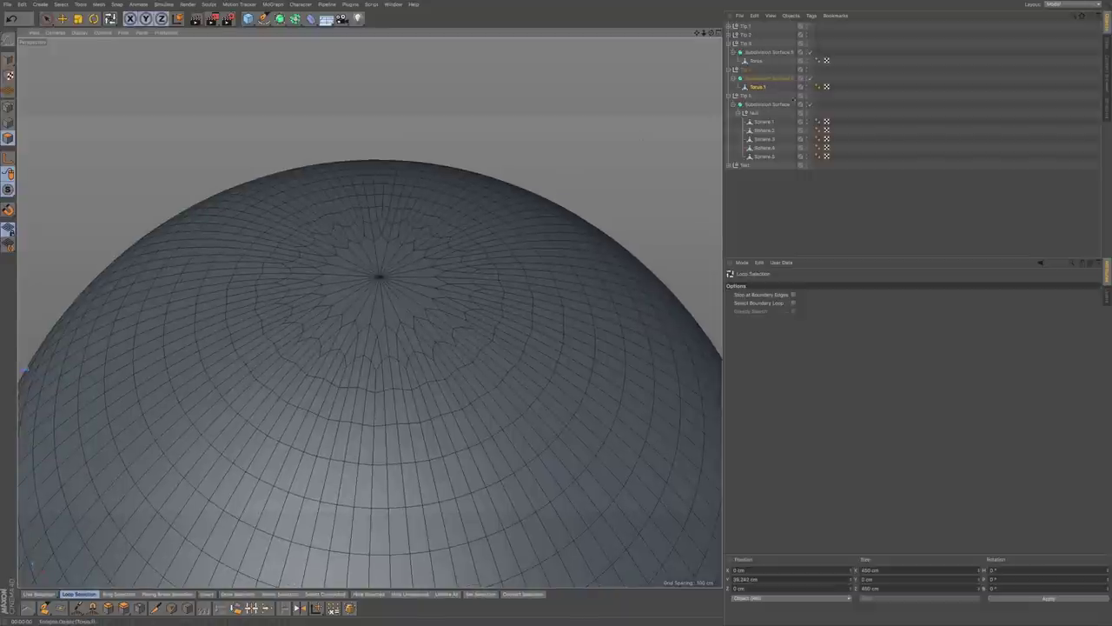
- Collapse the Tip 3 and Tip 4 groups and turn off the Tip 5 Subdivision Surface
click(728, 70)
click(728, 43)
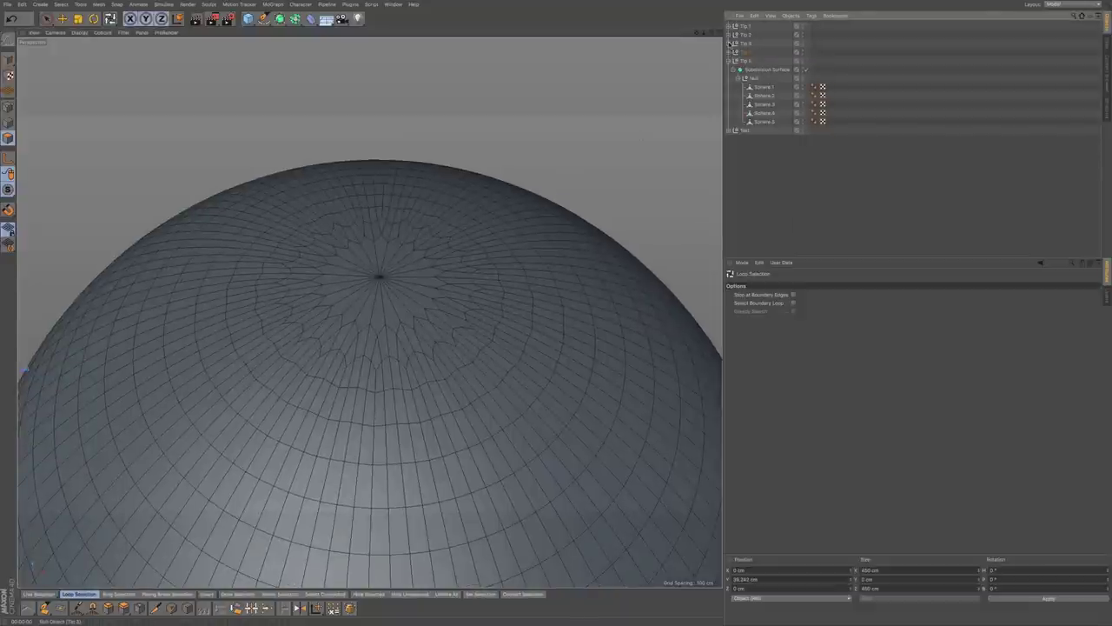
click(805, 70)
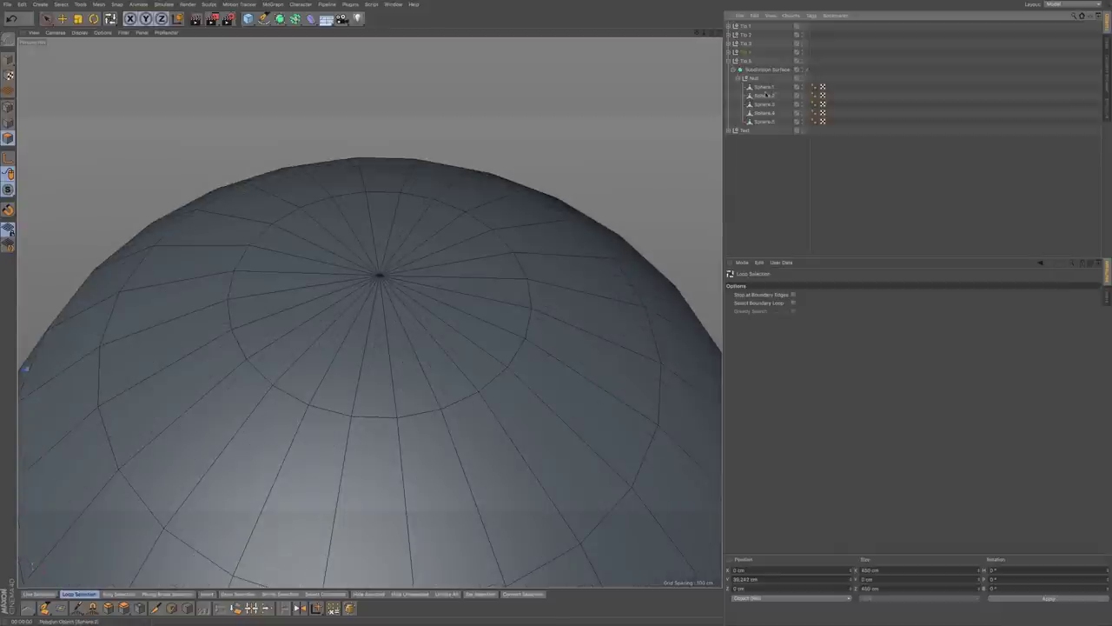
- Select the Sphere.2 object and disable Mesh Checking in the Modeling Settings
click(764, 86)
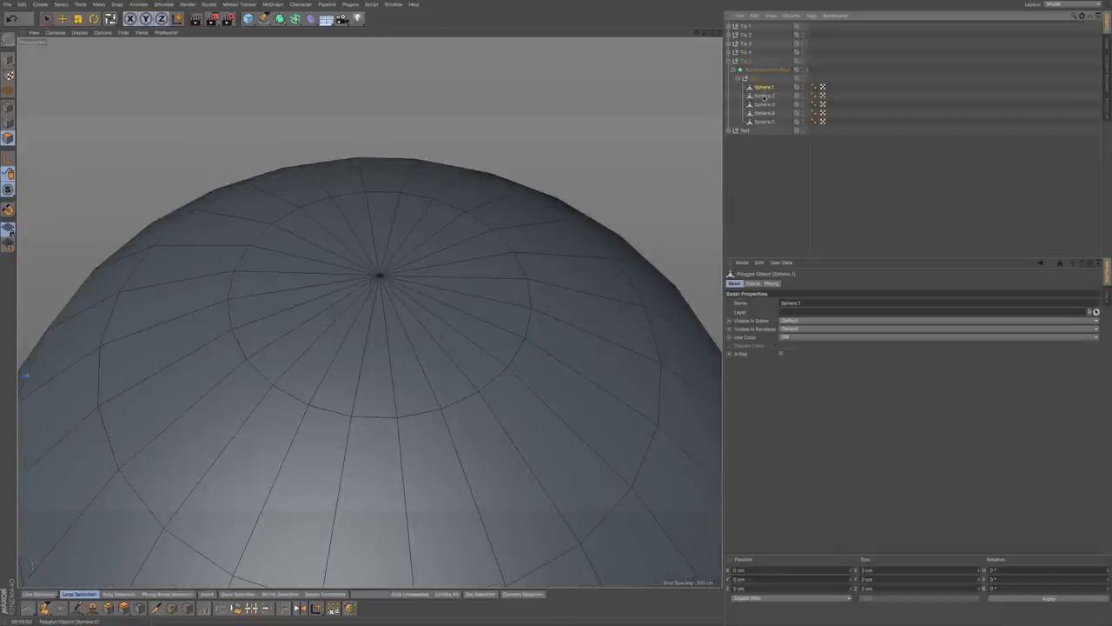
click(765, 95)
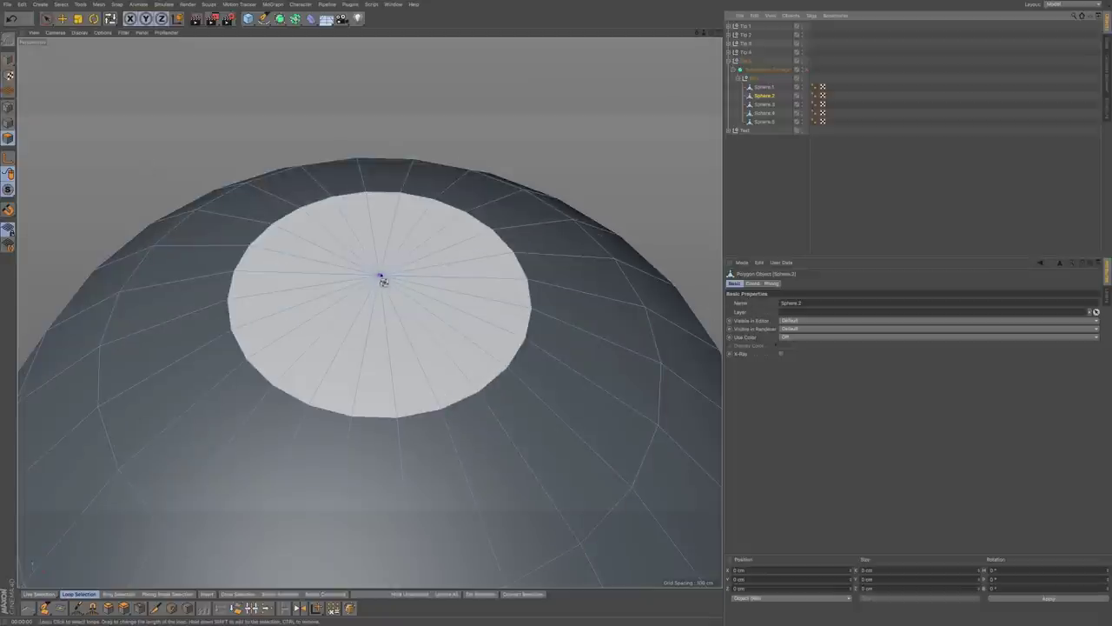
click(742, 263)
click(753, 357)
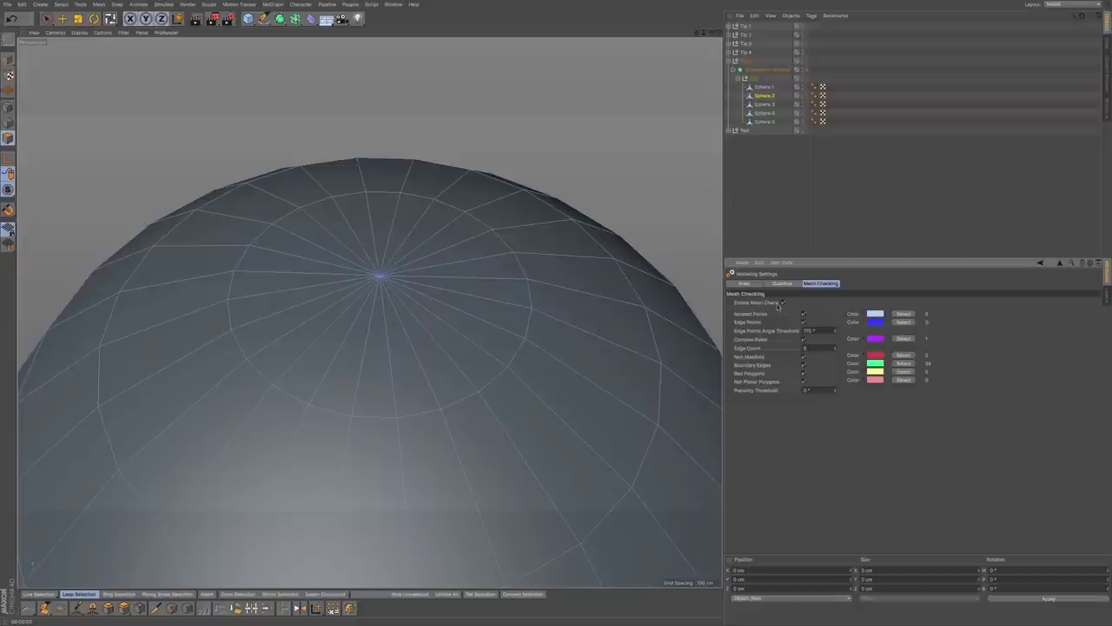
click(784, 302)
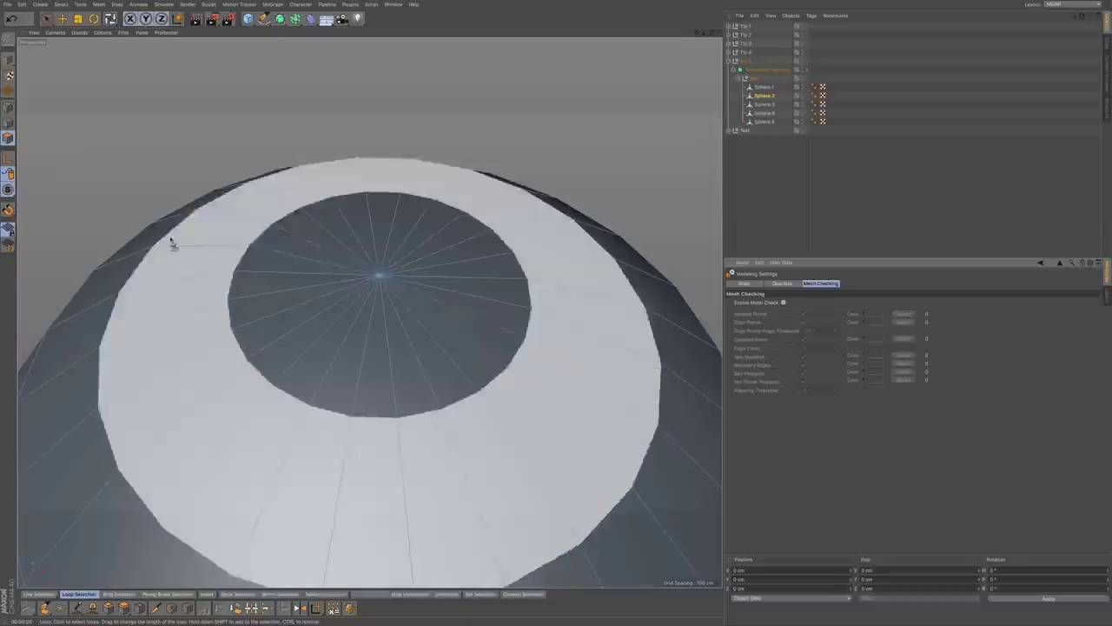
- Switch to edge mode with Live Selection and frame the pole of Sphere.2 in the Top view
click(8, 122)
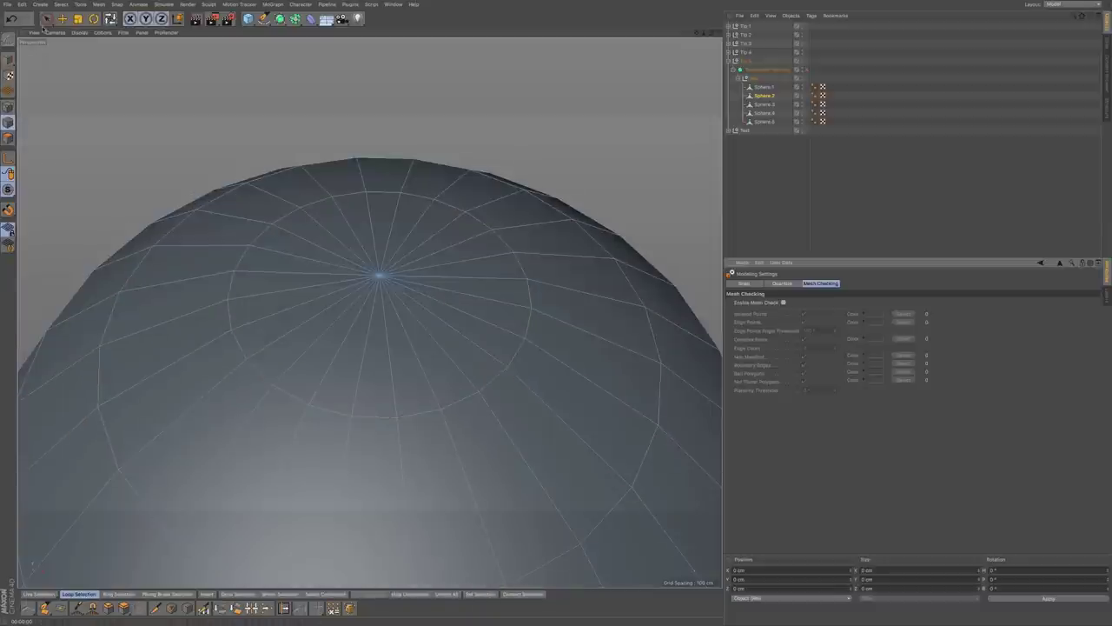
click(47, 18)
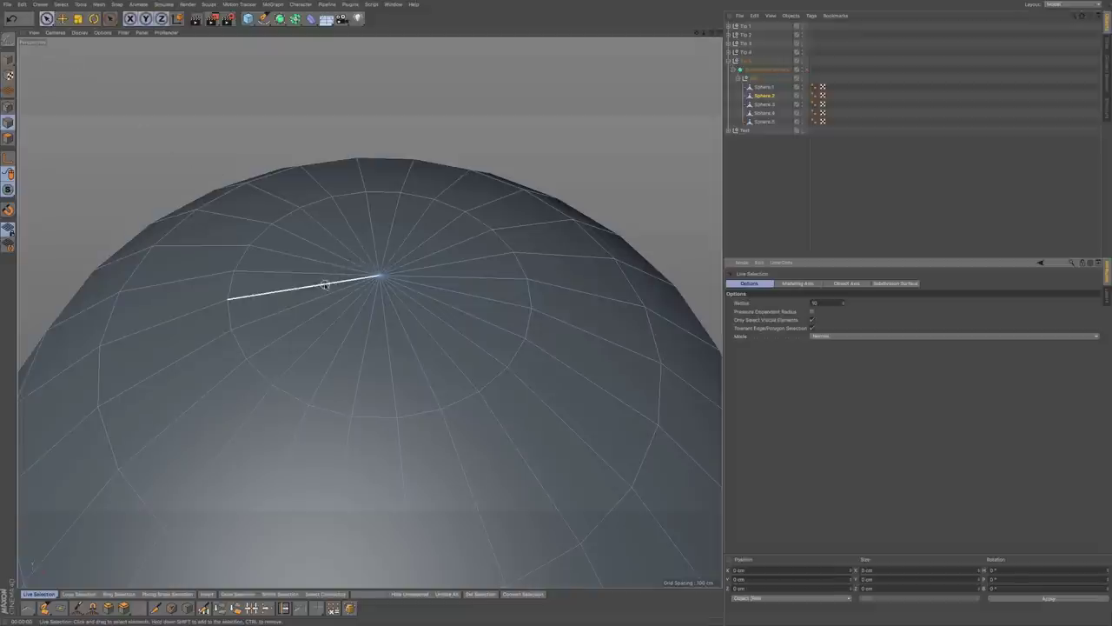
key(F2)
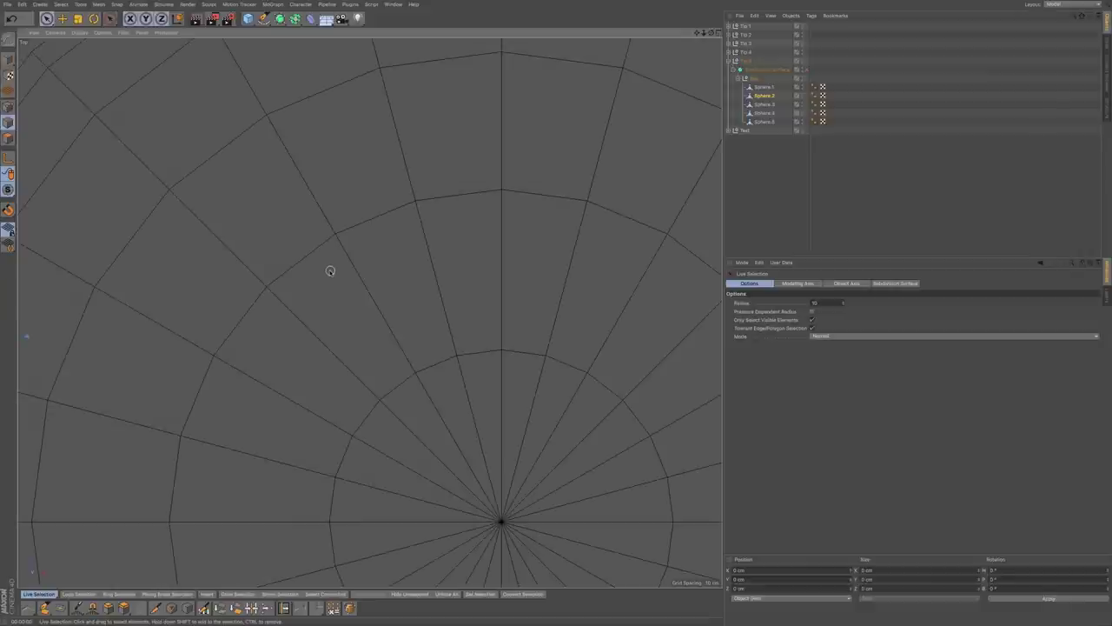
scroll(397, 286, down, 10)
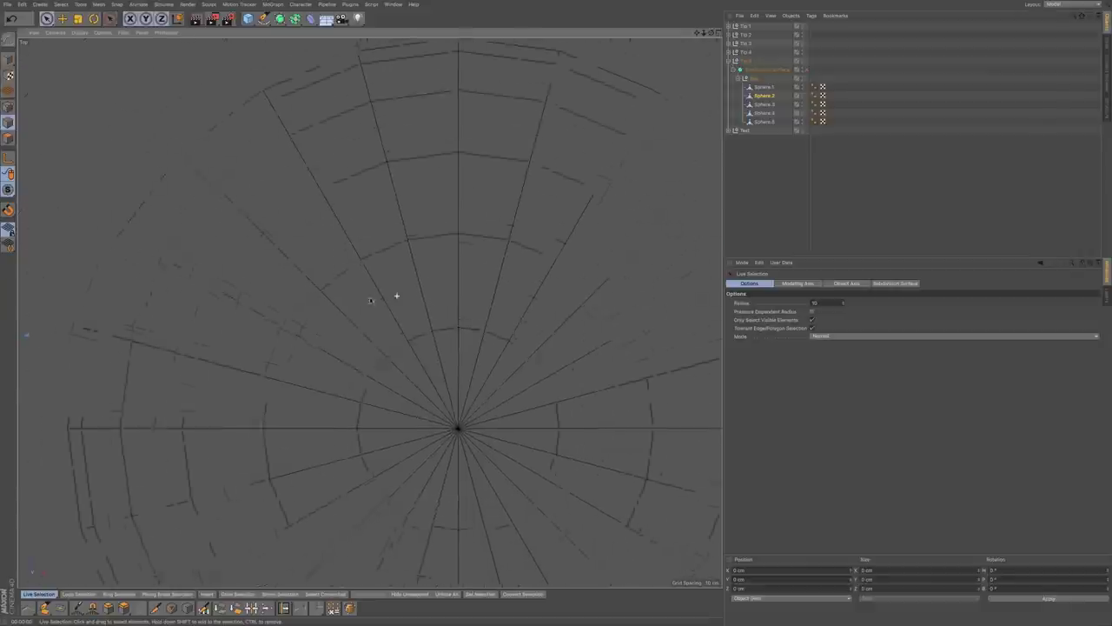
alt+middle_drag(268, 317, 444, 308)
alt+middle_drag(369, 320, 441, 321)
alt+right_drag(326, 330, 357, 332)
scroll(326, 328, up, 3)
alt+middle_drag(338, 325, 402, 320)
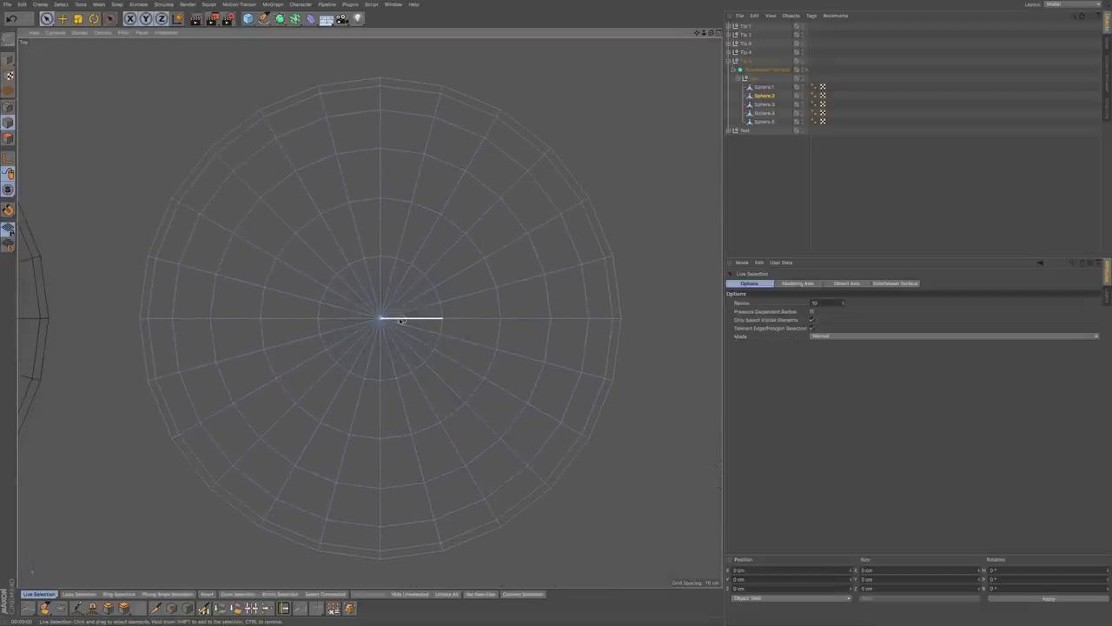
scroll(390, 316, up, 5)
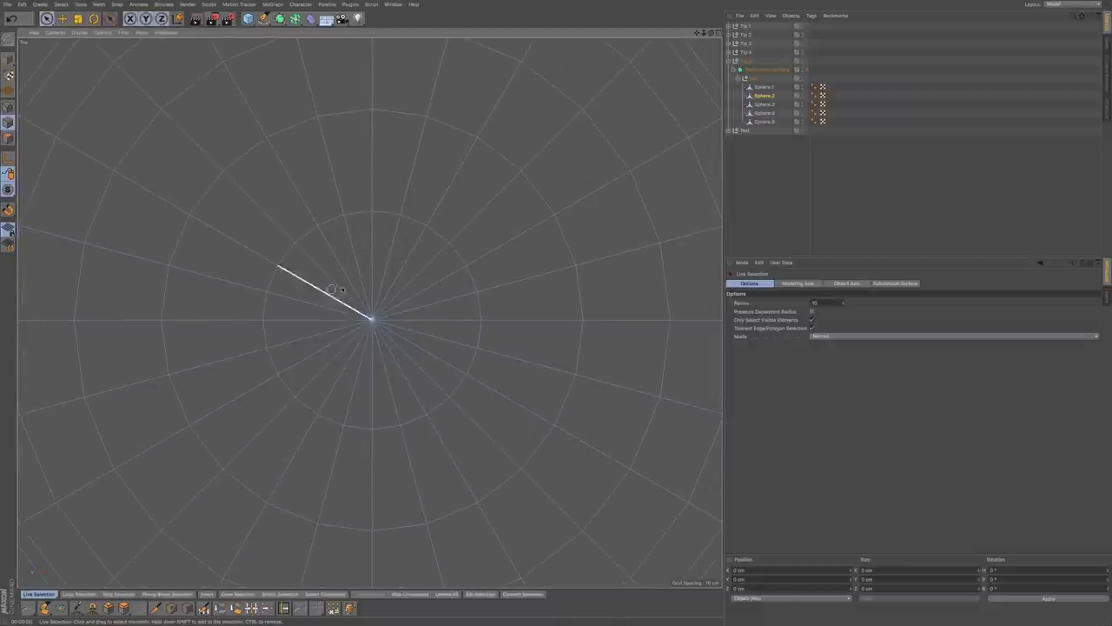
- Select every other edge radiating from the pole of Sphere.2, twelve edges within the innermost ring
click(391, 389)
shift+click(353, 405)
shift+click(323, 372)
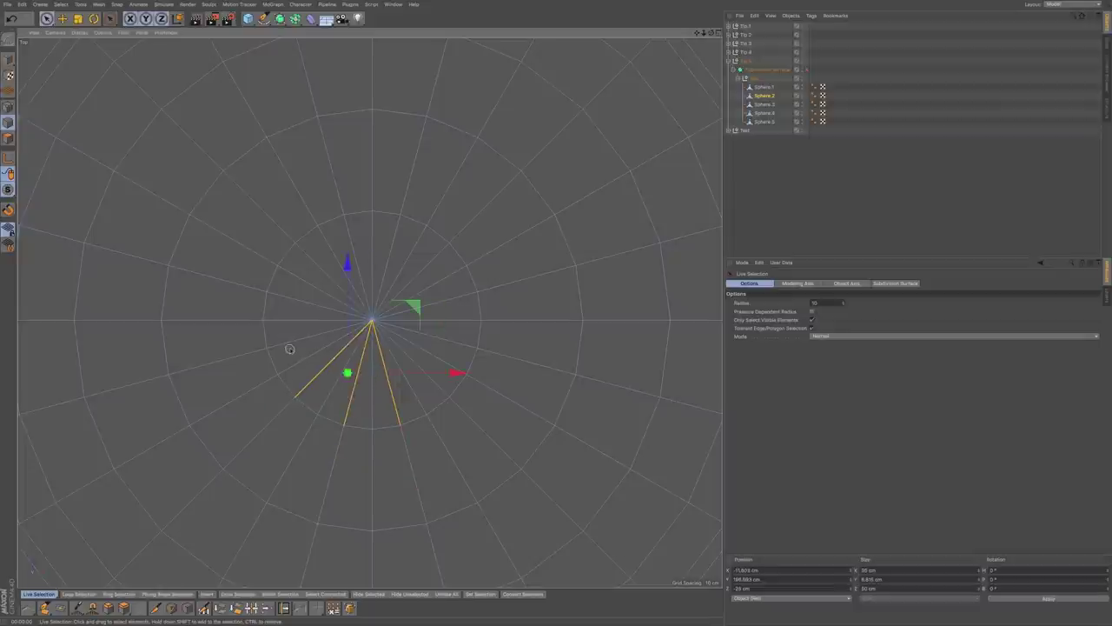
shift+click(293, 342)
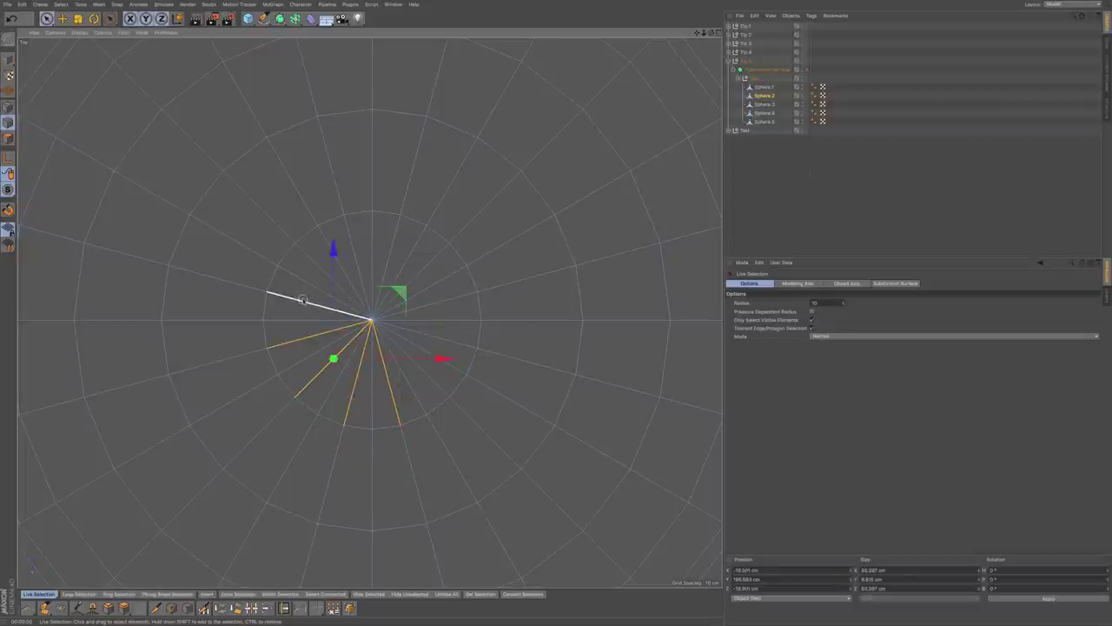
shift+click(309, 257)
shift+click(353, 244)
shift+click(392, 238)
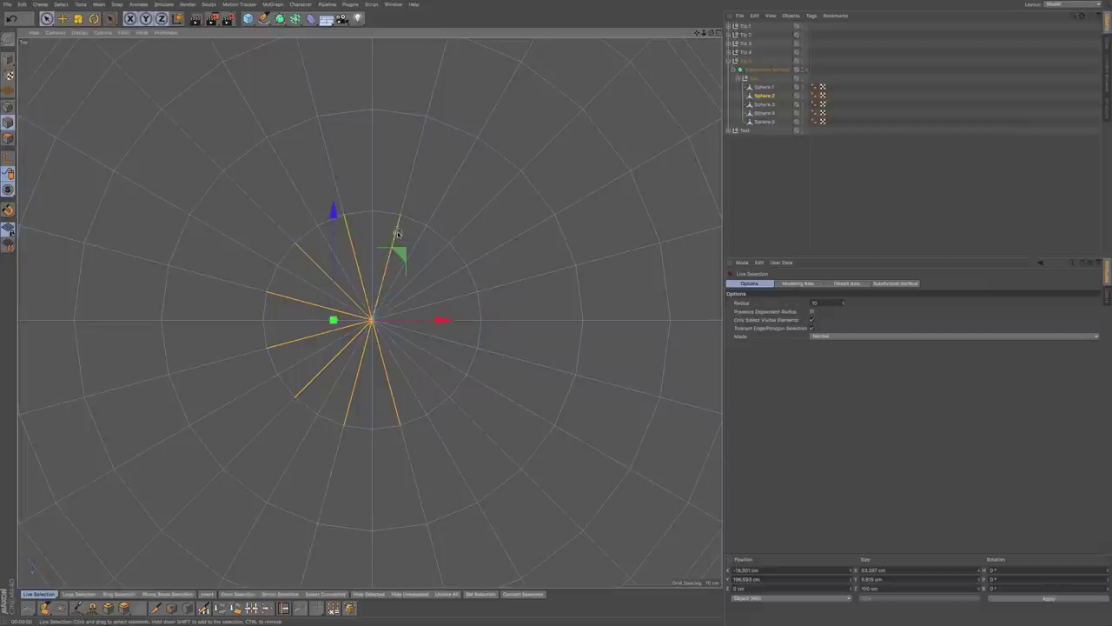
shift+click(435, 256)
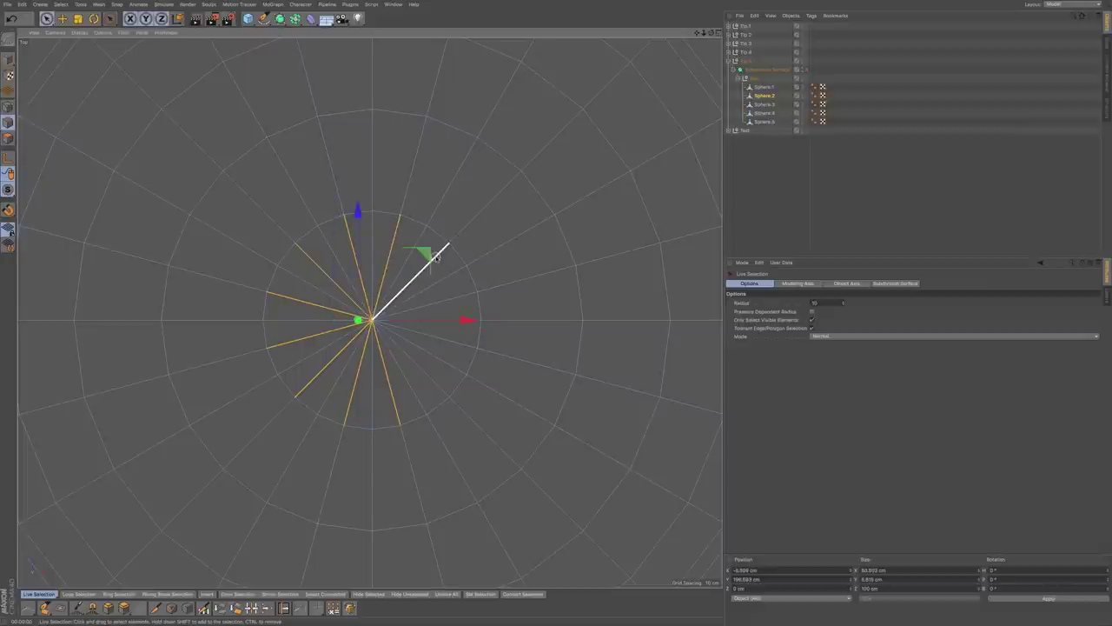
shift+click(459, 298)
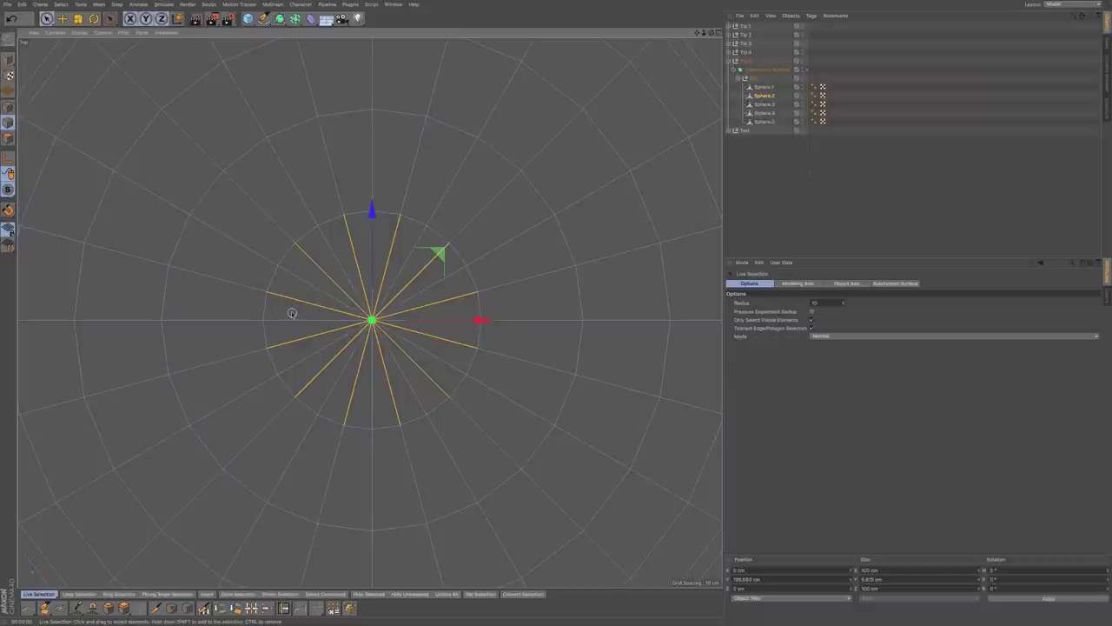
- Dissolve the twelve selected alternate edges at the pole of Sphere.2, leaving one of the remaining radial edges selected
right_click(292, 313)
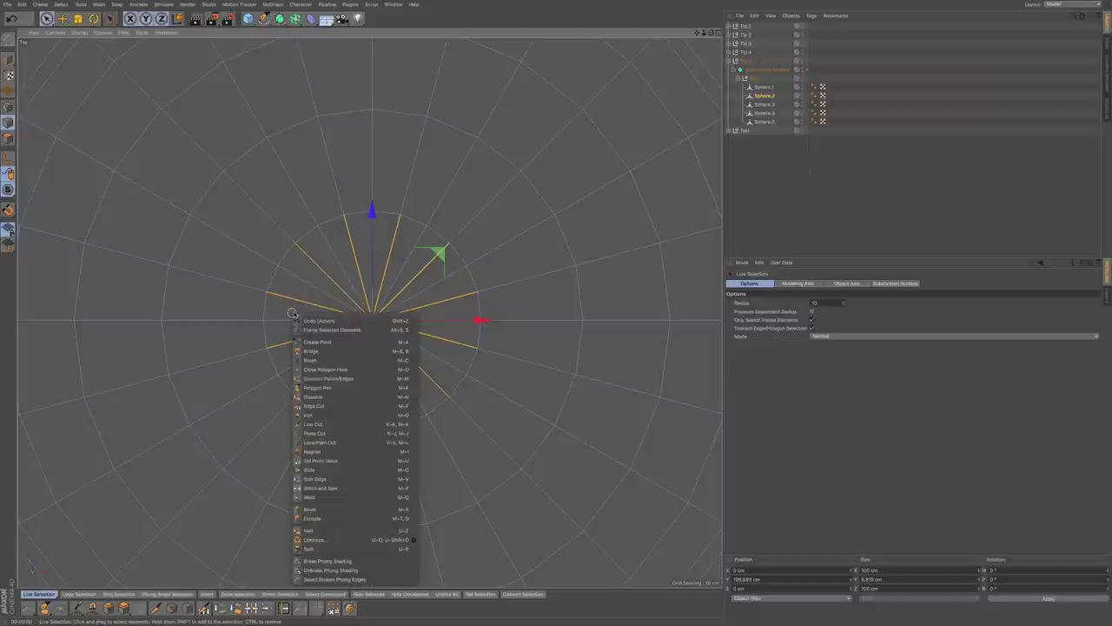
click(319, 396)
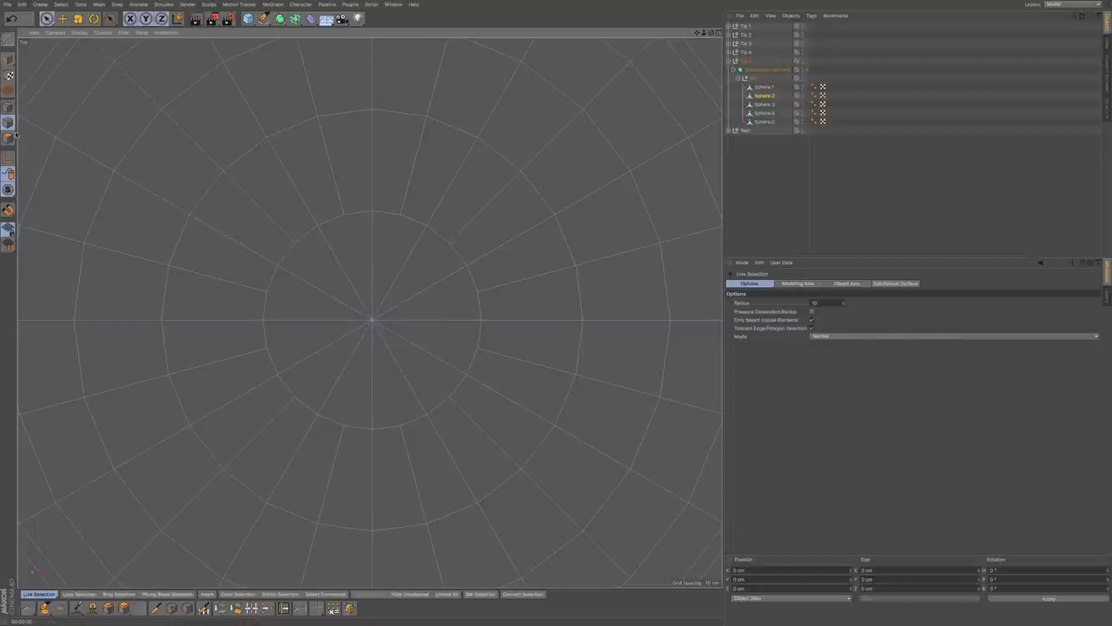
click(304, 404)
click(289, 390)
click(302, 362)
click(339, 379)
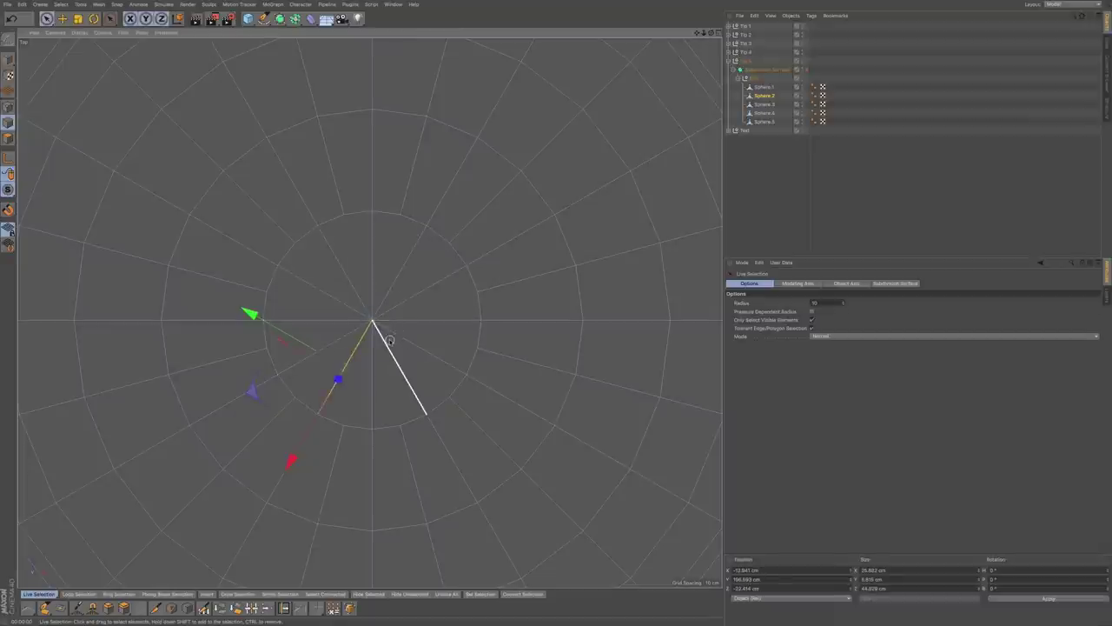
- Turn on the Tip 5 Subdivision Surface and render the Perspective view to inspect the shading at Sphere.2's pole
key(F1)
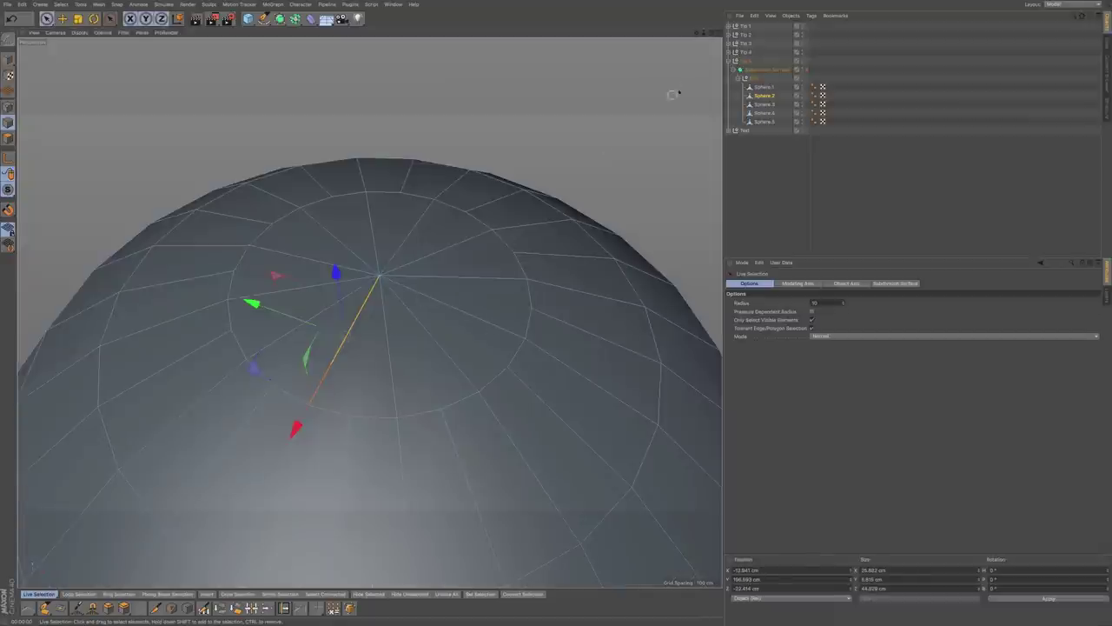
click(806, 69)
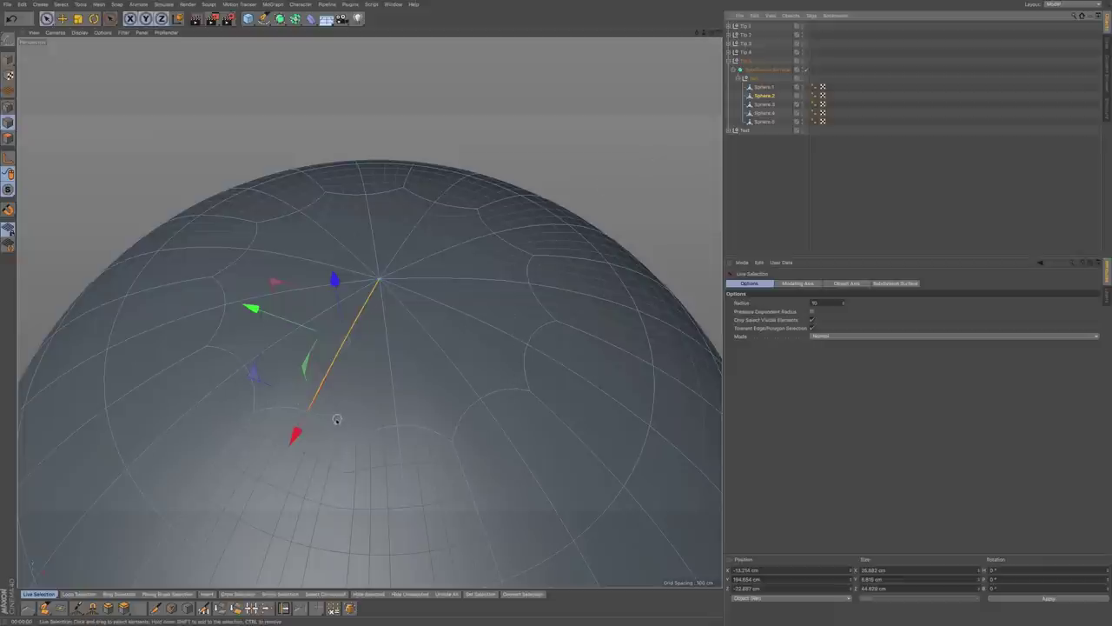
key(ctrl+r)
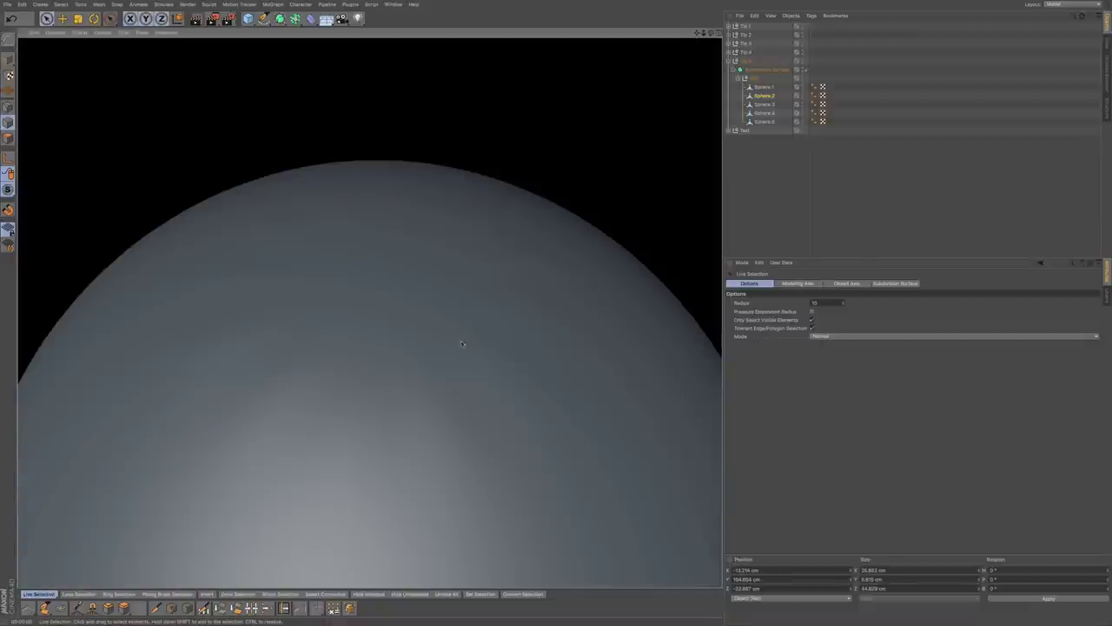
click(644, 179)
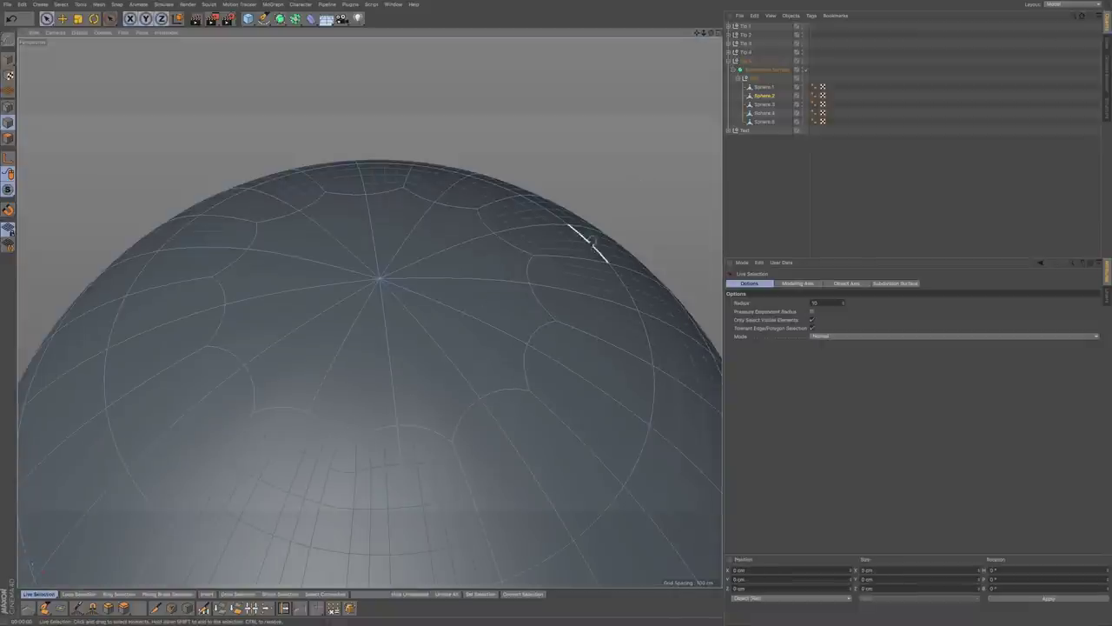
- Turn off the Tip 5 Subdivision Surface and select the neighbouring Sphere.3 object
alt+right_drag(492, 296, 412, 323)
alt+middle_drag(452, 305, 409, 313)
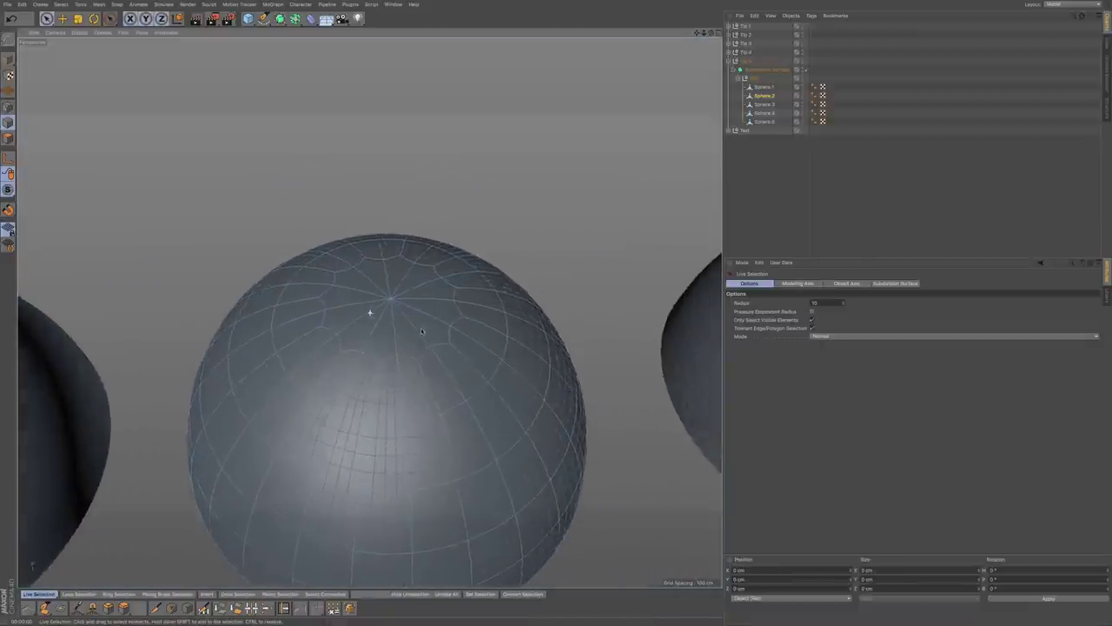
alt+drag(370, 313, 249, 343)
alt+middle_drag(492, 329, 330, 351)
alt+middle_drag(486, 321, 372, 337)
scroll(414, 339, up, 5)
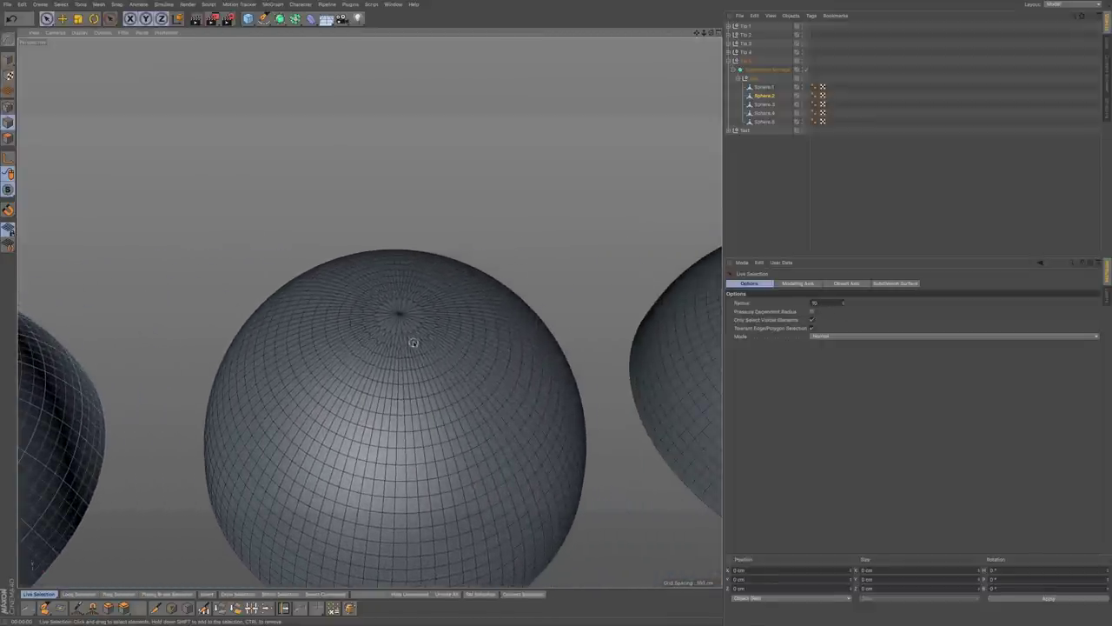
alt+right_drag(492, 336, 513, 334)
alt+middle_drag(478, 337, 430, 333)
alt+right_drag(411, 328, 437, 335)
scroll(408, 324, up, 1)
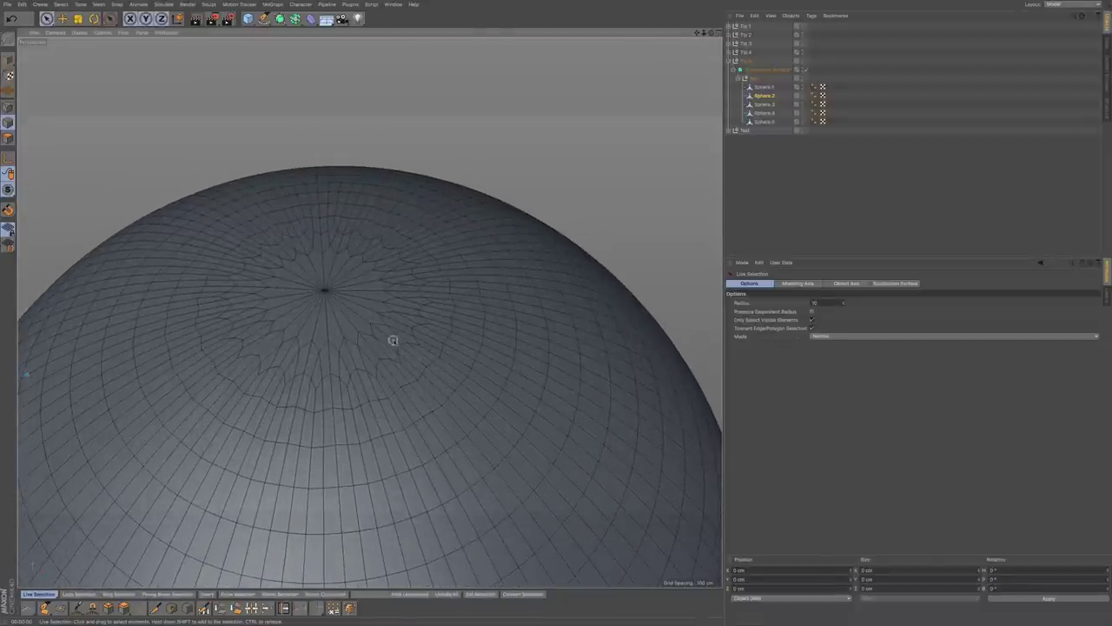
click(807, 71)
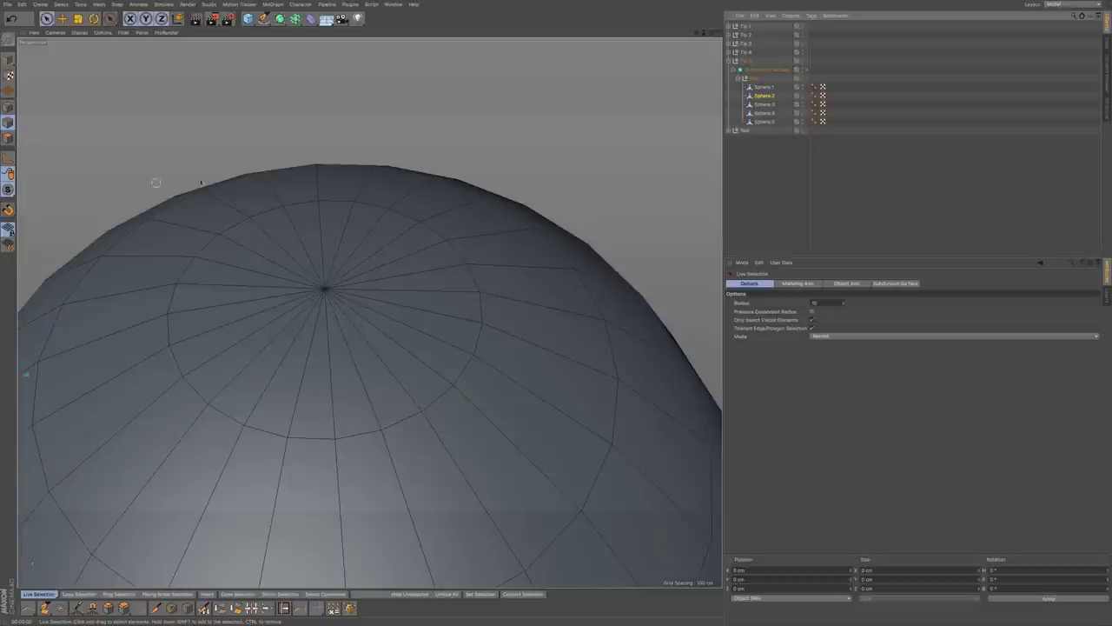
click(766, 105)
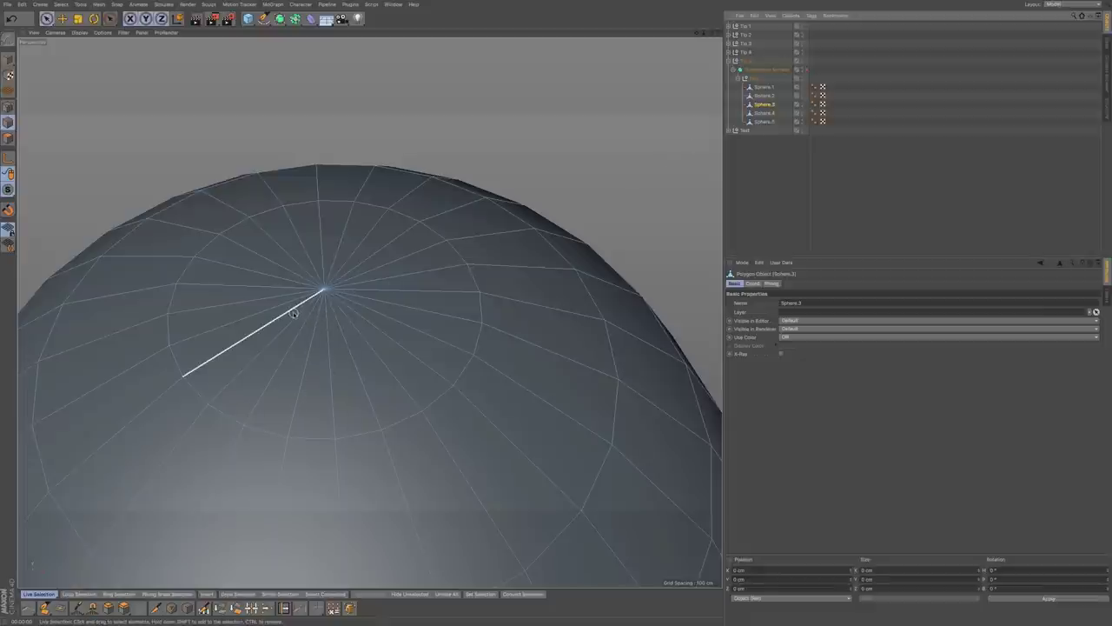
- In the Top view, select all radial edges within the innermost ring of Sphere.3 and dissolve them into a single cap polygon
key(F2)
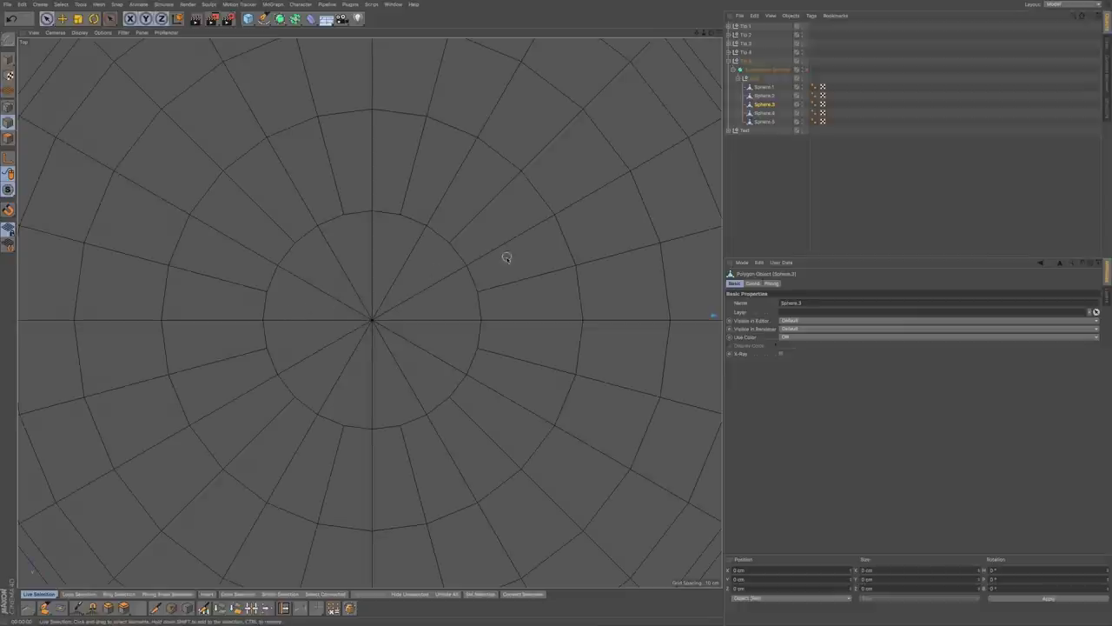
alt+middle_drag(507, 257, 239, 250)
scroll(478, 255, down, 3)
alt+middle_drag(490, 253, 262, 266)
scroll(405, 275, up, 3)
alt+middle_drag(498, 276, 450, 240)
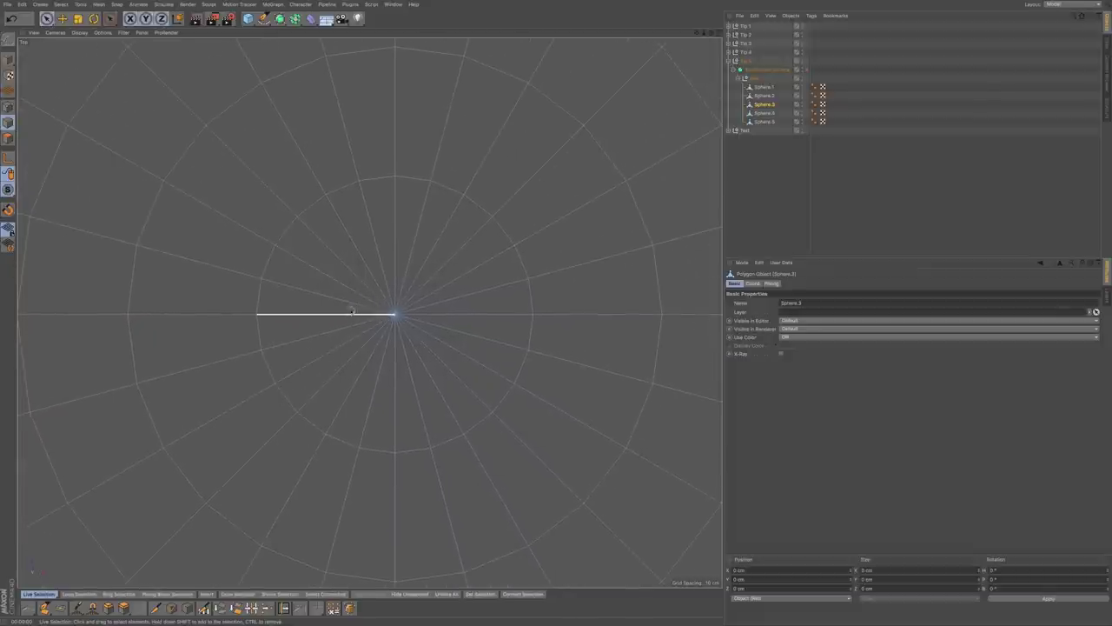
mouse_move(365, 270)
mouse_down()
mouse_move(370, 356)
mouse_move(422, 325)
mouse_move(398, 284)
mouse_move(374, 306)
mouse_up()
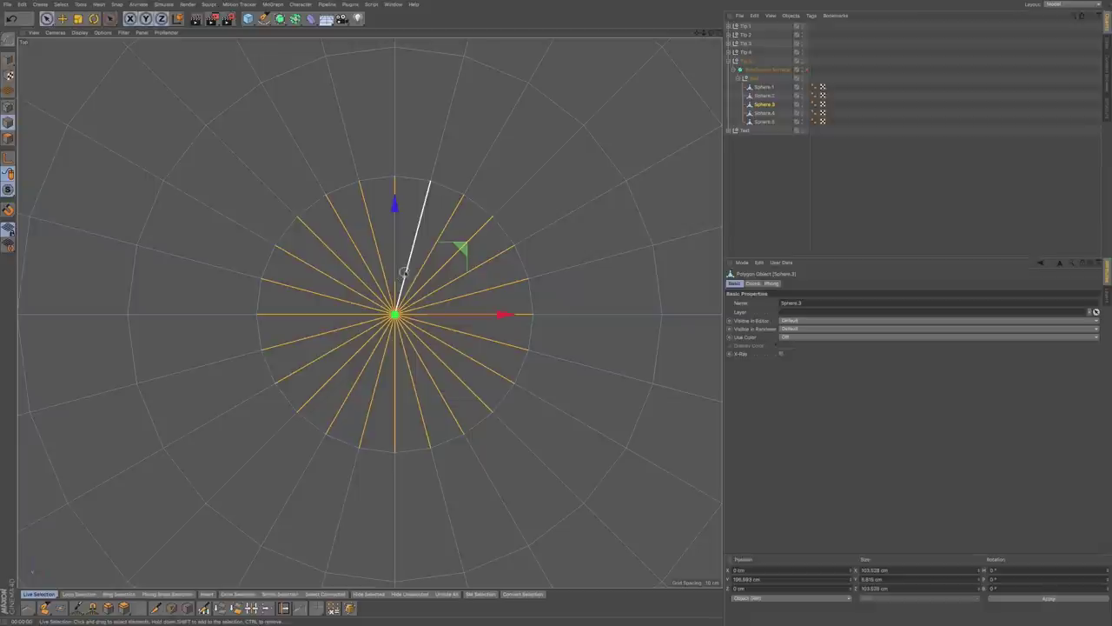
right_click(419, 265)
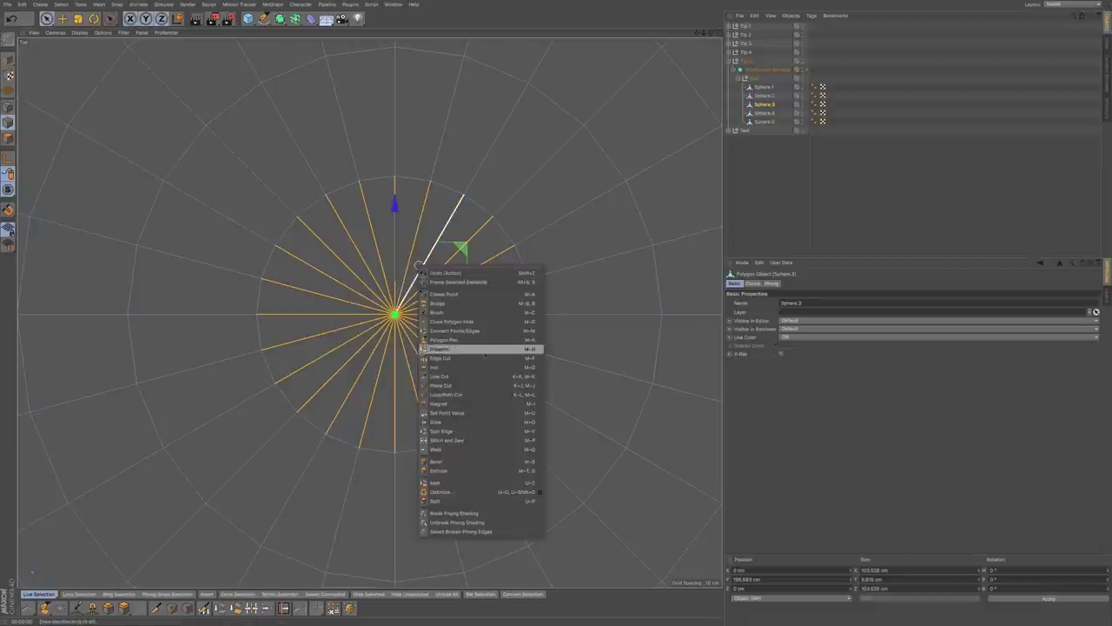
click(467, 349)
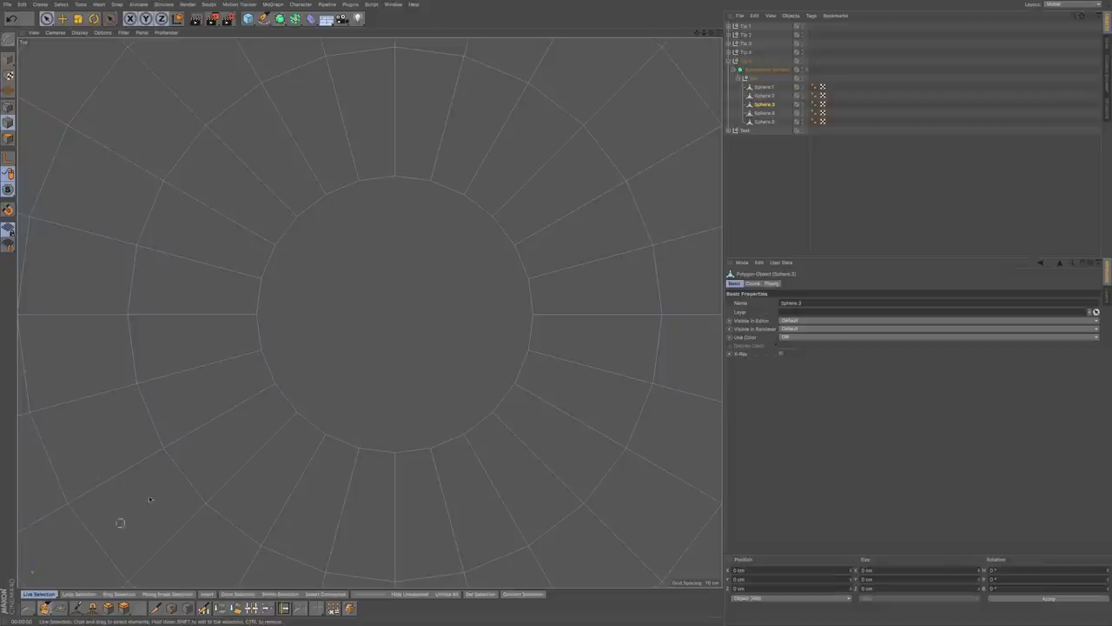
- Use Line Cut to split Sphere.3's round cap with one vertical and one horizontal cut through its centre, joining opposite ring points
key(k)
key(k)
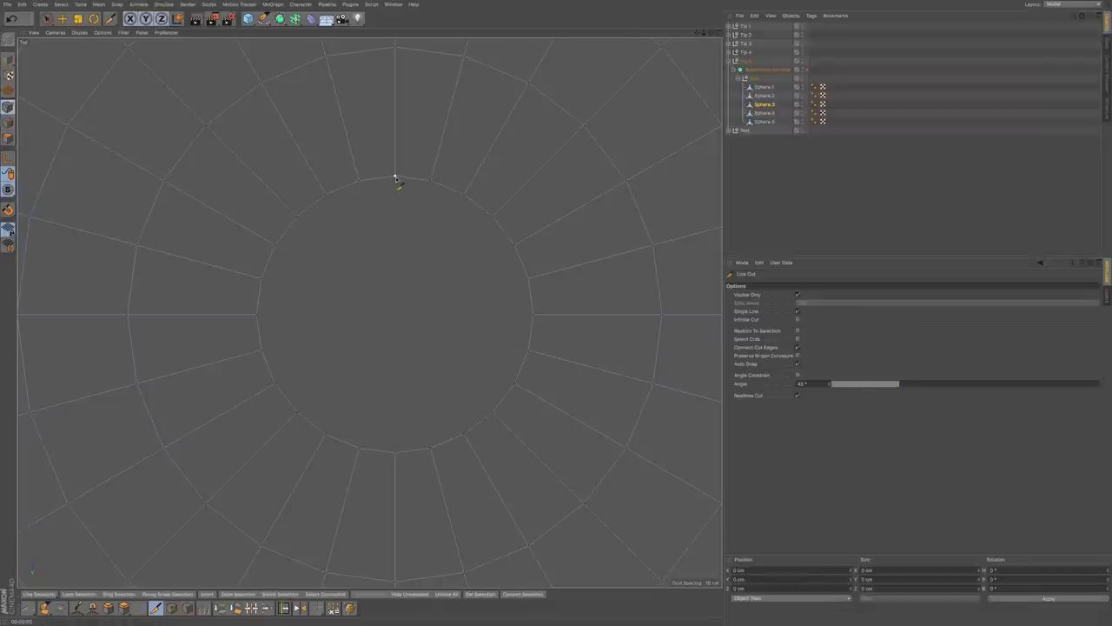
drag(395, 178, 395, 454)
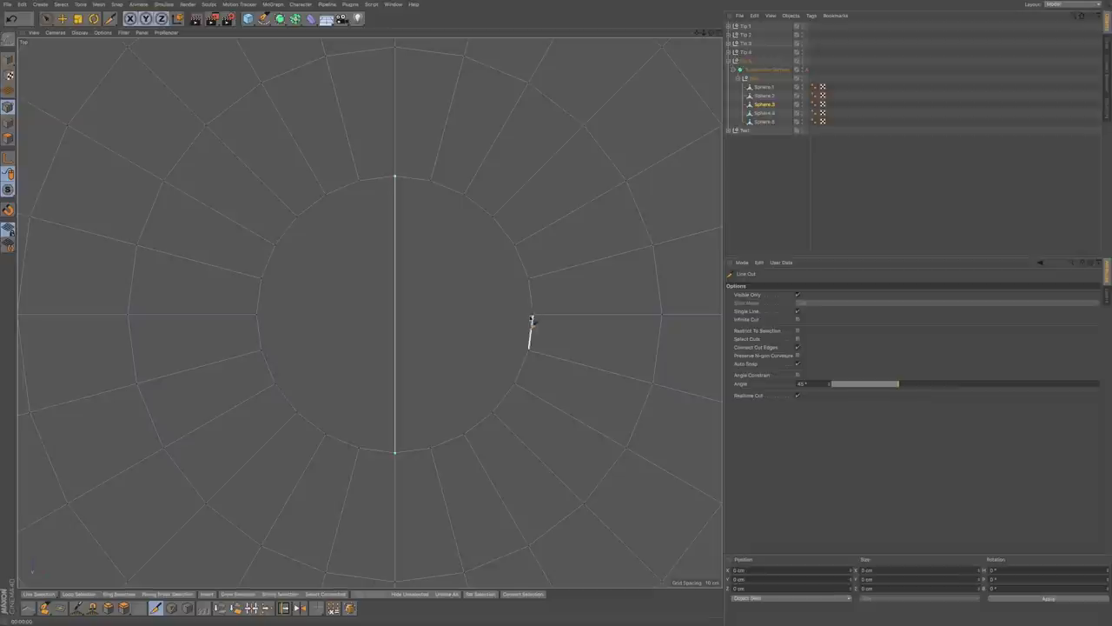
drag(533, 314, 258, 316)
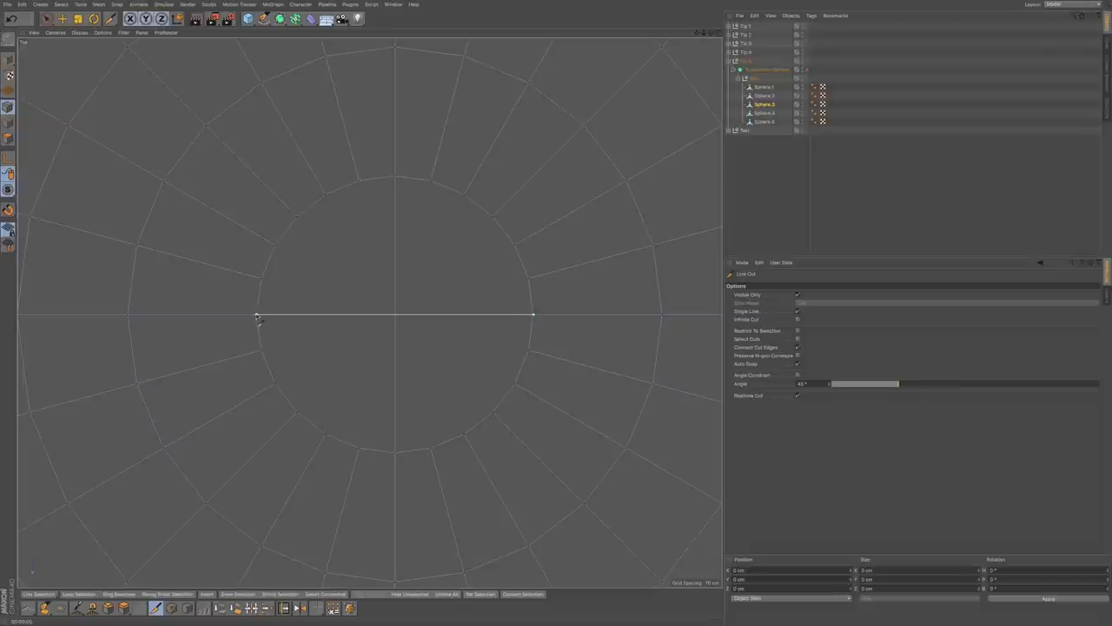
- Add six more vertical line cuts across the cap, three on each side of the central one, joining opposite ring points
drag(358, 181, 359, 451)
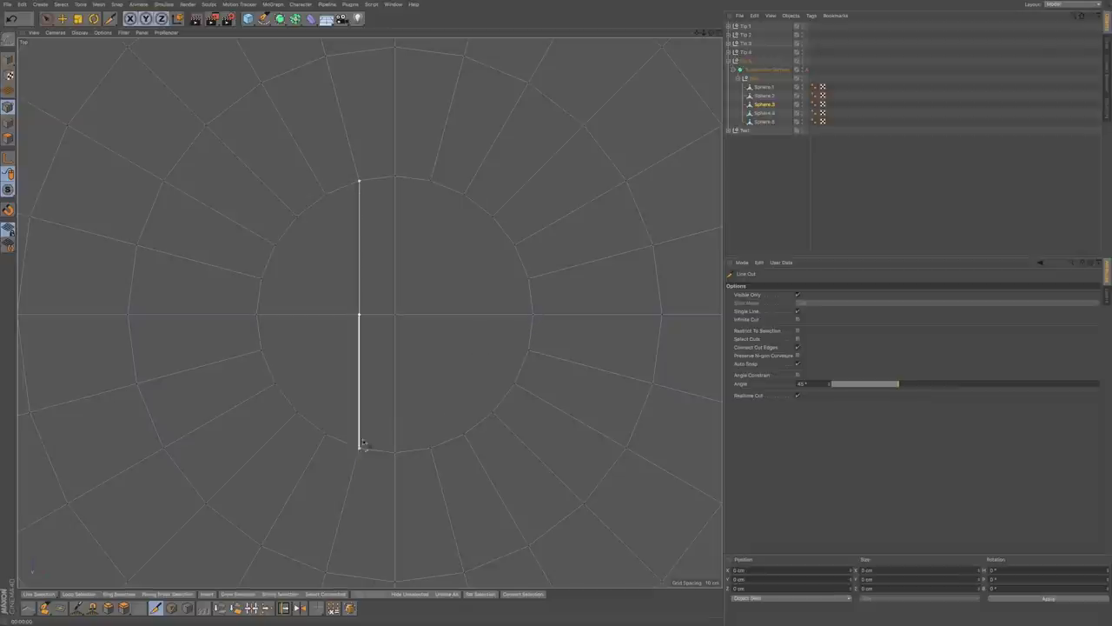
drag(431, 180, 430, 448)
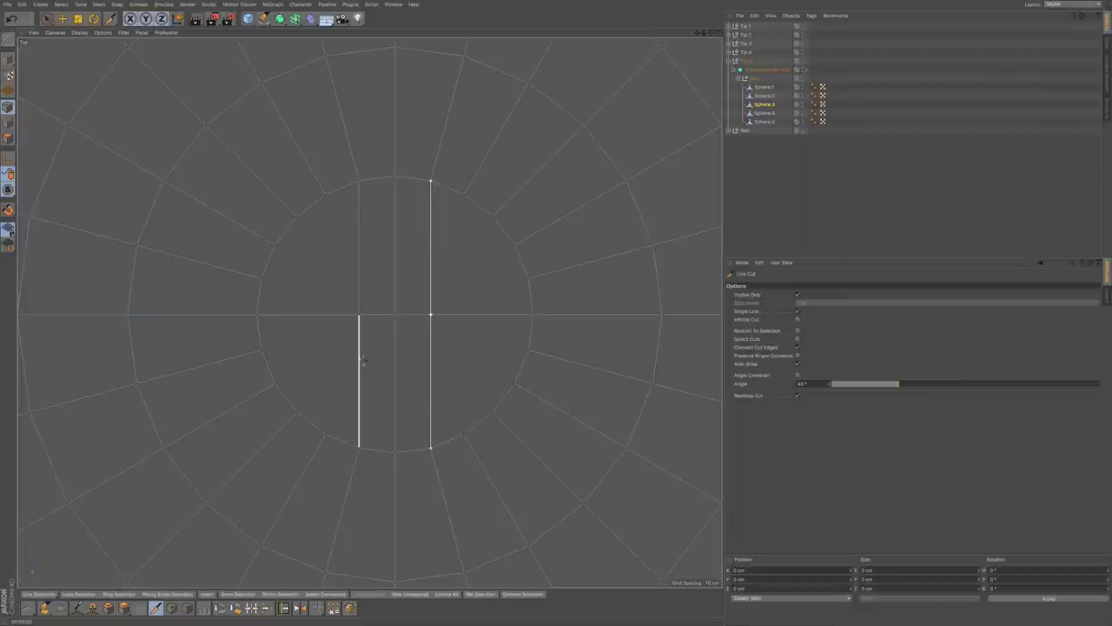
drag(467, 265, 464, 442)
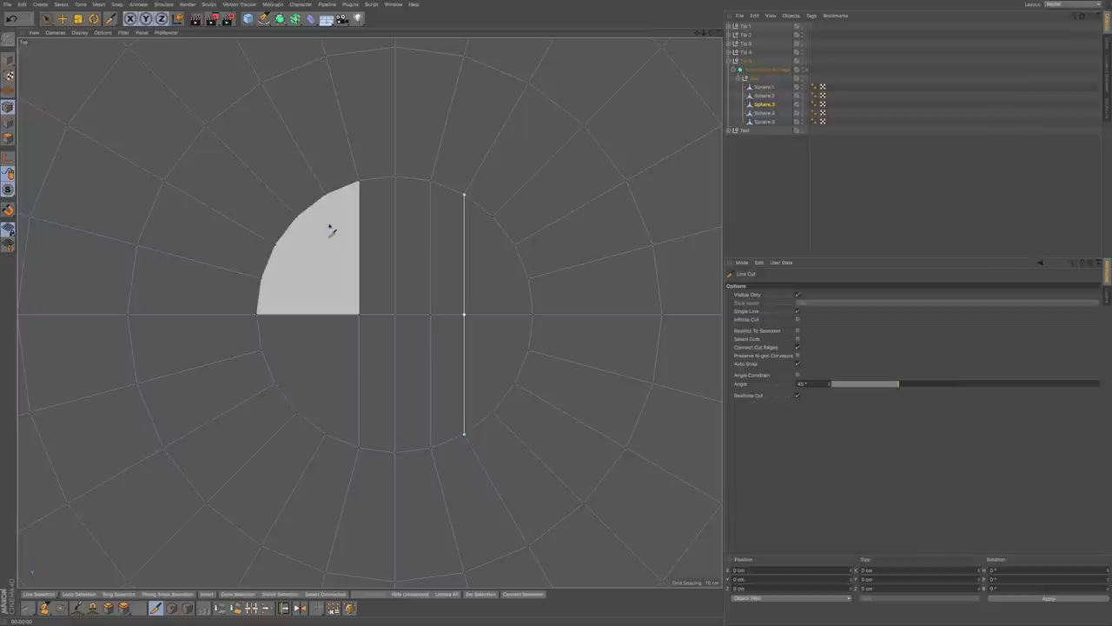
drag(325, 194, 325, 433)
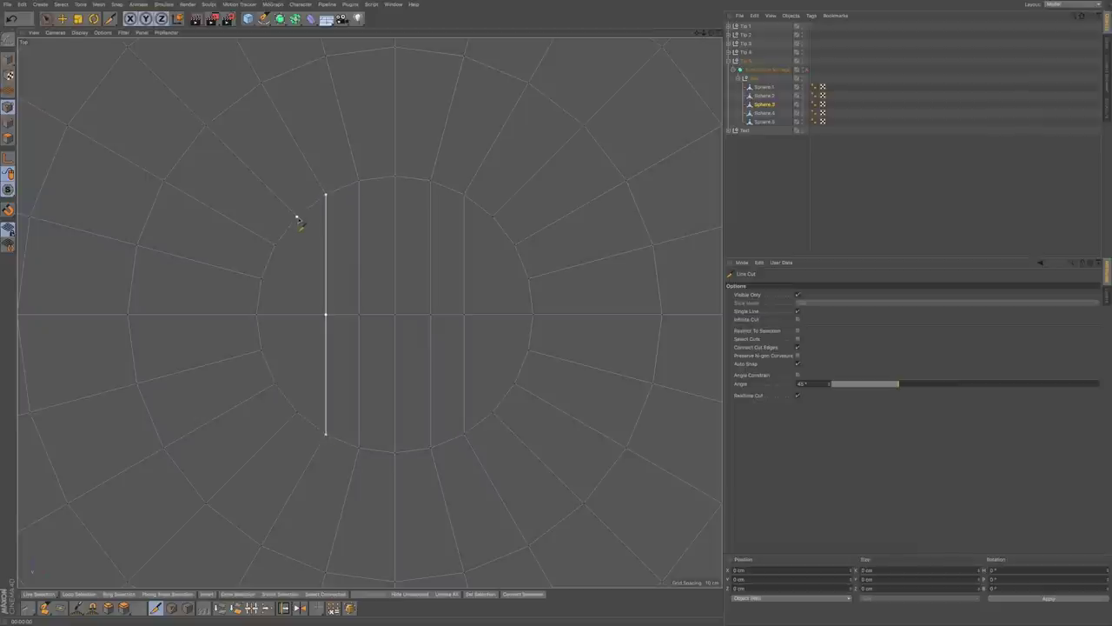
drag(297, 217, 297, 417)
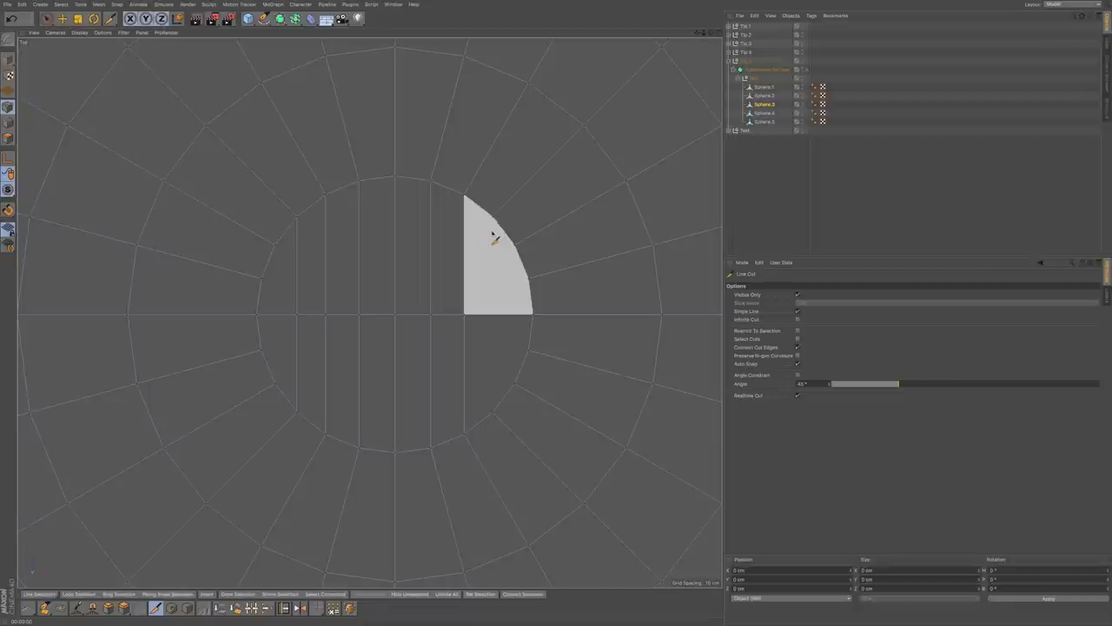
key(ctrl+z)
drag(499, 238, 498, 254)
drag(493, 219, 493, 413)
click(493, 413)
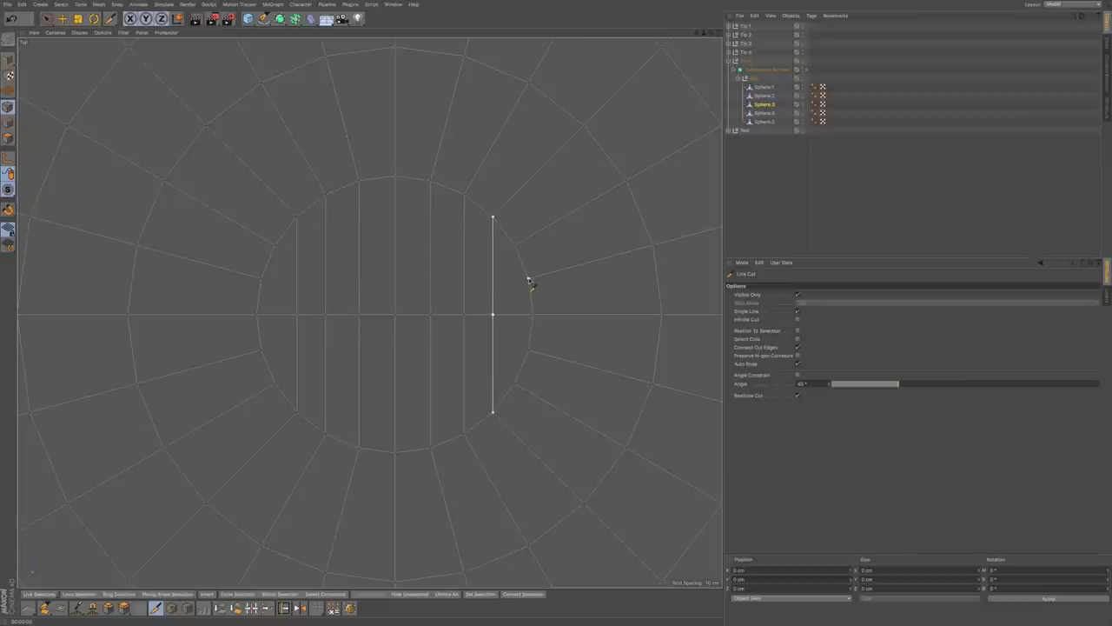
- Add a horizontal line cut above and below the cap's central one, and return to Live Selection in the Perspective view
drag(511, 280, 262, 280)
drag(516, 381, 263, 351)
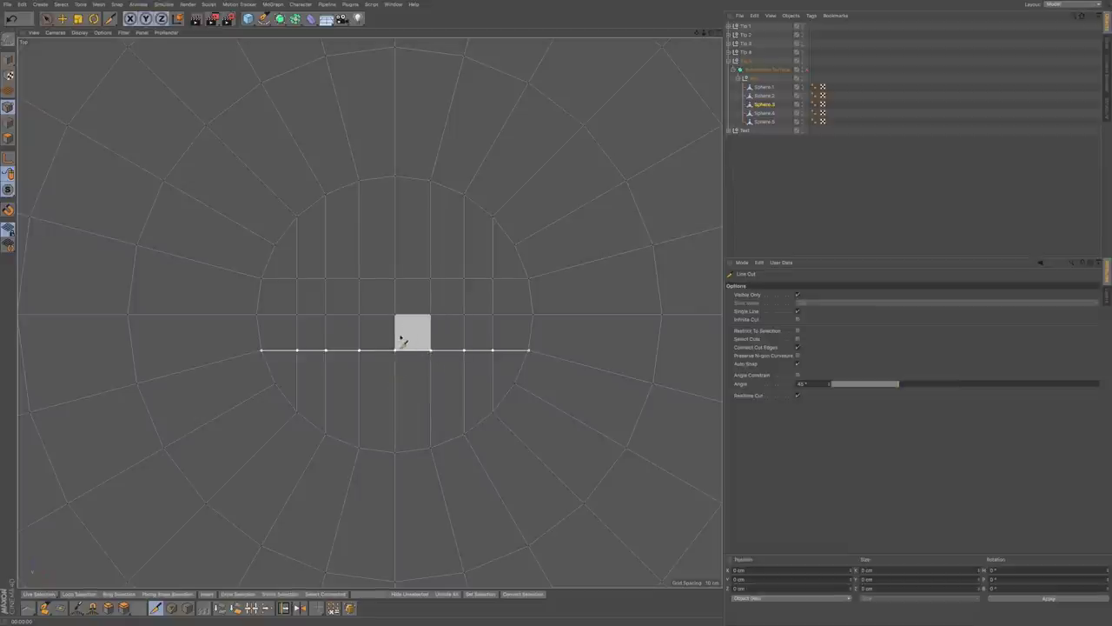
key(F1)
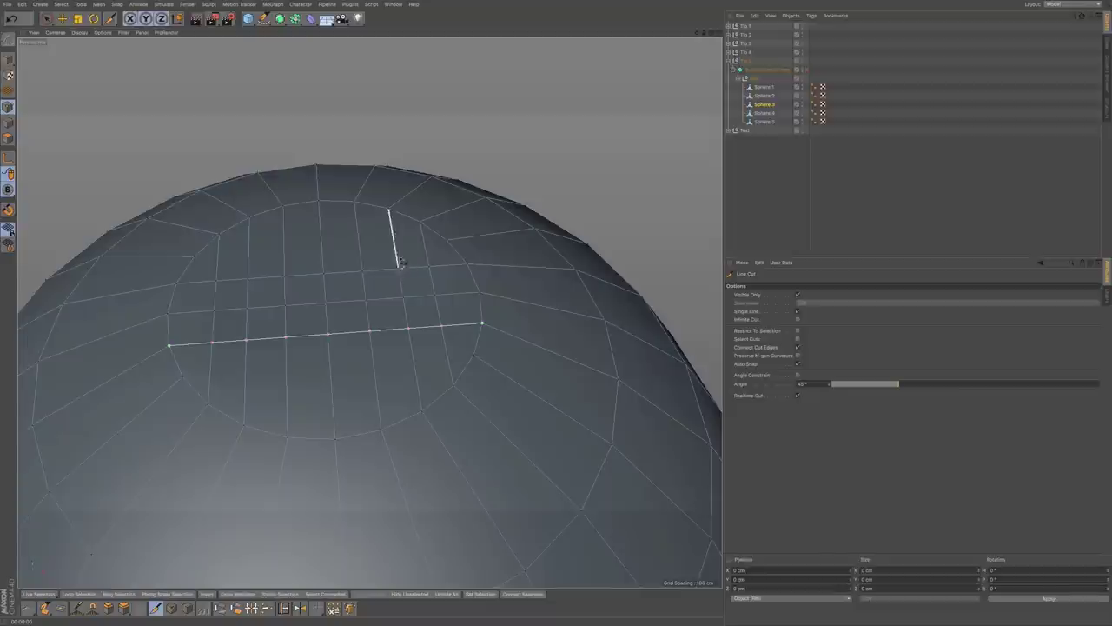
click(46, 18)
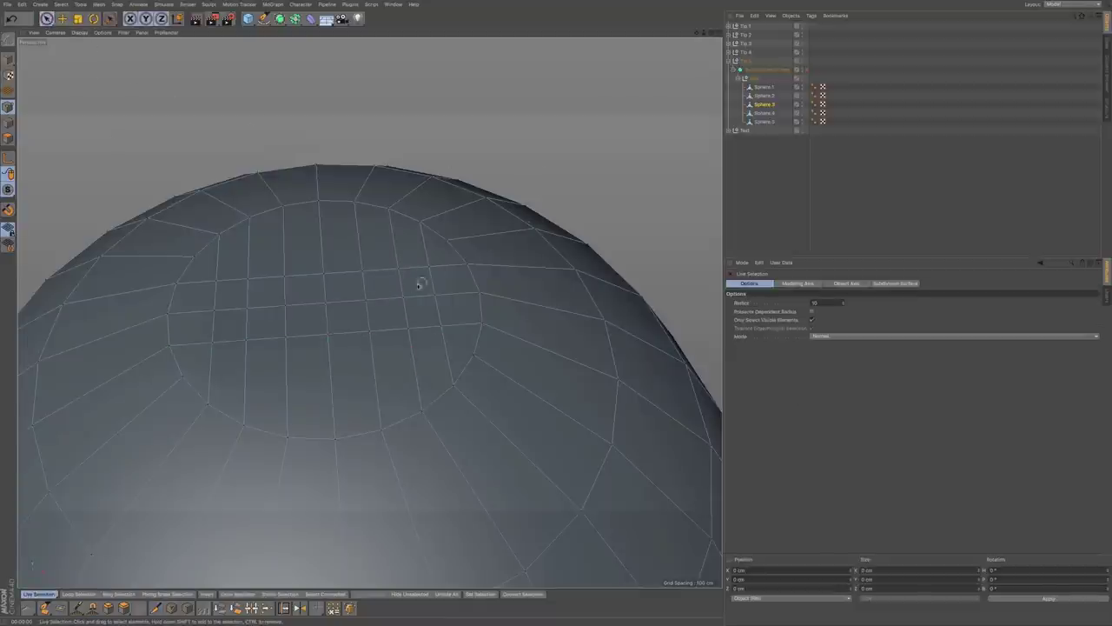
- Render the Perspective view from several angles to inspect the shading of Sphere.3's grid-cut cap without subdivision
alt+right_drag(387, 310, 350, 338)
alt+drag(351, 337, 352, 328)
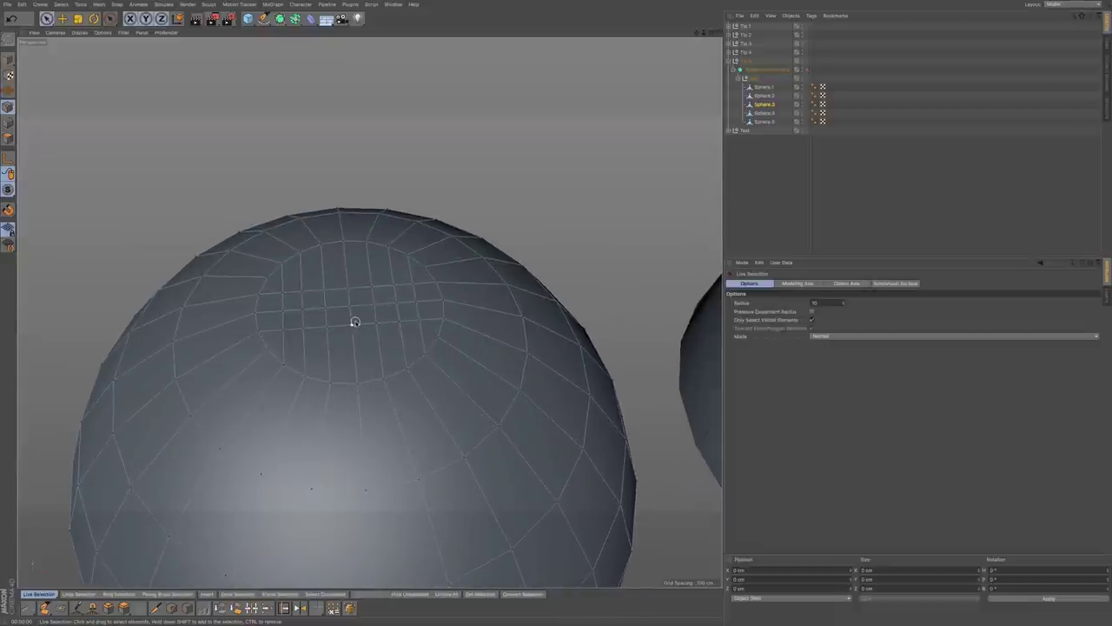
key(ctrl+r)
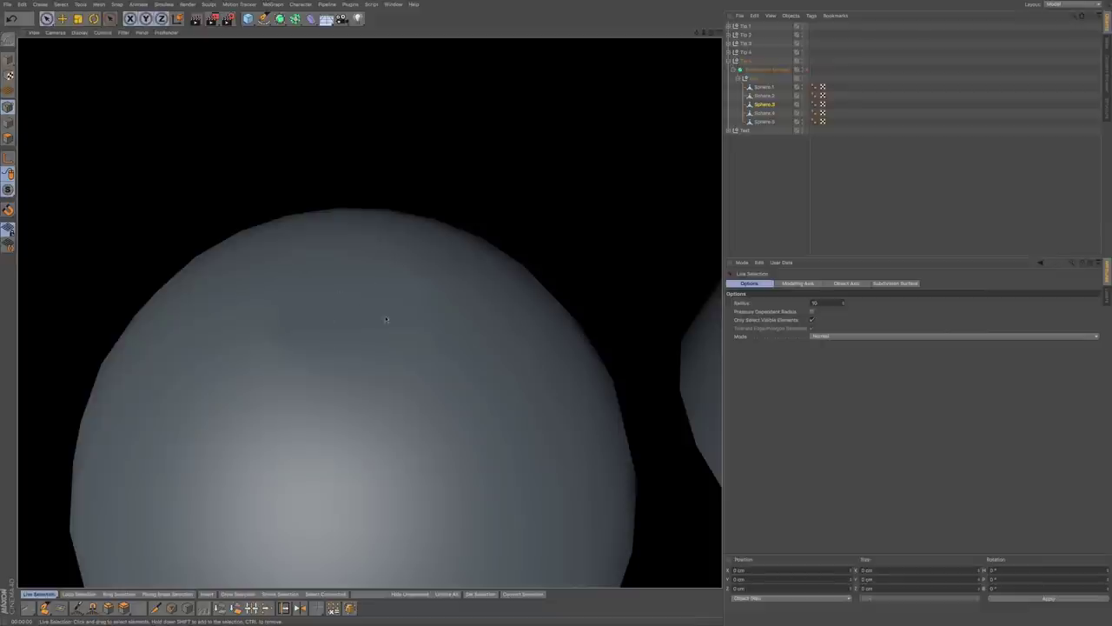
mouse_move(416, 325)
alt+mouse_down()
mouse_move(443, 327)
mouse_move(428, 323)
alt+mouse_up()
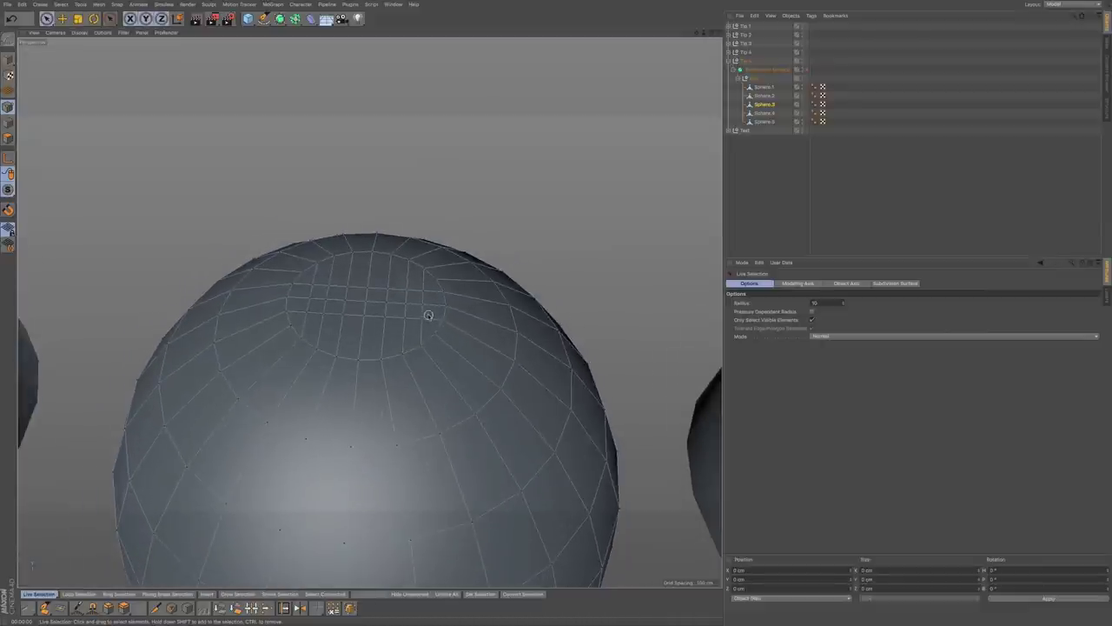
key(ctrl+r)
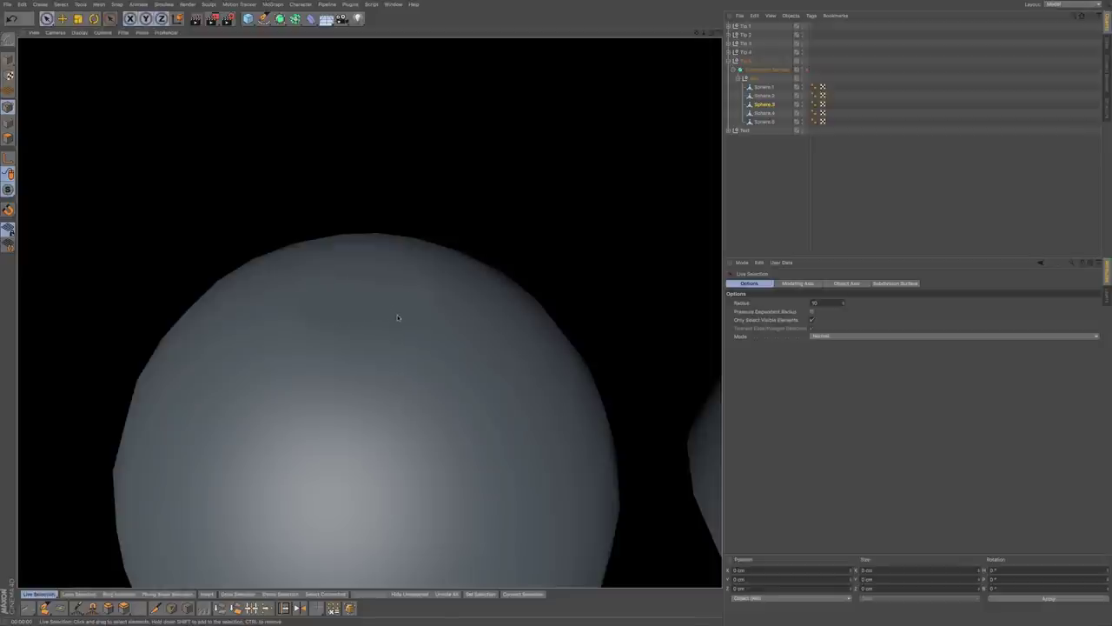
mouse_move(383, 332)
alt+mouse_down()
mouse_move(377, 310)
mouse_move(392, 324)
alt+mouse_up()
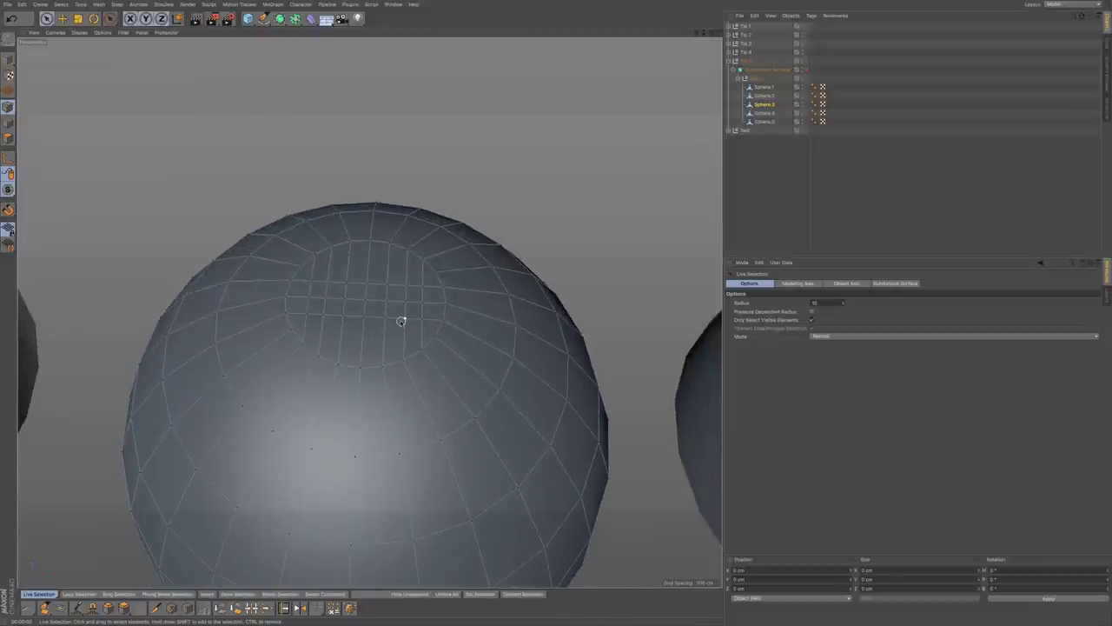
key(ctrl+r)
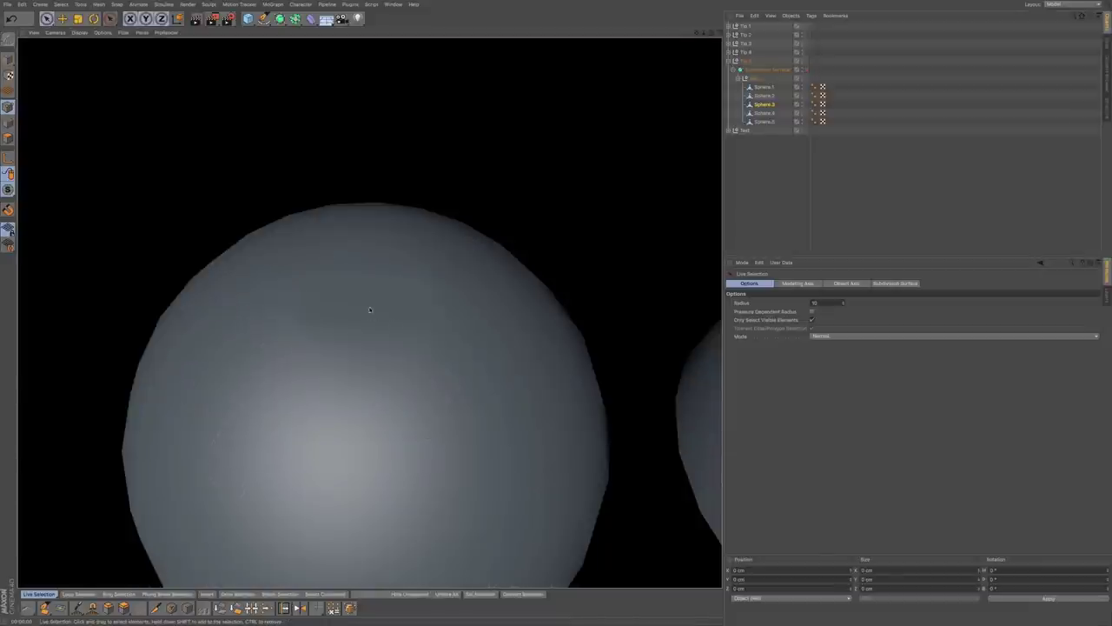
- Select the untouched Sphere.4 beside Sphere.3 and centre its pole in the Top view
alt+drag(522, 231, 528, 233)
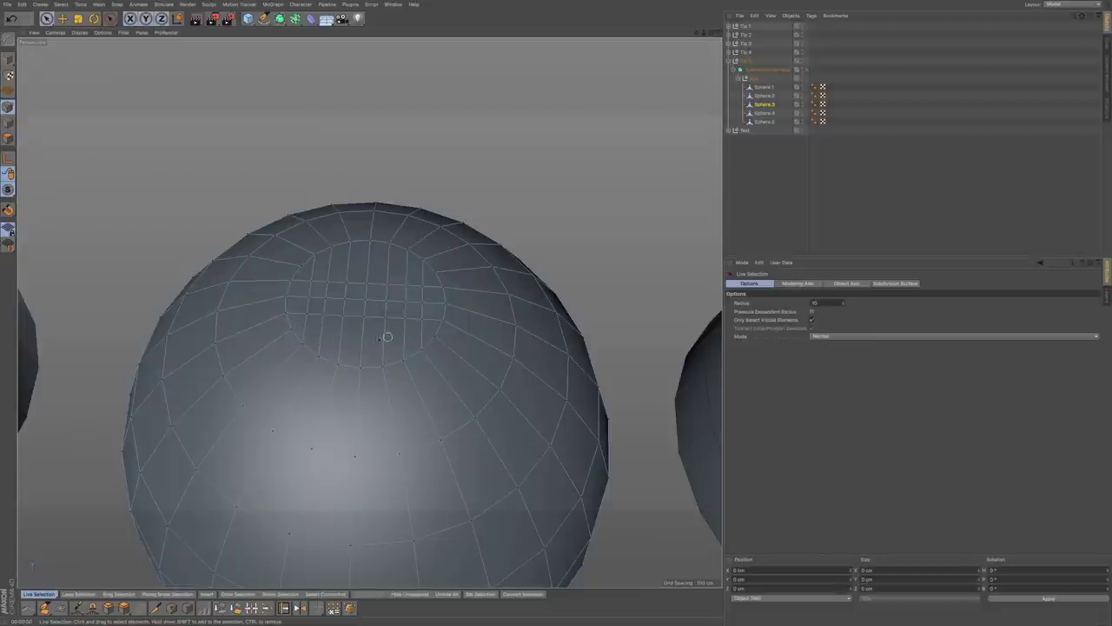
alt+drag(429, 313, 403, 281)
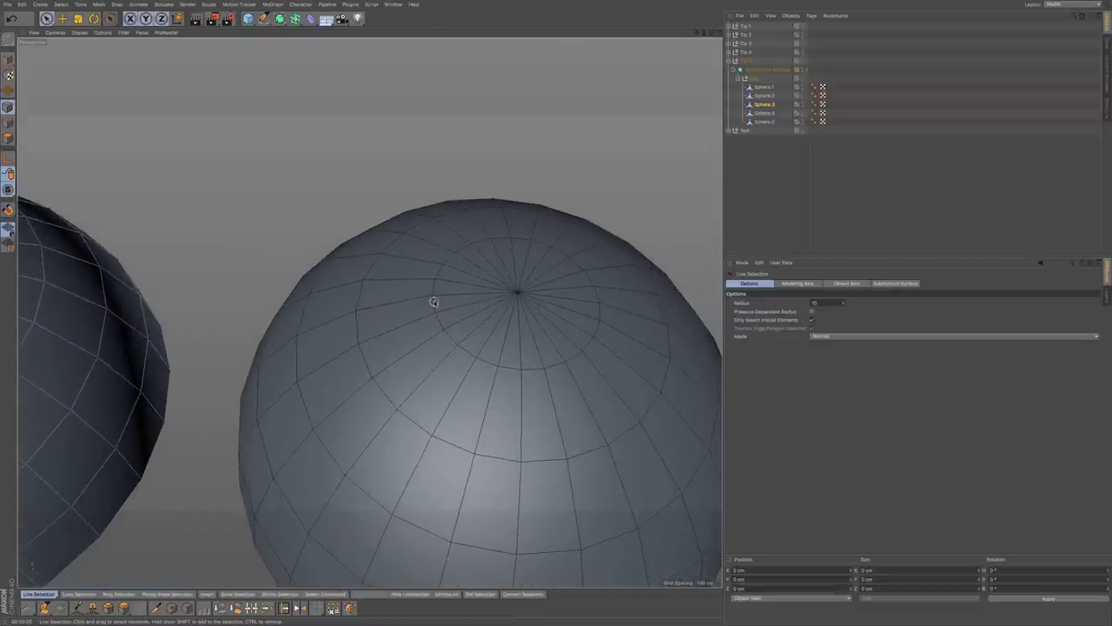
click(578, 252)
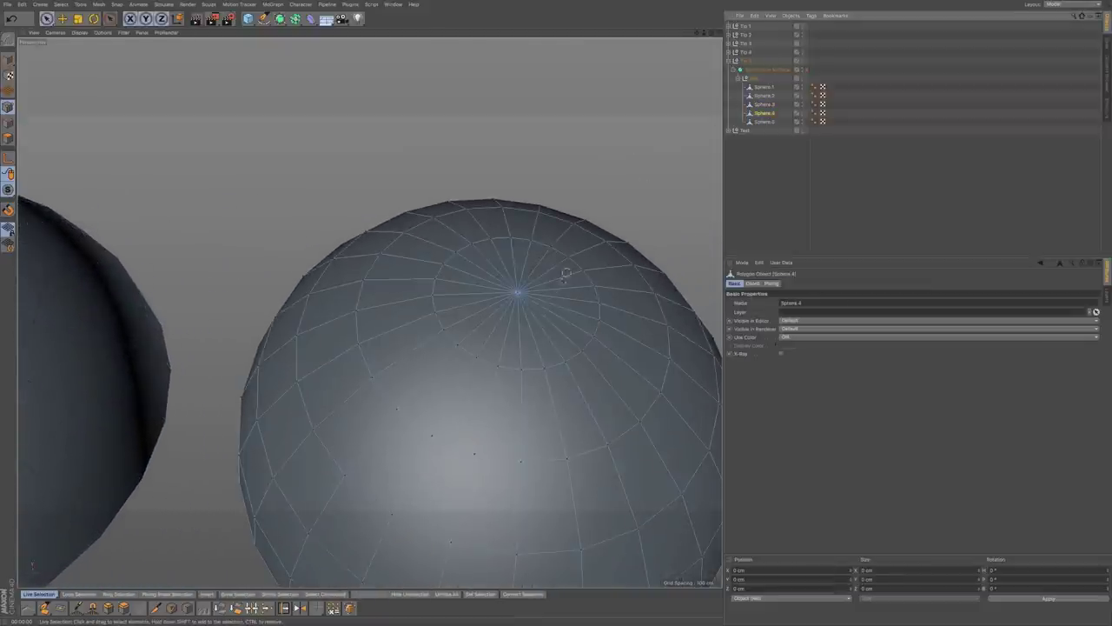
alt+middle_drag(546, 295, 520, 288)
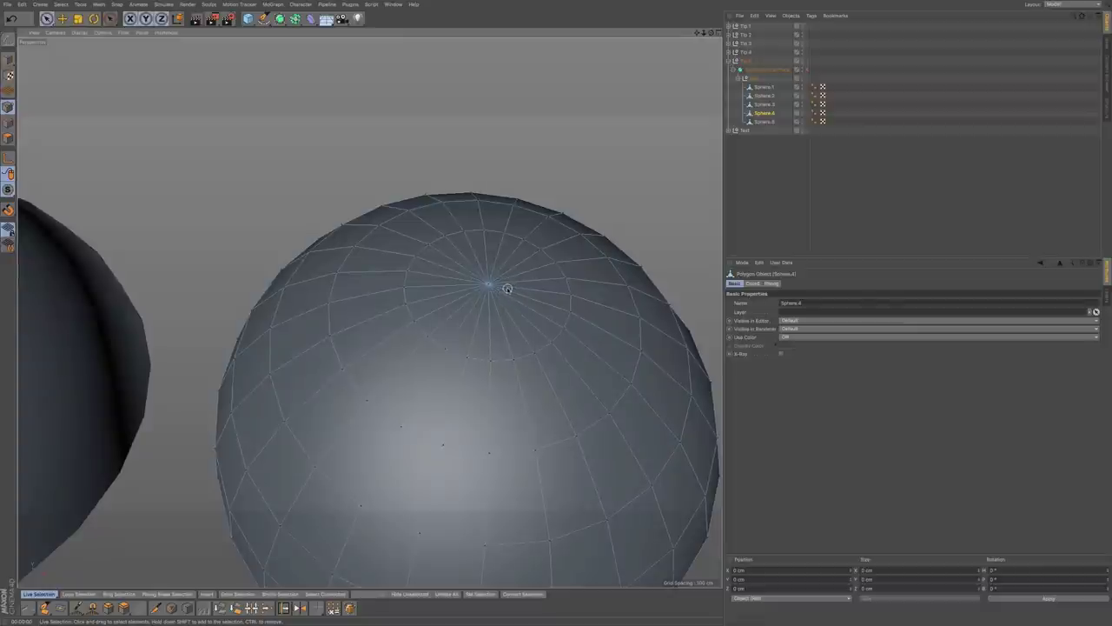
key(F2)
alt+middle_drag(542, 287, 294, 280)
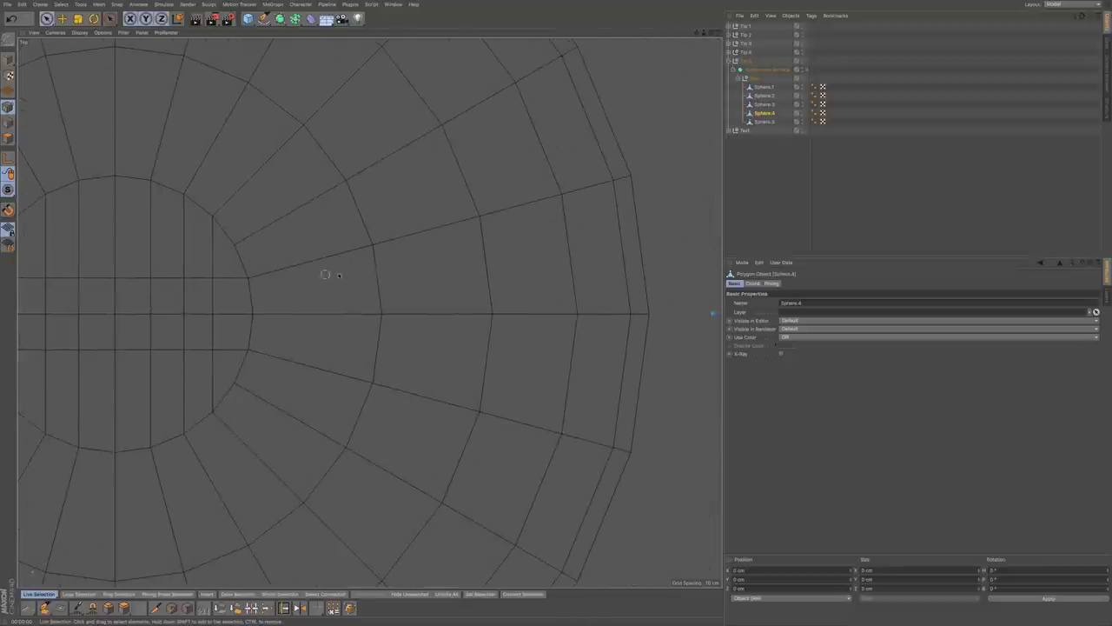
alt+middle_drag(552, 268, 127, 266)
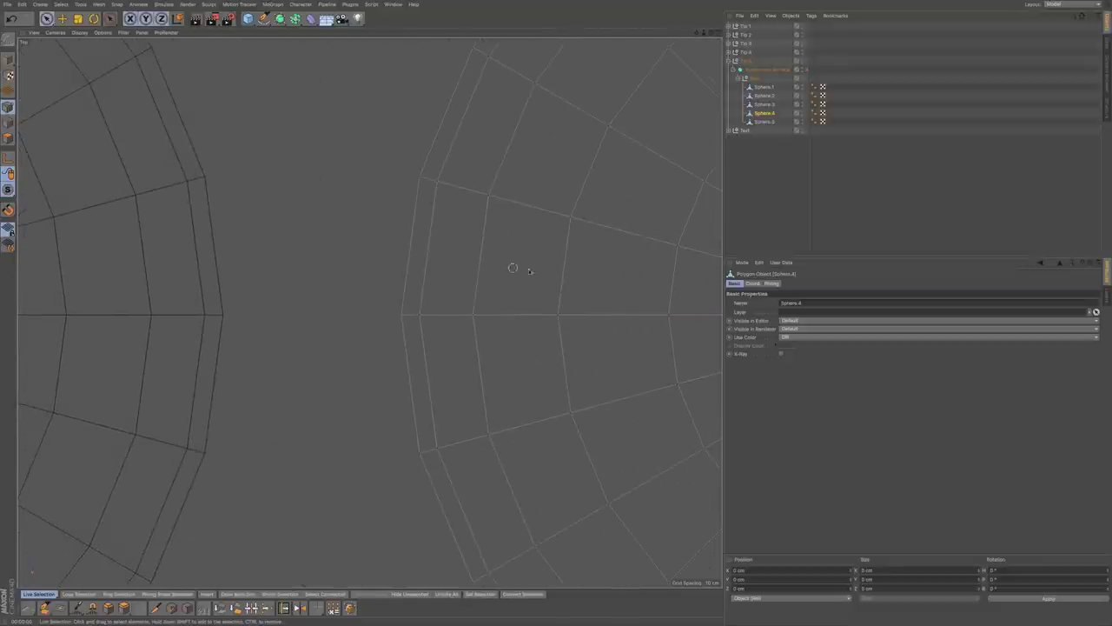
alt+middle_drag(529, 288, 191, 265)
alt+middle_drag(423, 258, 359, 262)
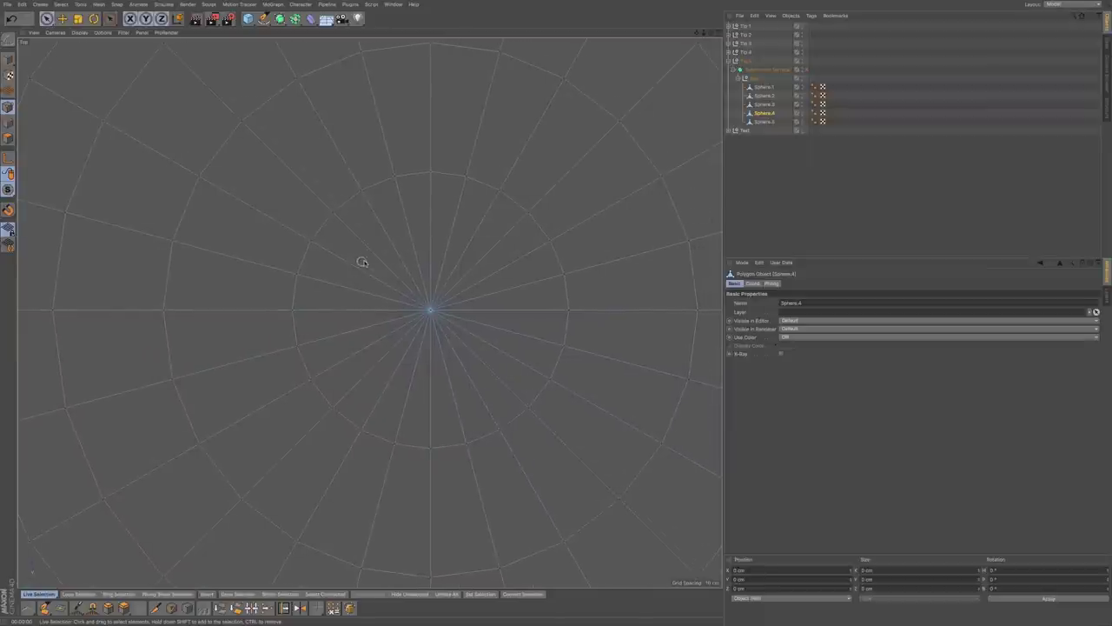
- Use Line Cut to add one vertical cut on each side of Sphere.4's pole, joining opposite points of the innermost ring
key(k)
key(k)
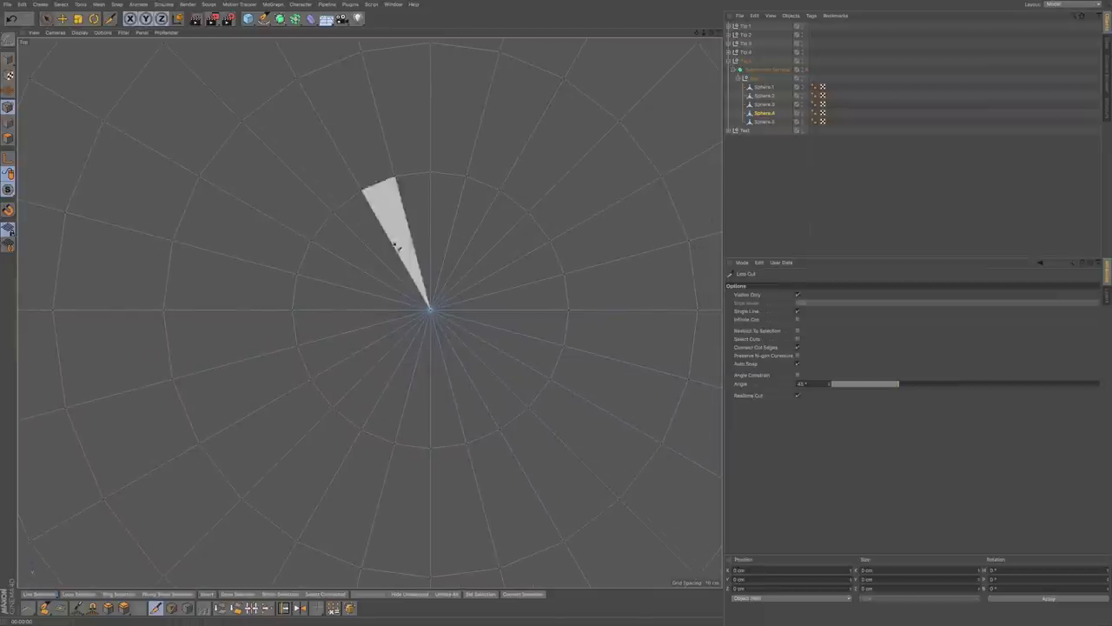
click(394, 443)
click(396, 177)
click(466, 178)
click(467, 444)
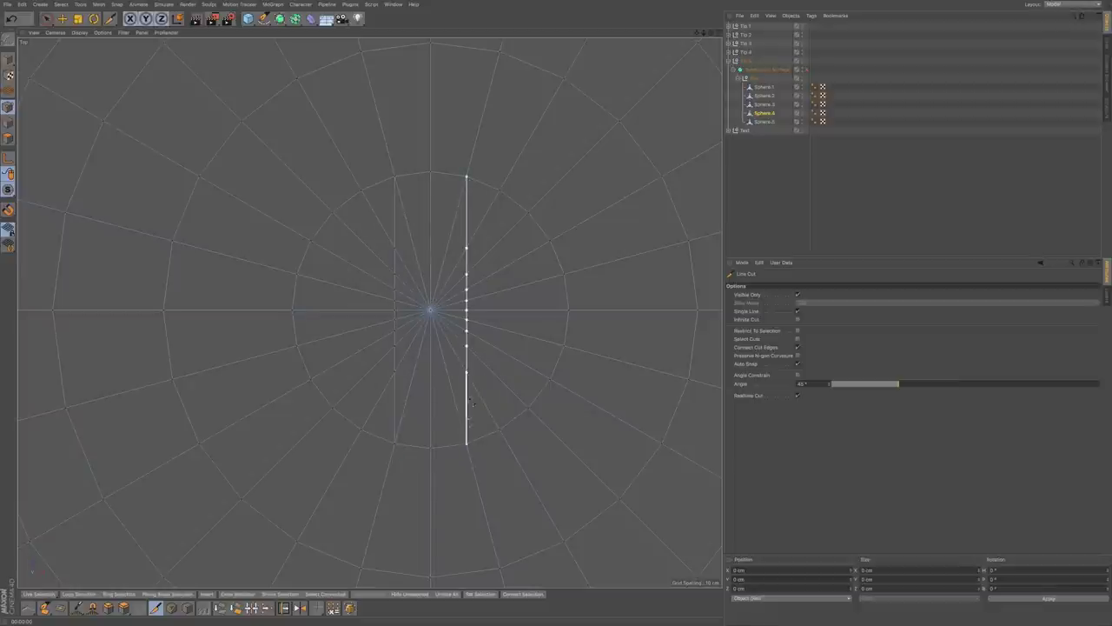
- Add four more vertical line cuts across Sphere.4's cap, two further out on each side, joining opposite ring points
click(499, 190)
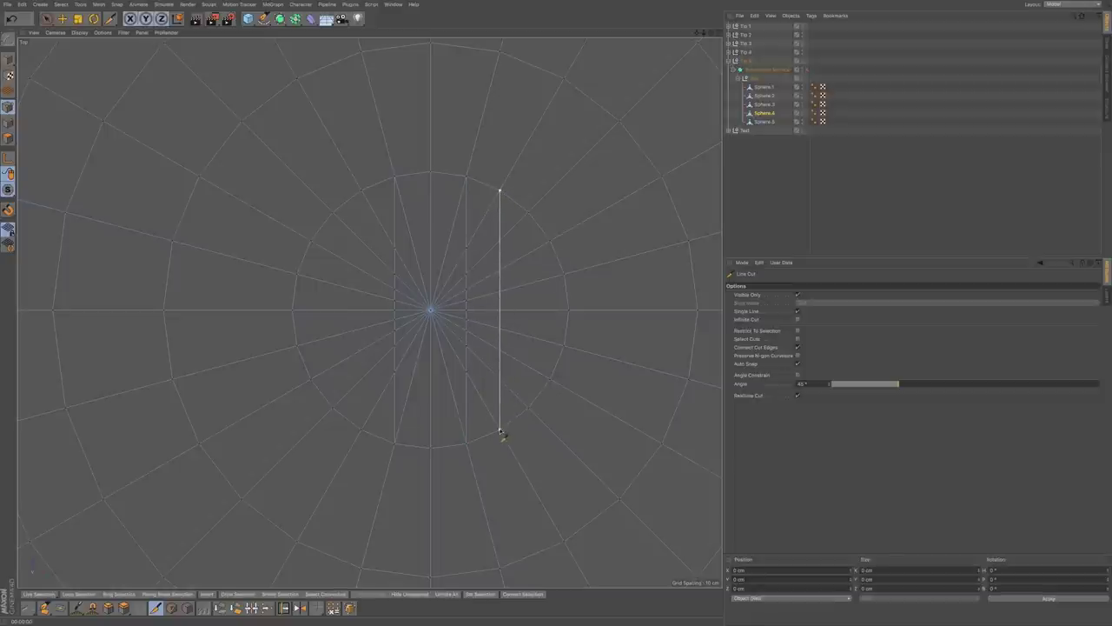
click(499, 429)
click(363, 190)
click(363, 430)
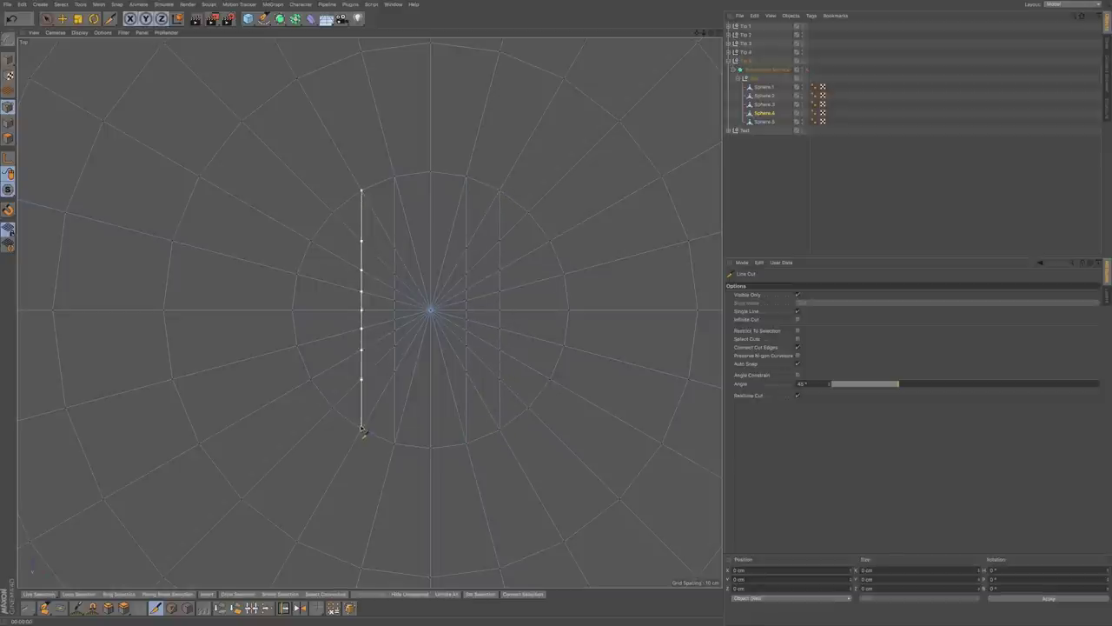
click(333, 211)
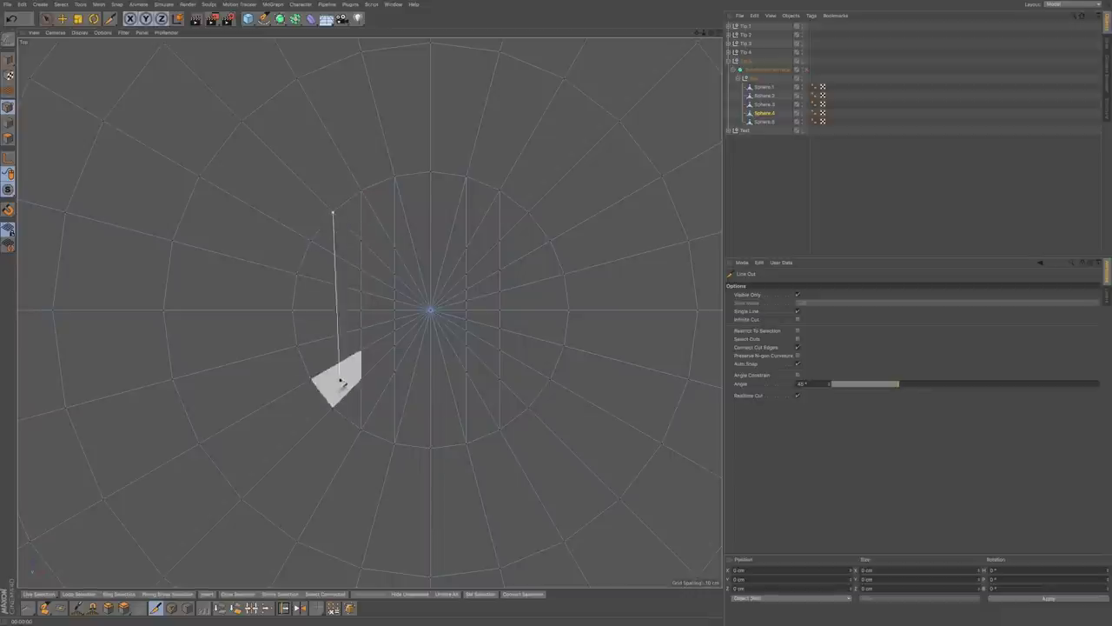
click(333, 409)
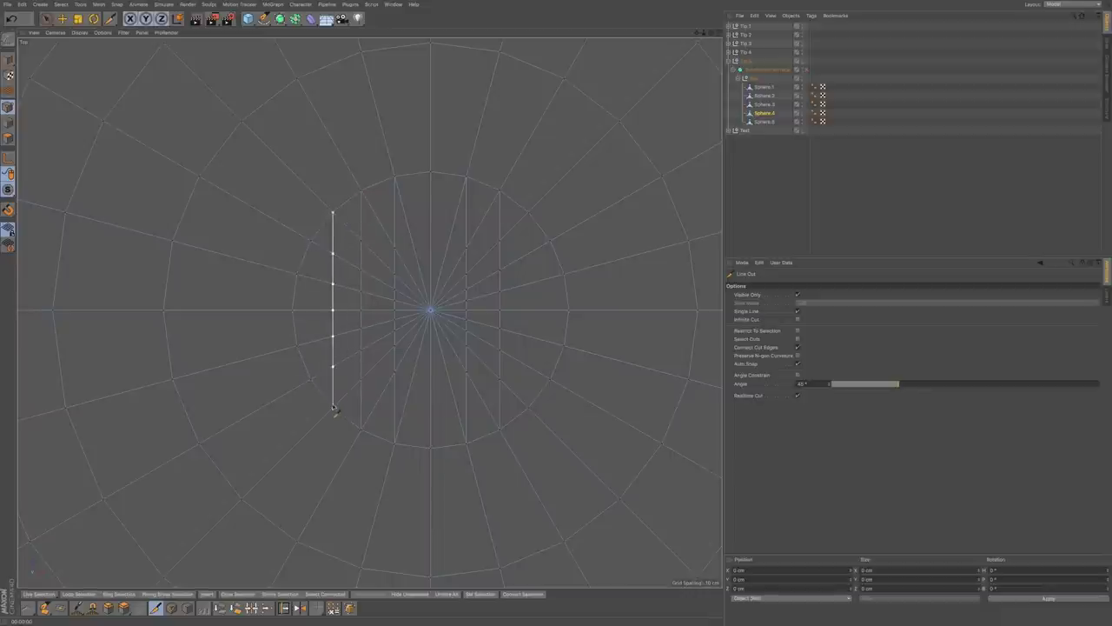
click(528, 212)
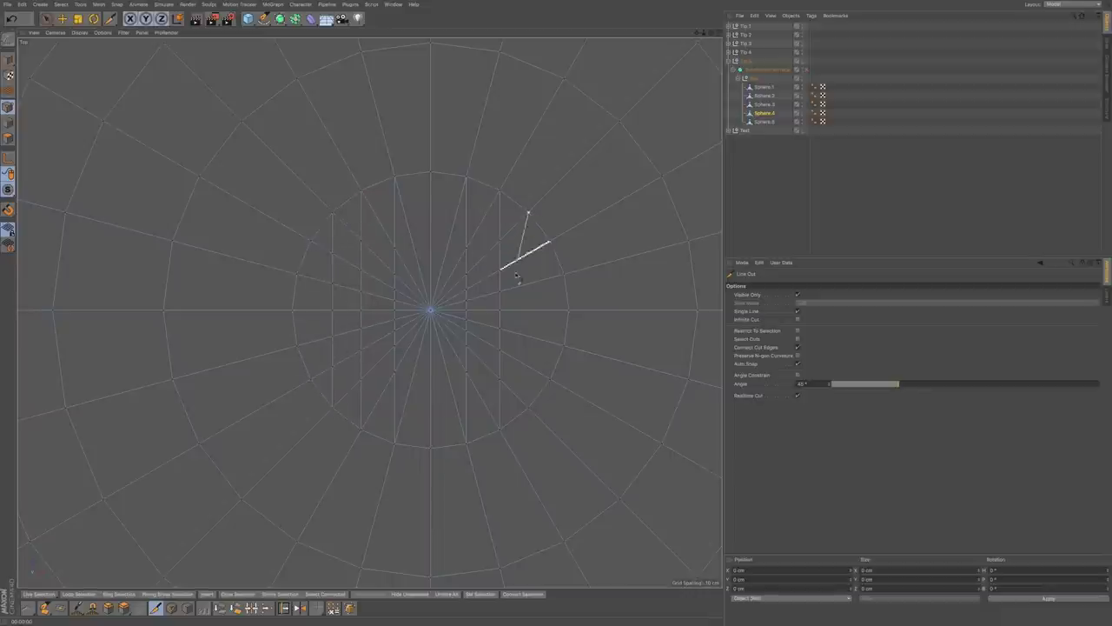
click(529, 408)
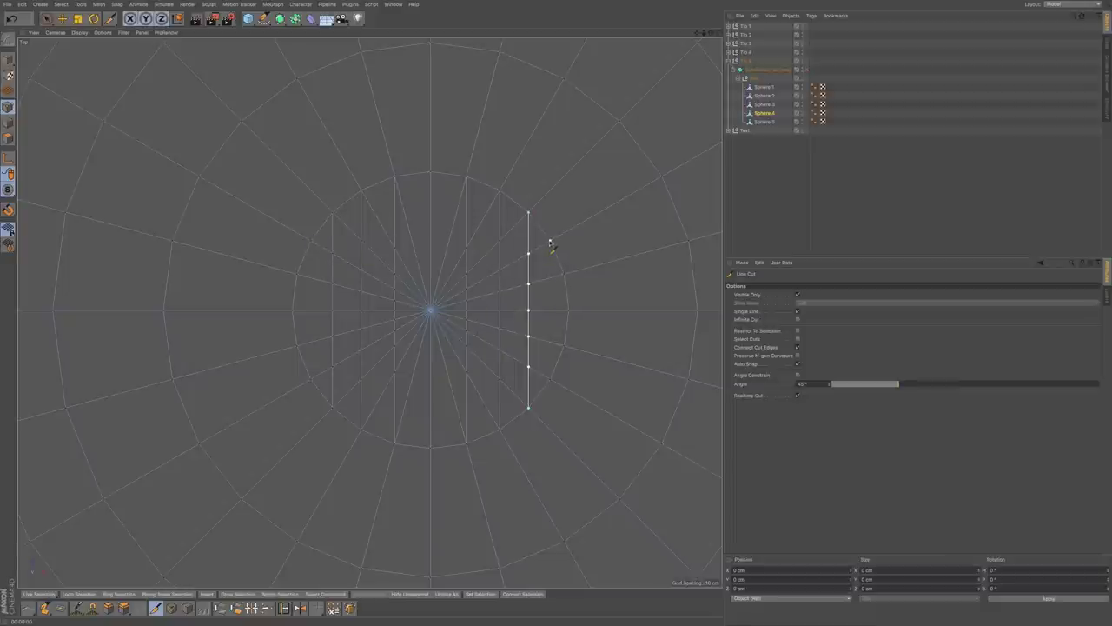
drag(549, 241, 564, 272)
drag(312, 242, 564, 276)
key(Escape)
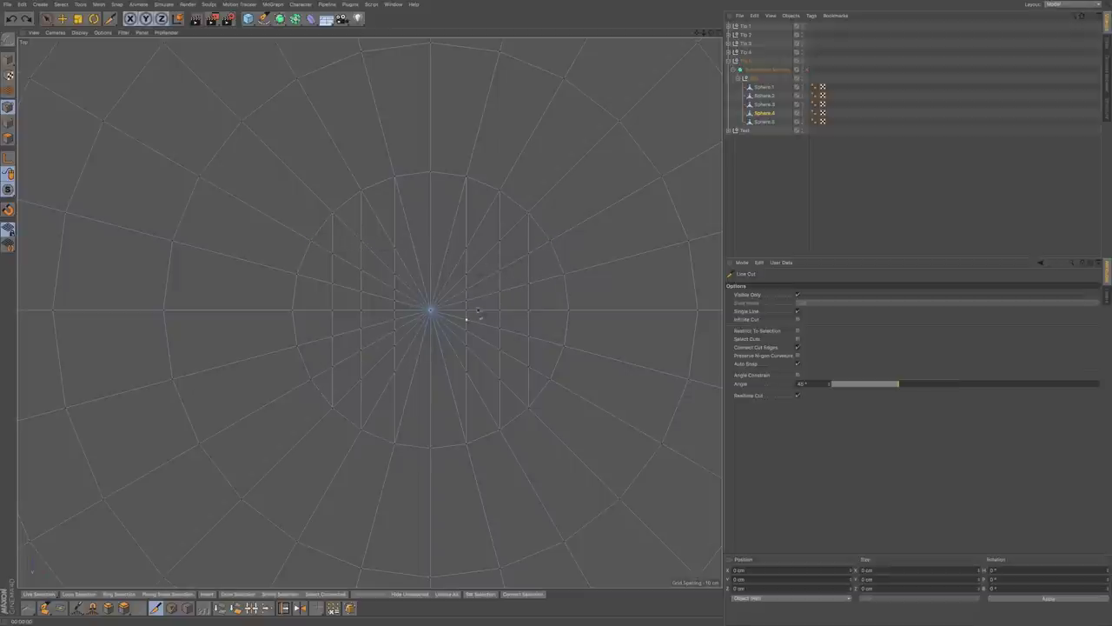
- Add a horizontal line cut just above and just below Sphere.4's pole, joining opposite ring points
mouse_move(564, 277)
mouse_down()
mouse_move(427, 307)
mouse_move(297, 276)
mouse_up()
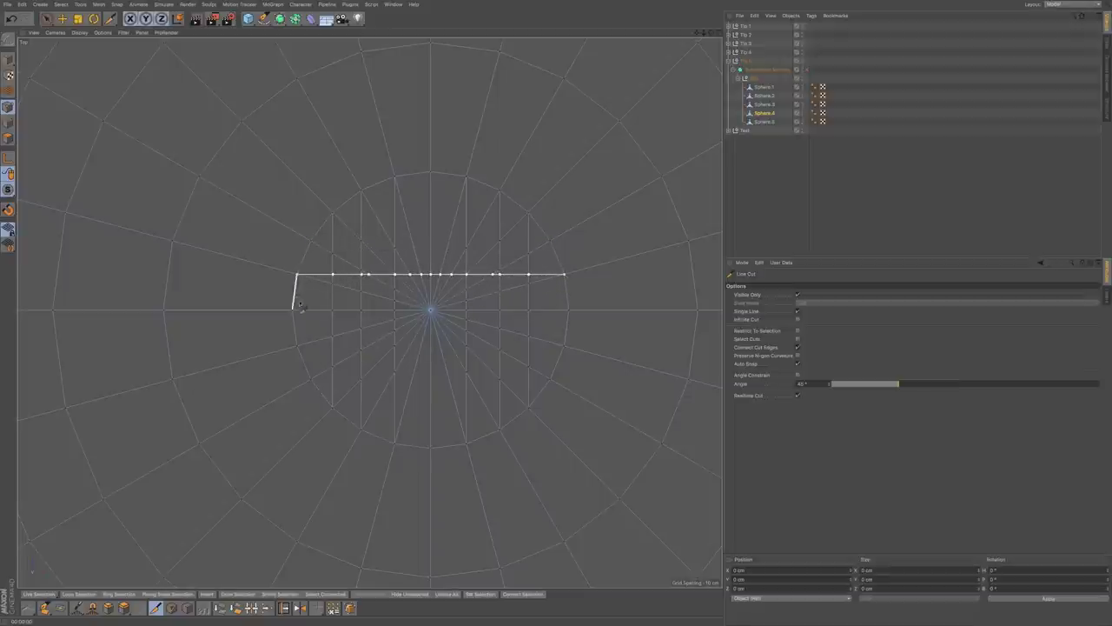
drag(297, 346, 564, 350)
scroll(501, 365, down, 10)
alt+middle_drag(163, 374, 240, 389)
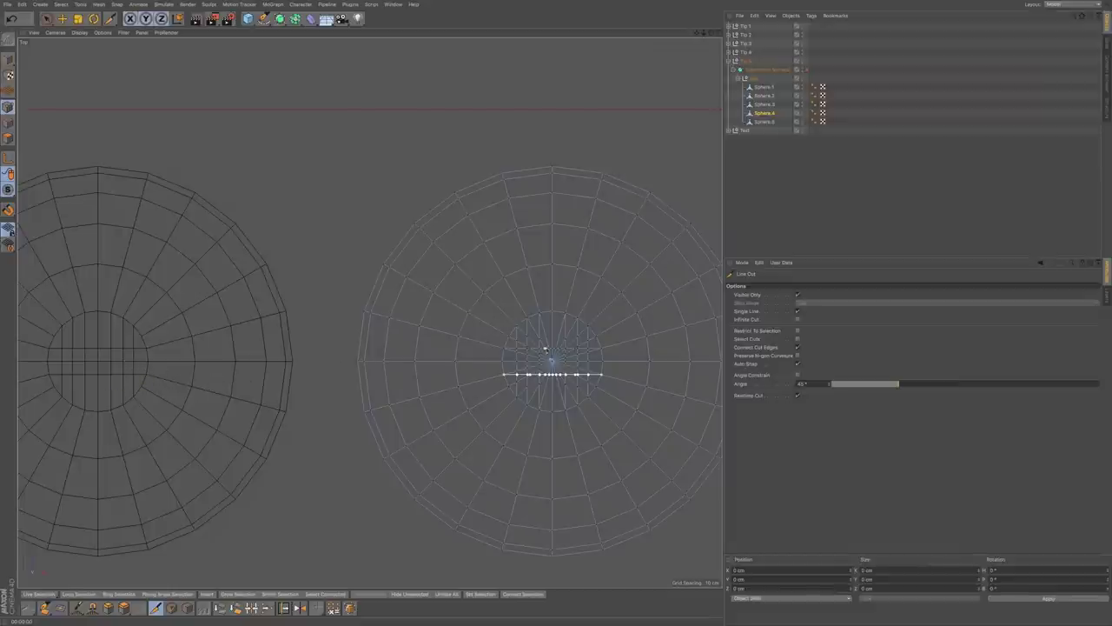
scroll(566, 360, up, 10)
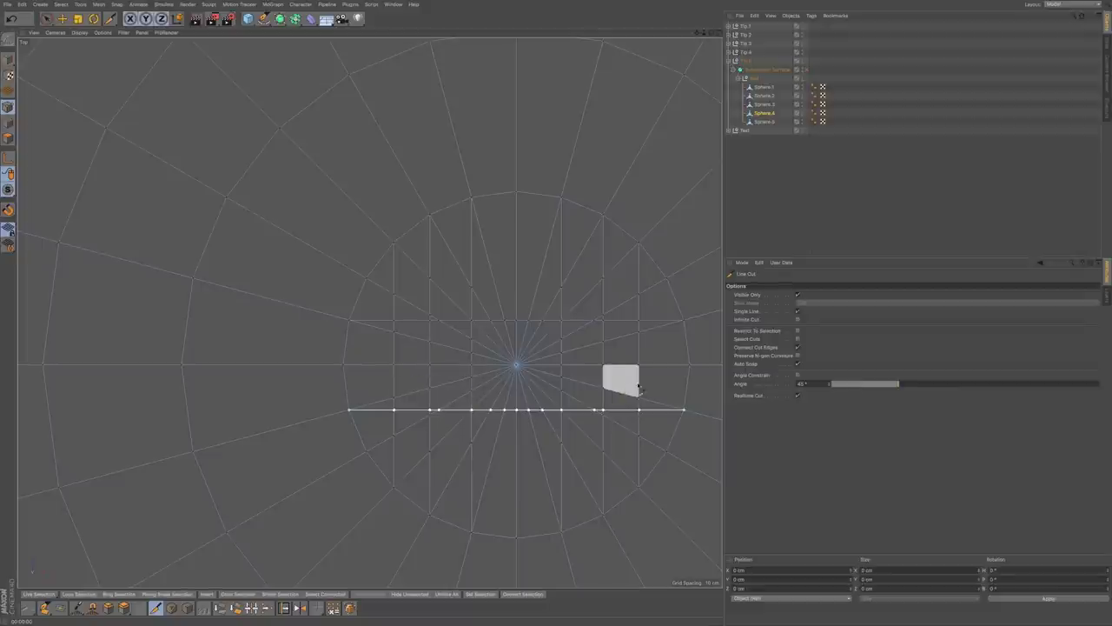
- Switch to Move in edge mode and select the three slanted radial edges on each side of the upper vertical centre line
key(e)
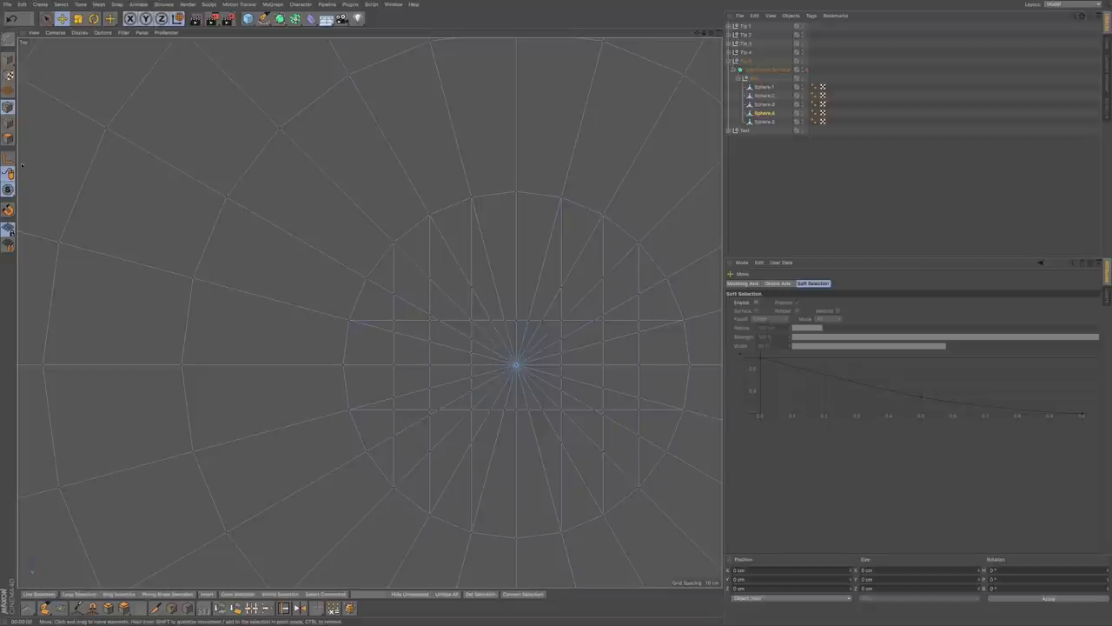
click(8, 121)
double_click(412, 261)
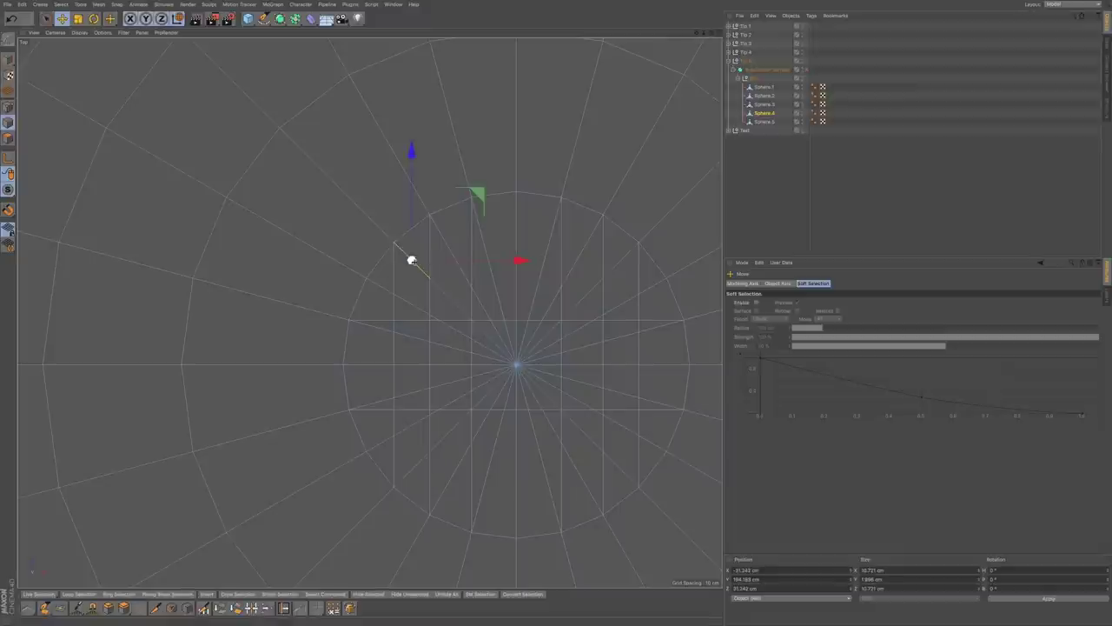
shift+click(488, 337)
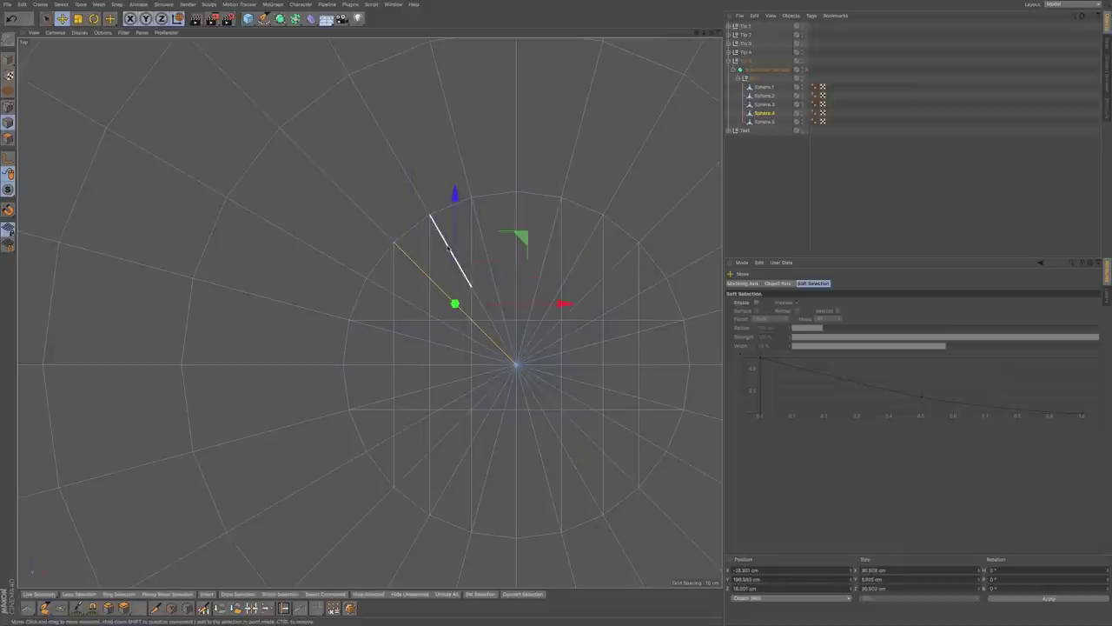
shift+click(449, 247)
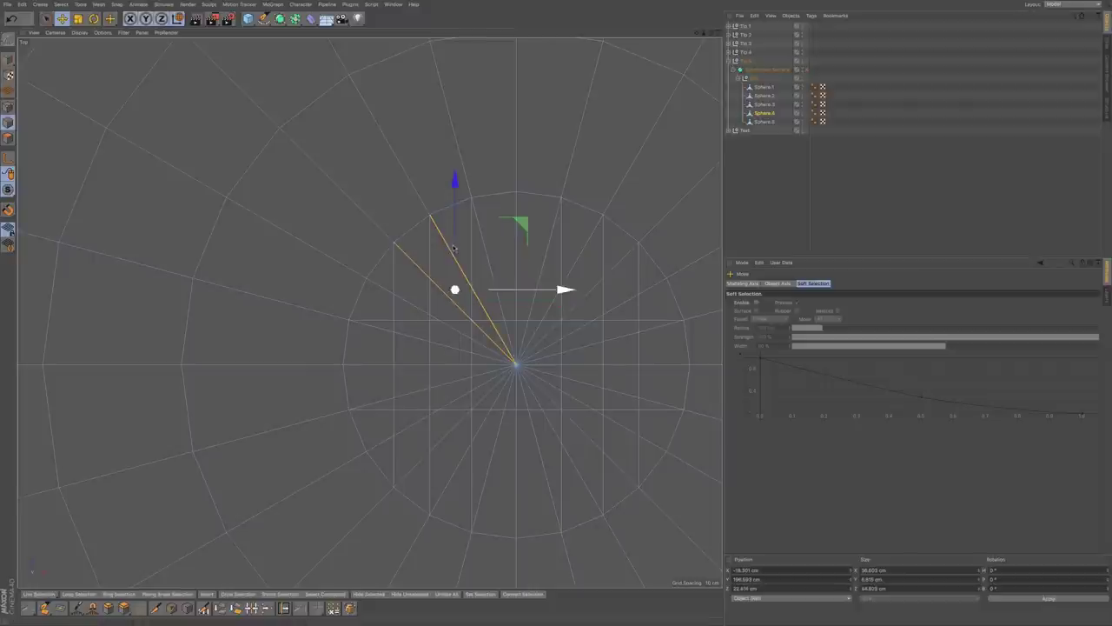
shift+click(486, 247)
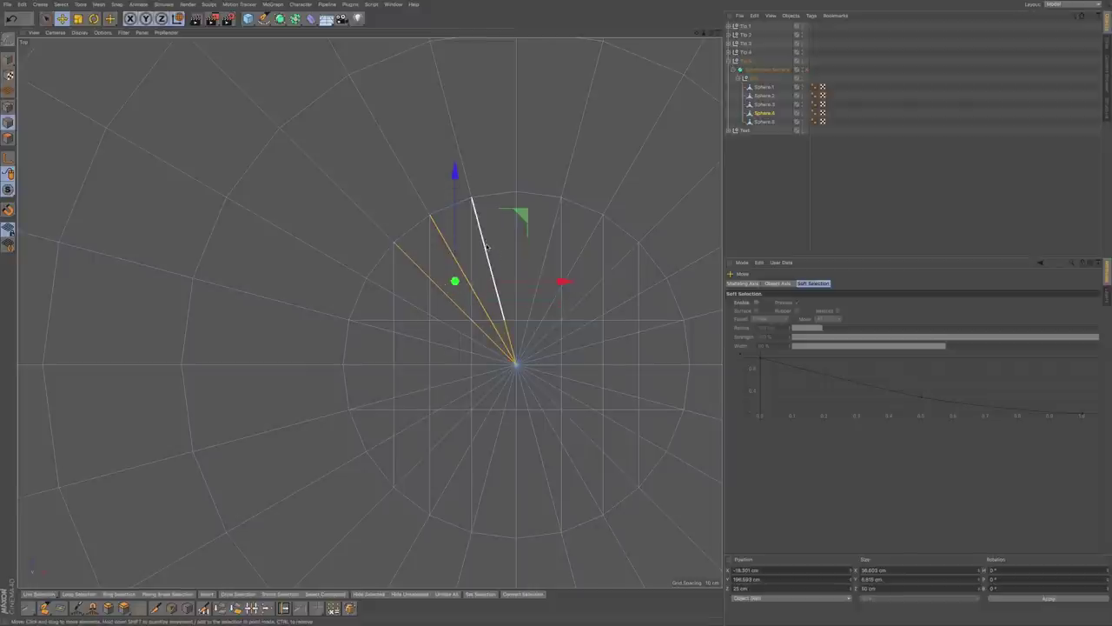
shift+click(549, 245)
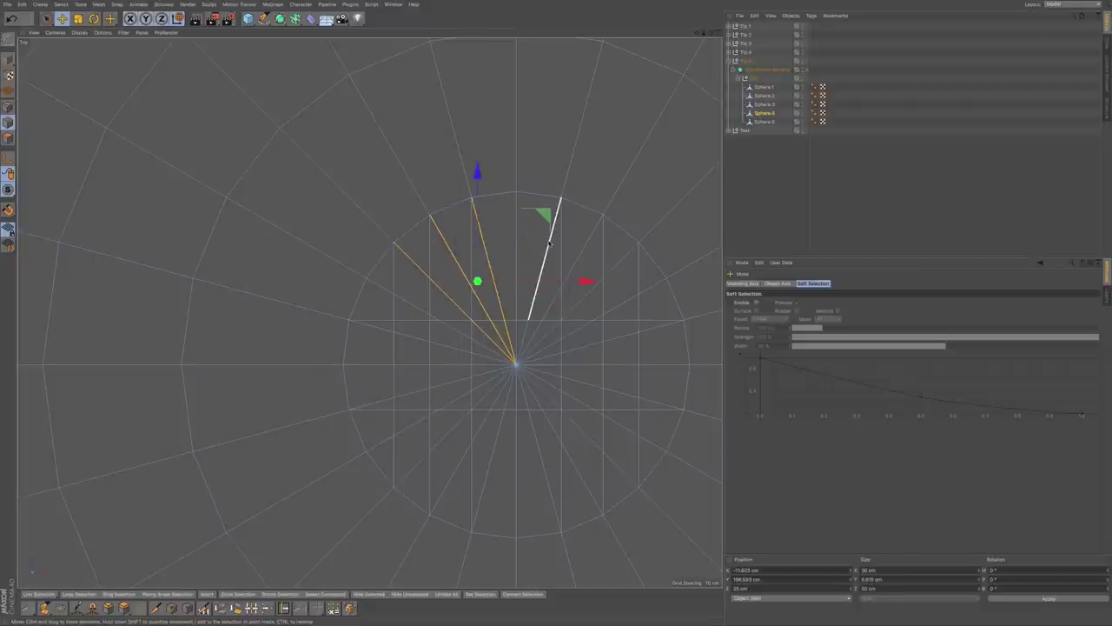
shift+click(588, 243)
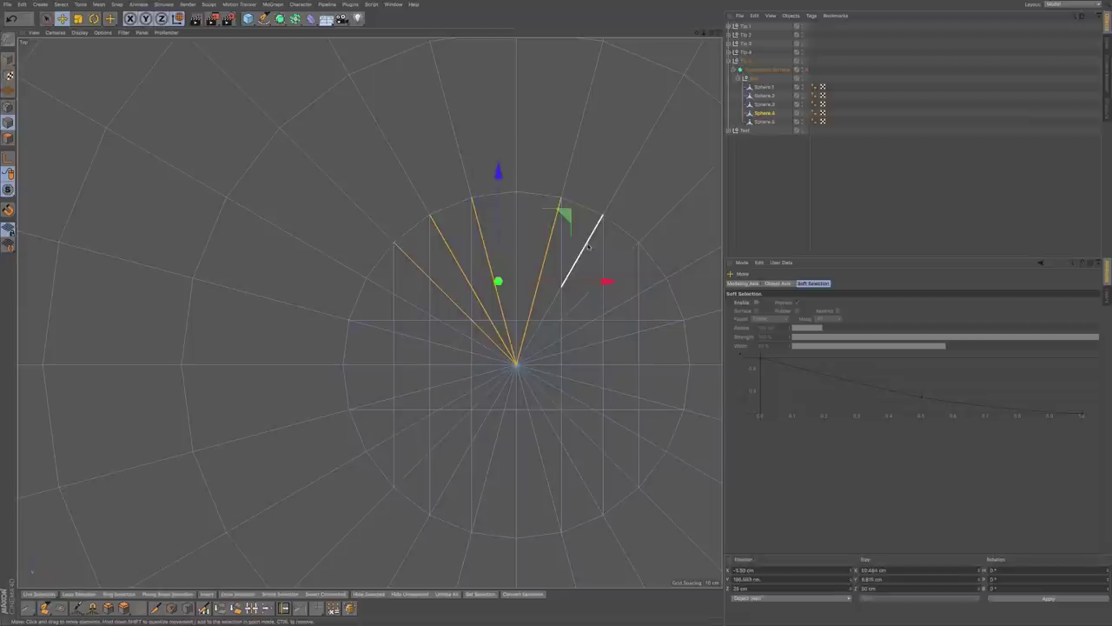
shift+click(626, 259)
shift+click(609, 277)
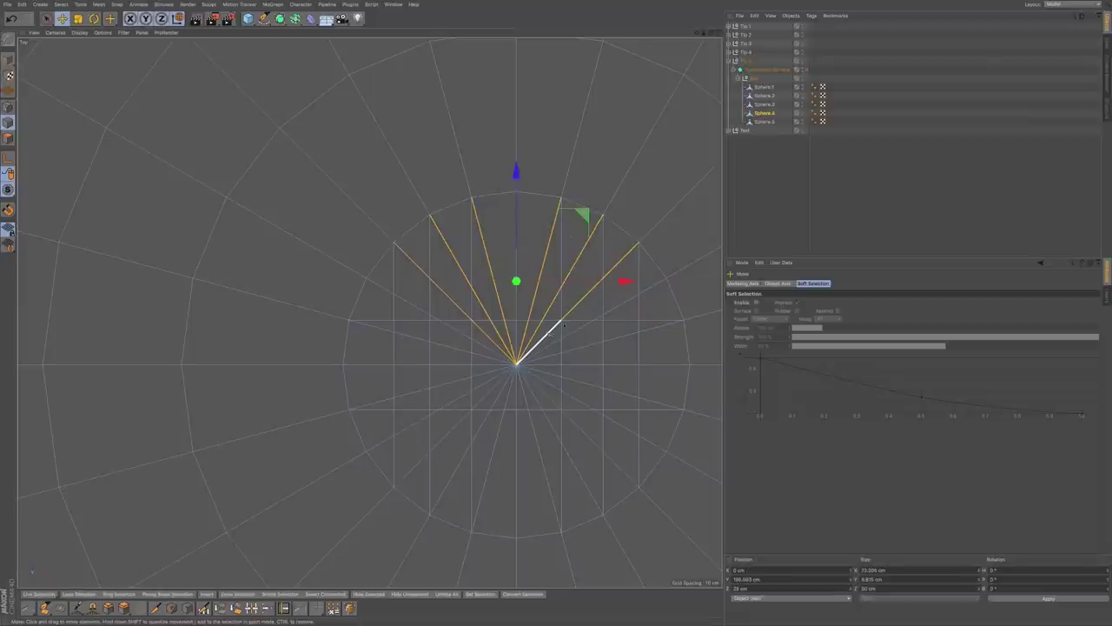
- Add the remaining slanted upper spokes on both sides and the first spoke below the horizontal centre line on each side to the selection
shift+click(658, 287)
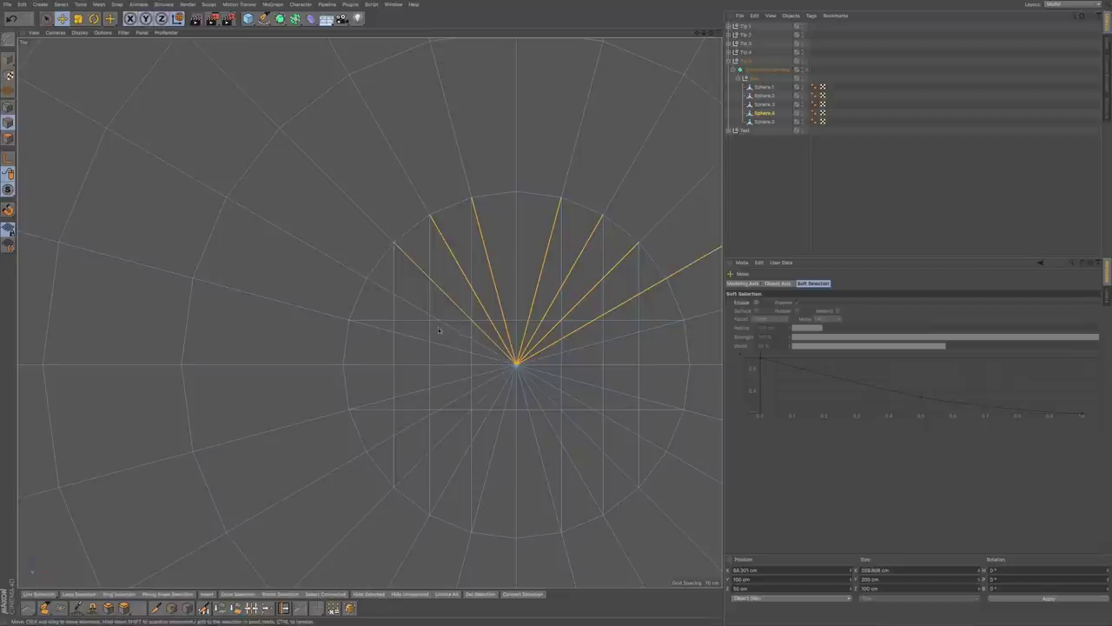
shift+click(388, 289)
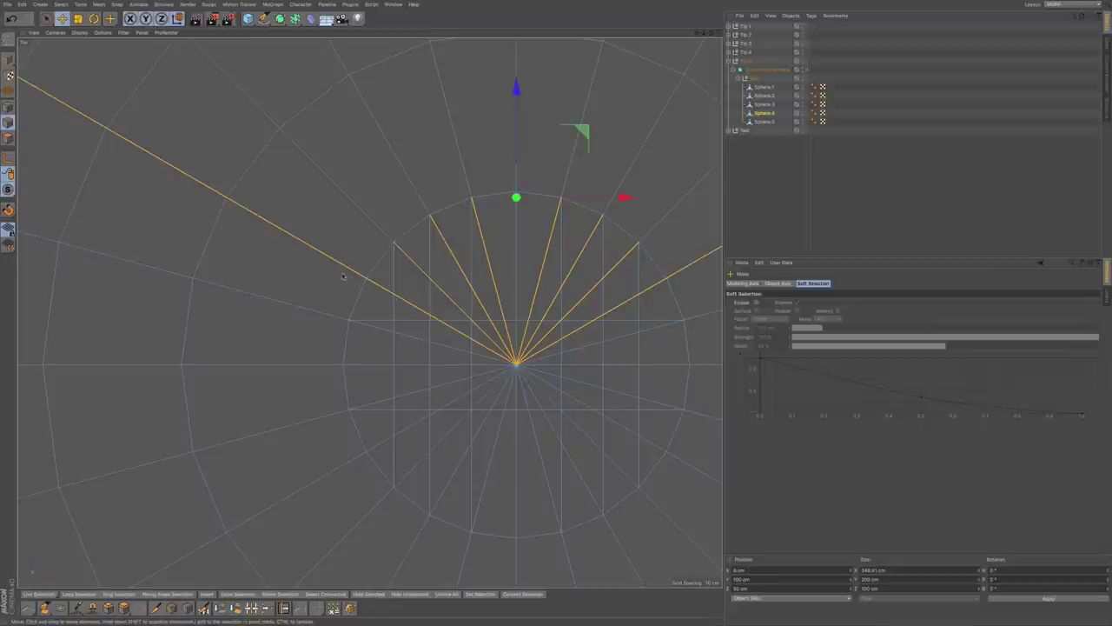
shift+click(388, 331)
shift+click(579, 349)
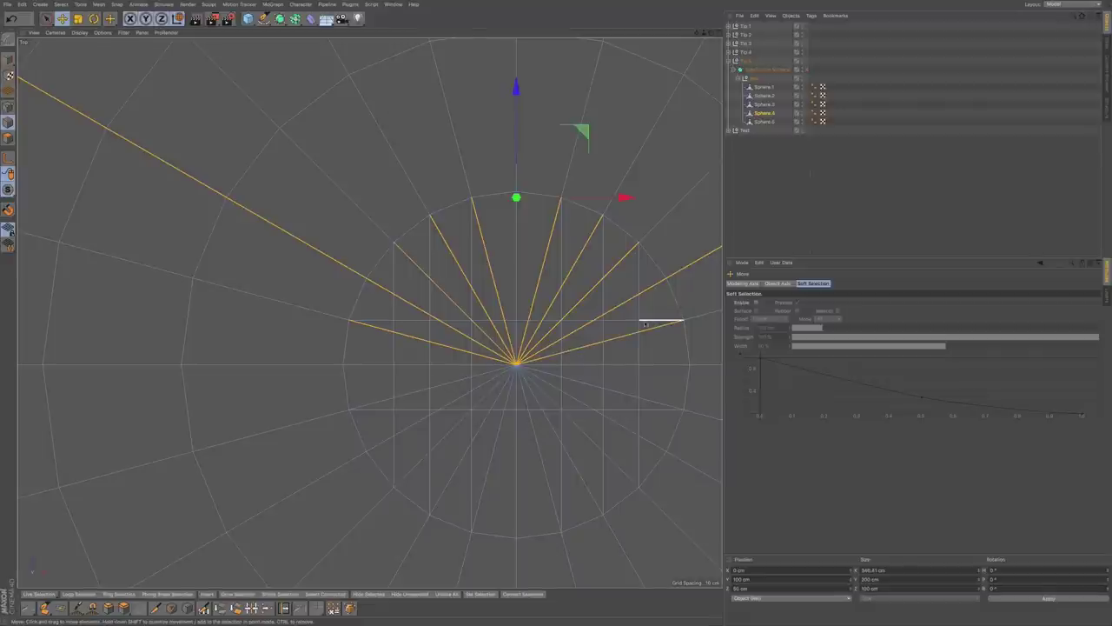
shift+click(385, 402)
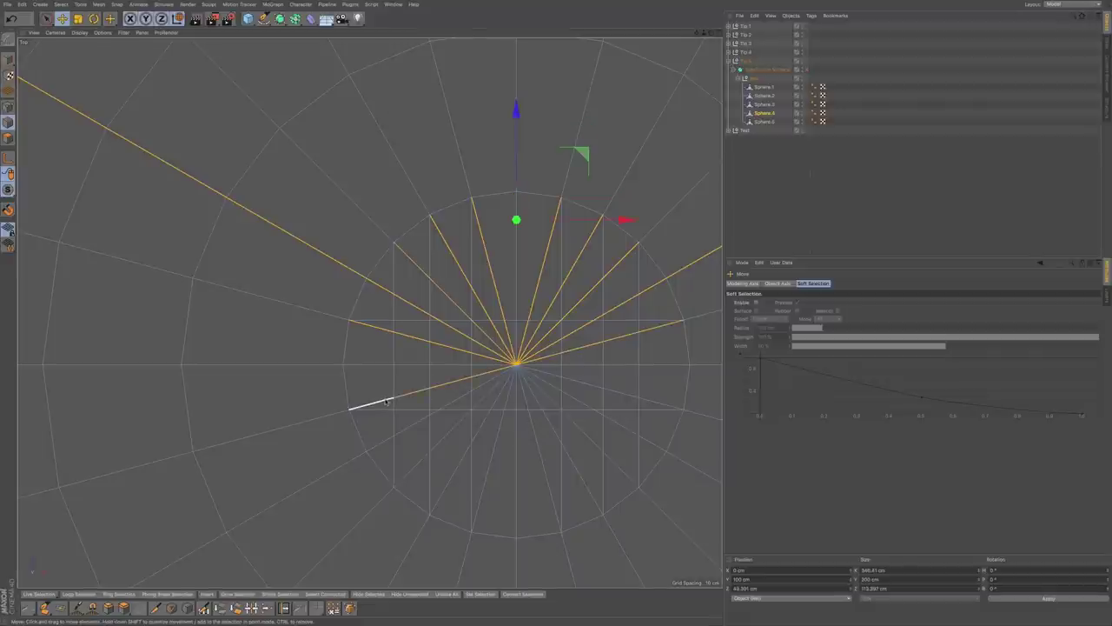
shift+click(579, 383)
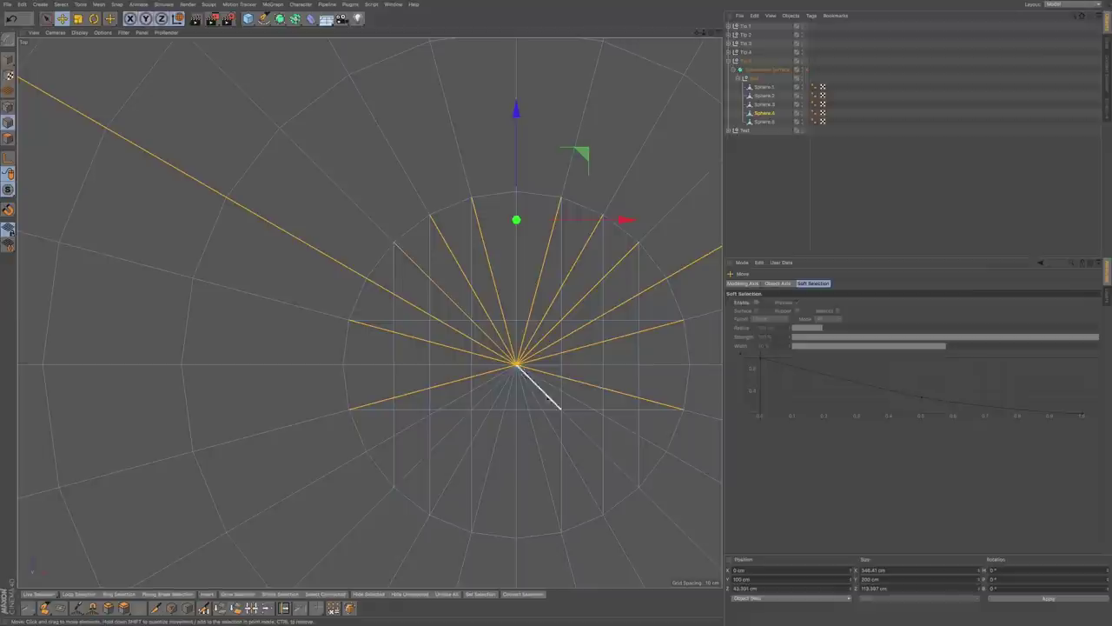
- Add the remaining slanted radial edges below Sphere.4's horizontal centre line on both sides to the edge selection
shift+click(485, 387)
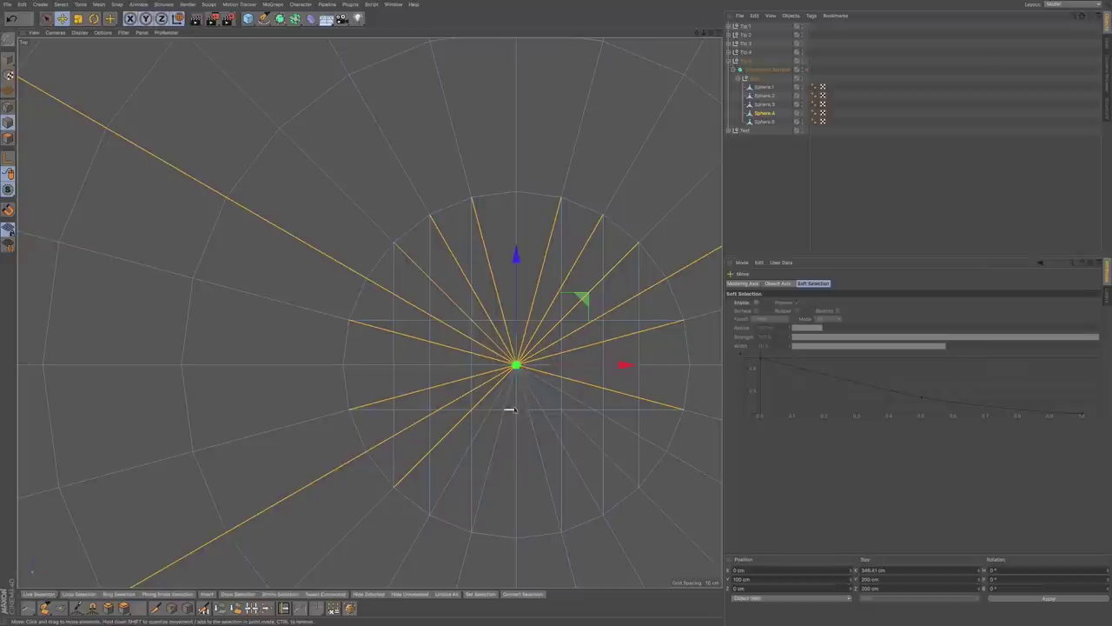
shift+click(574, 399)
shift+click(489, 416)
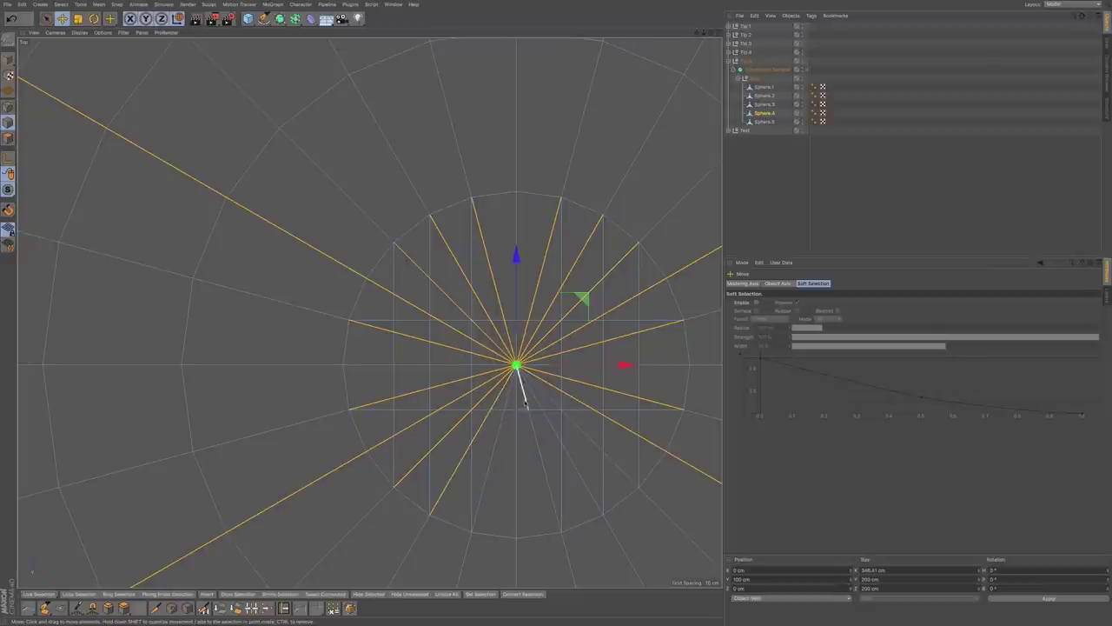
shift+click(507, 401)
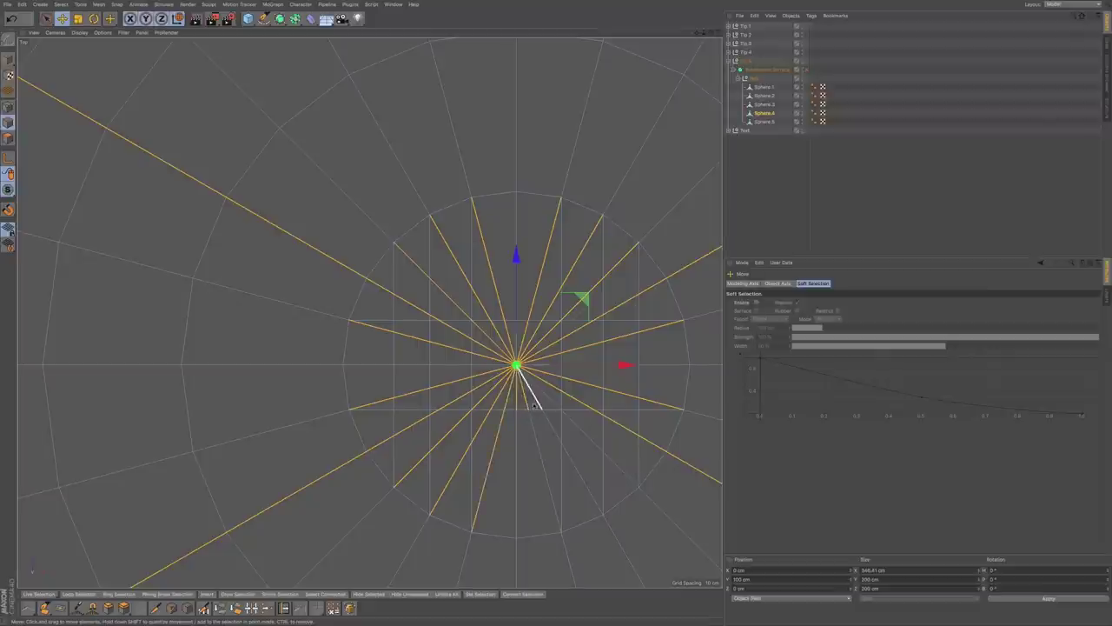
key(9)
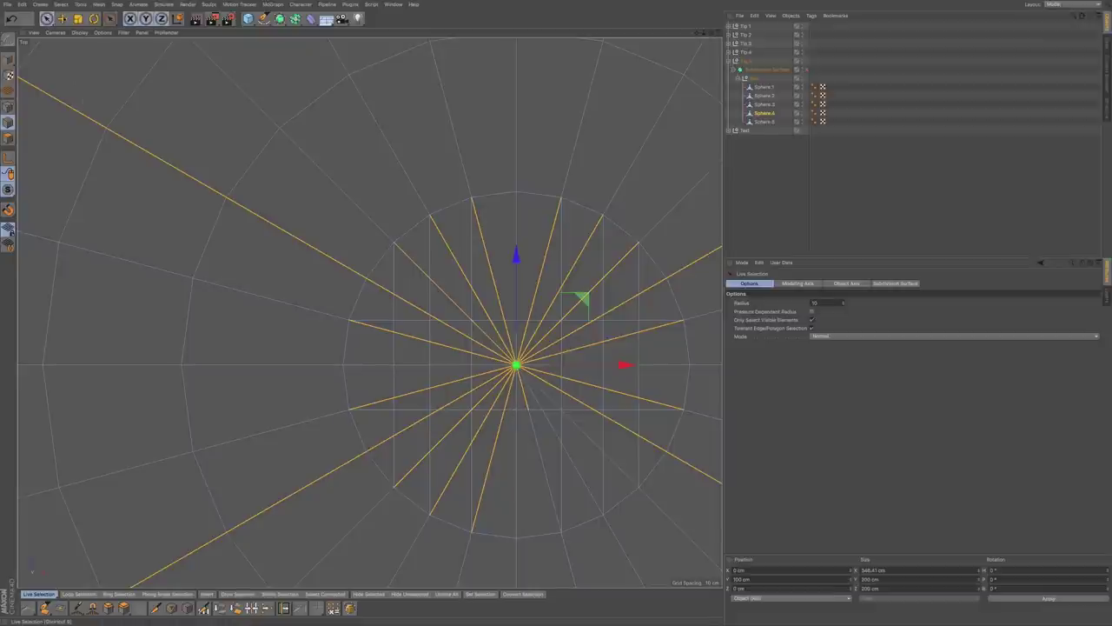
click(62, 18)
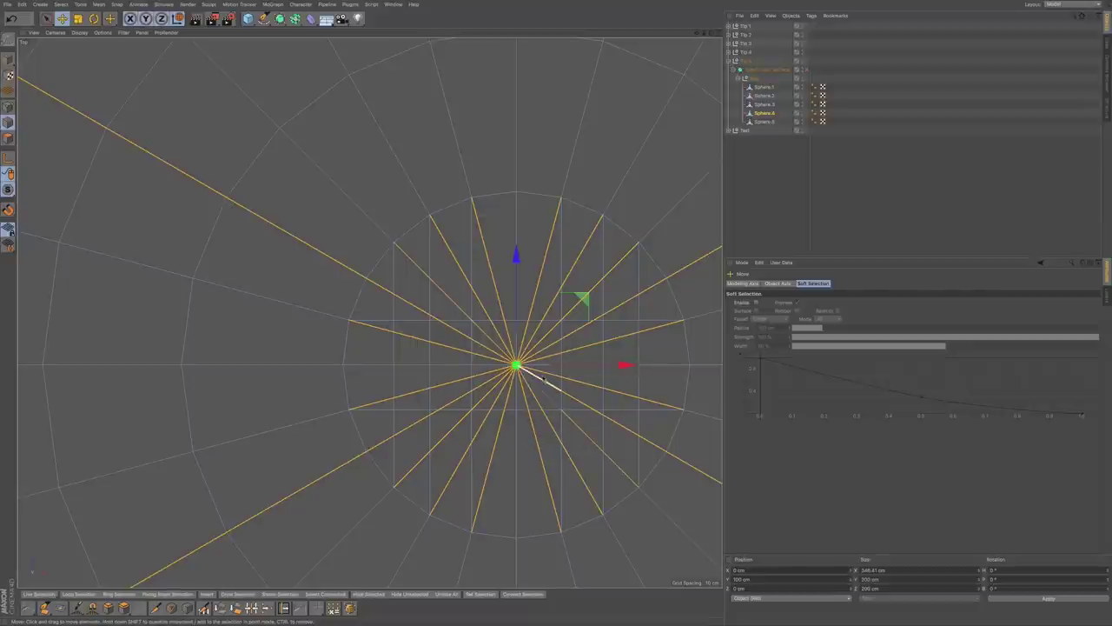
- Remove the four long edge runs outside Sphere.4's cap ring from the selection with Rectangle Selection, keeping only the inner spokes
scroll(555, 376, down, 5)
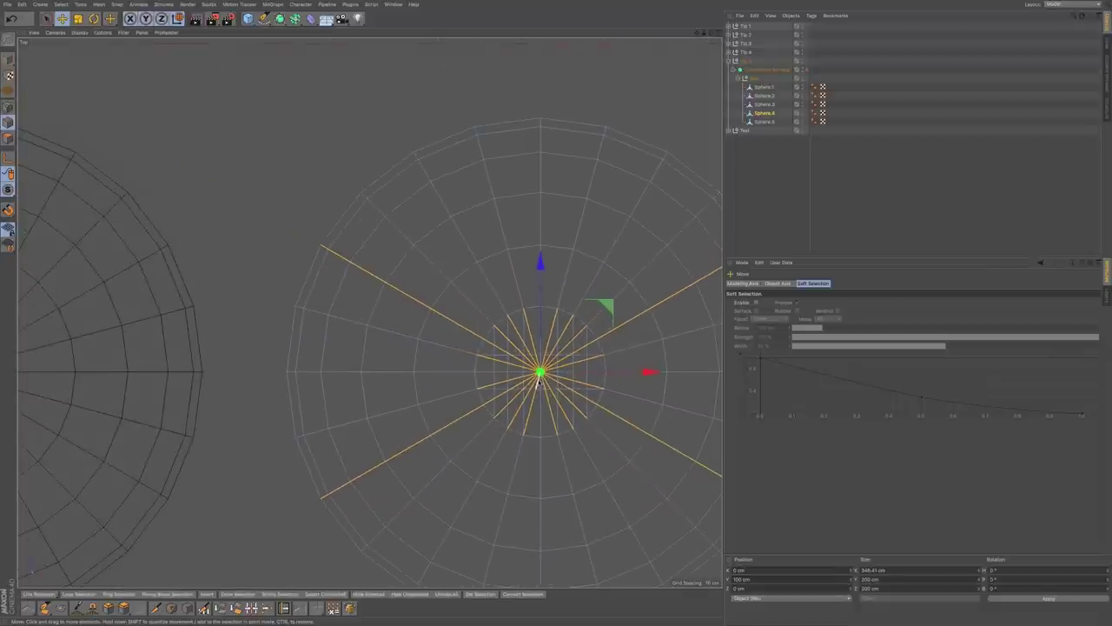
alt+middle_drag(540, 383, 417, 371)
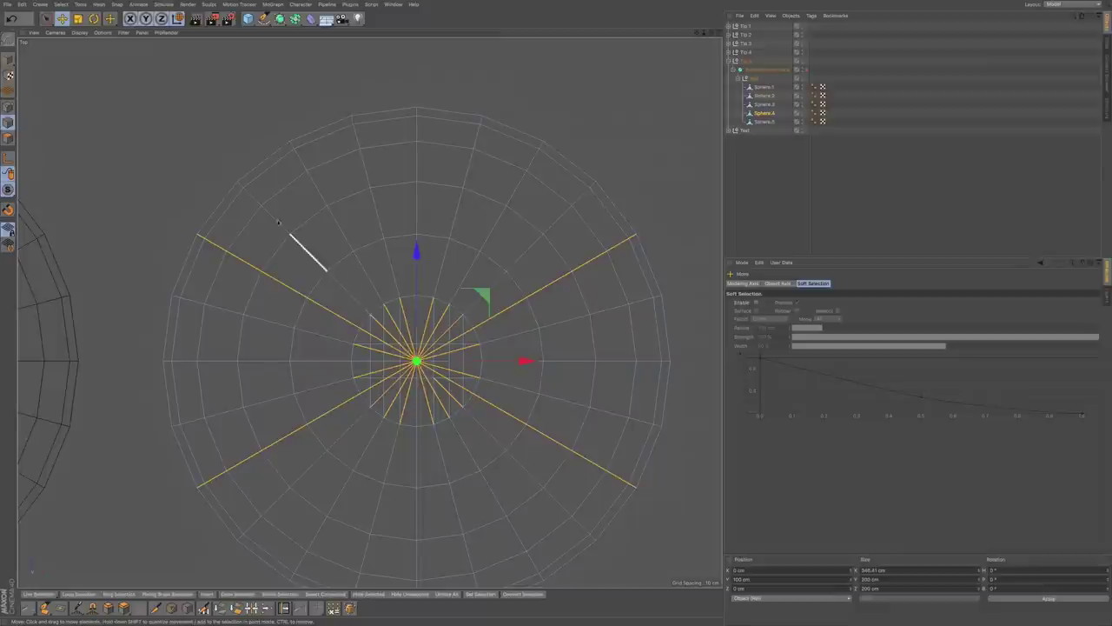
drag(47, 18, 70, 48)
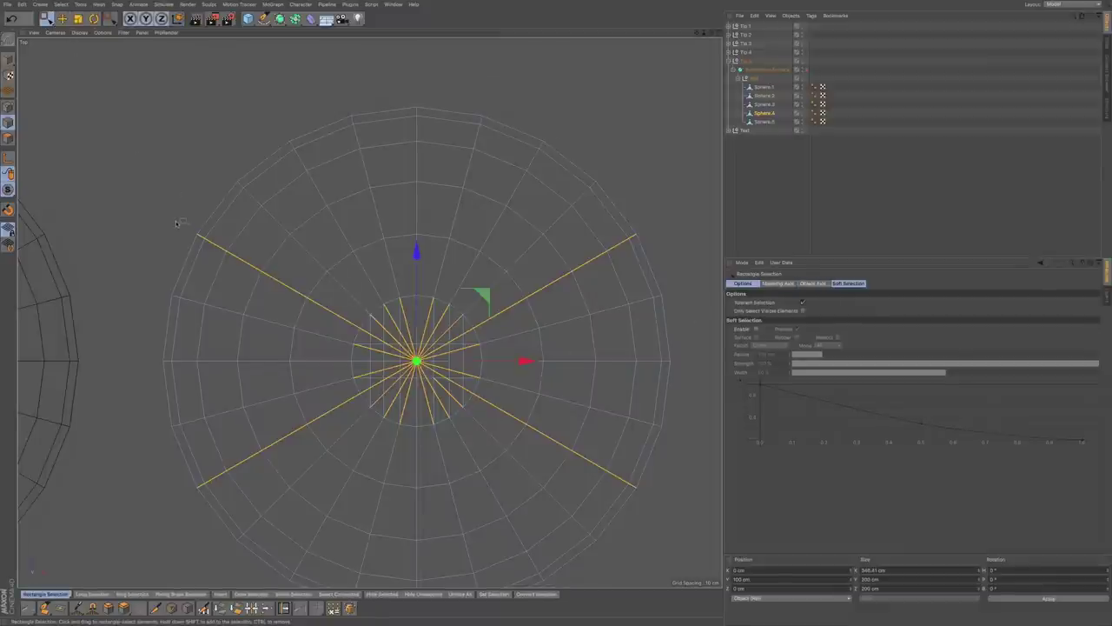
ctrl+drag(169, 211, 356, 334)
ctrl+drag(164, 417, 358, 516)
ctrl+drag(647, 501, 504, 398)
ctrl+drag(471, 200, 685, 317)
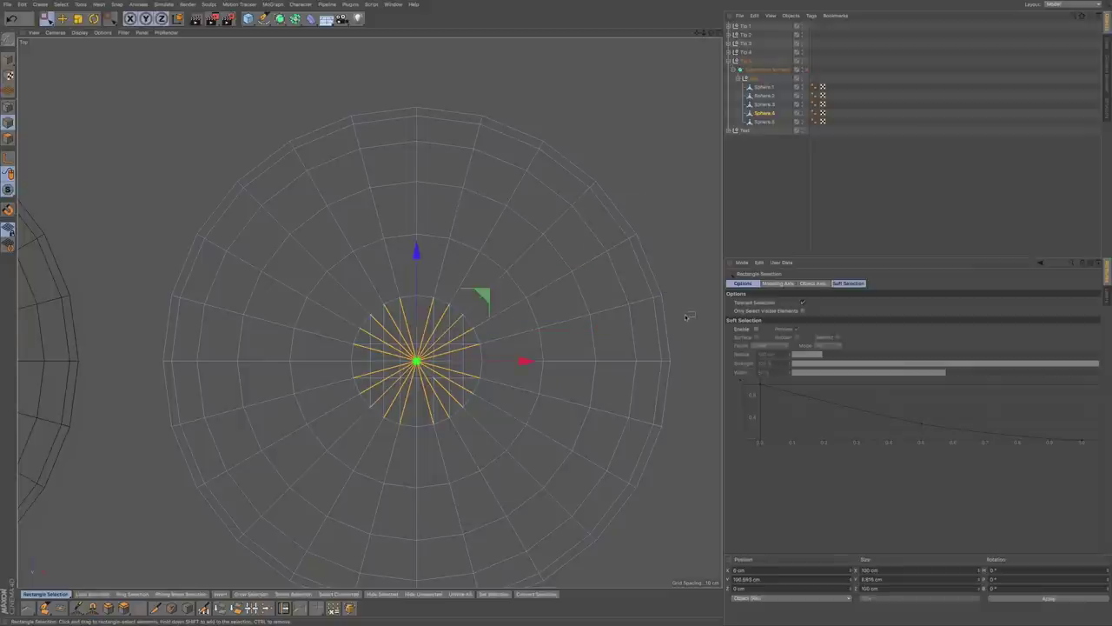
- Dissolve the selected spokes inside Sphere.4's cap and the leftover diagonal edge beside the pole
scroll(427, 366, up, 5)
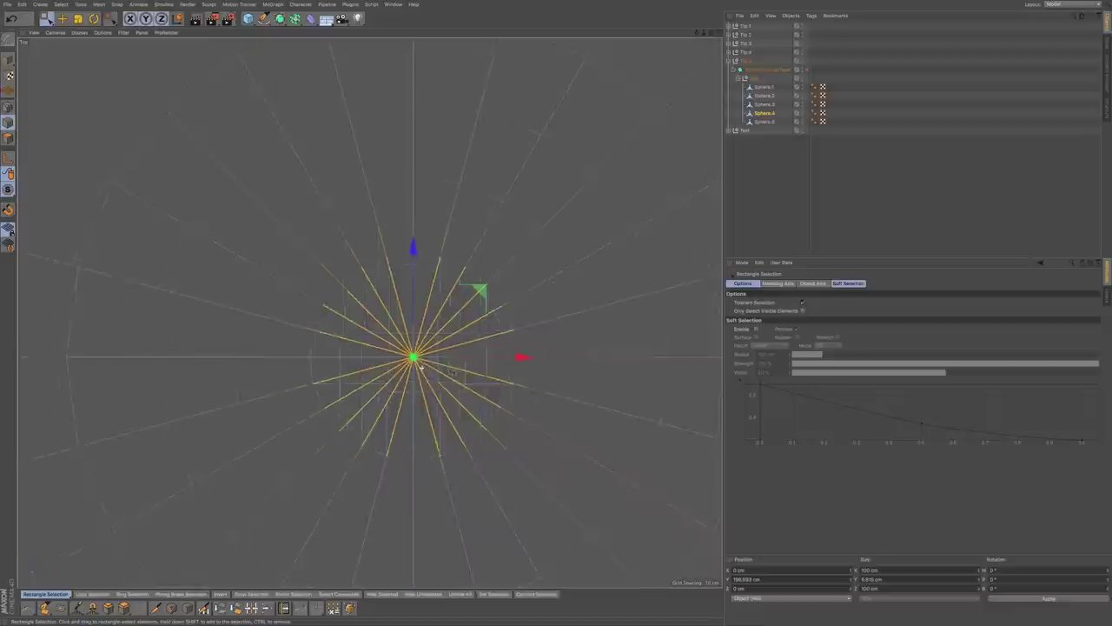
right_click(520, 291)
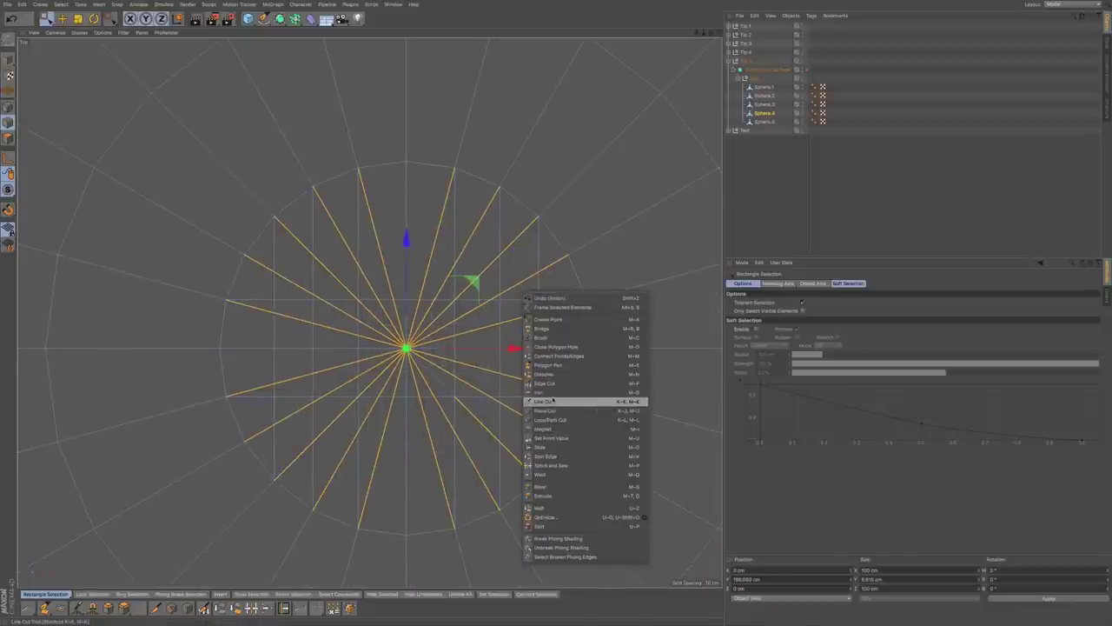
click(553, 383)
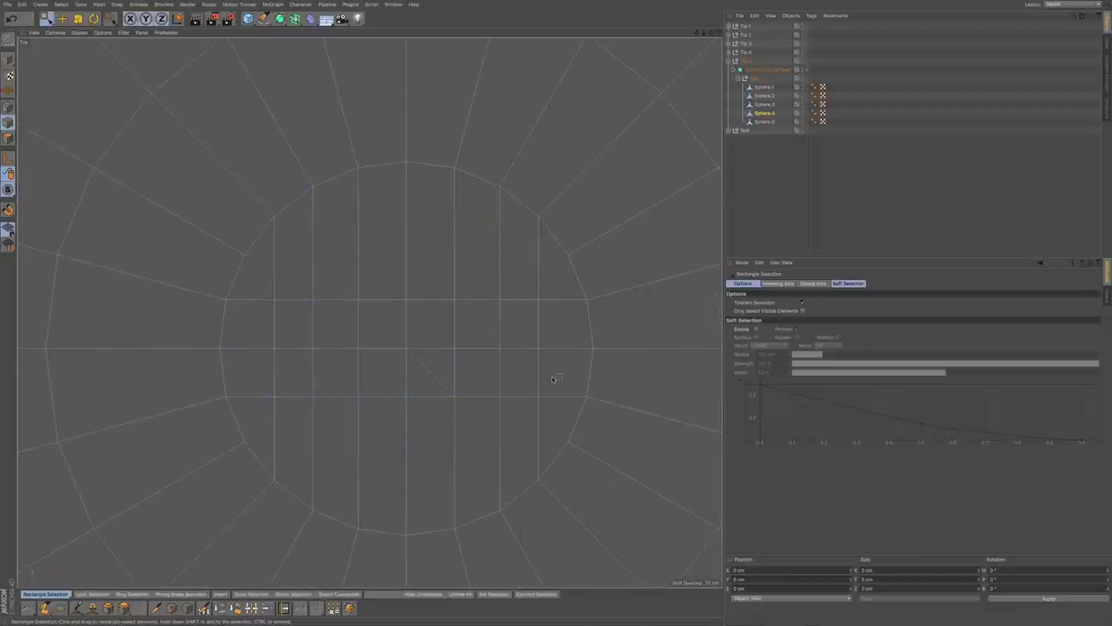
drag(47, 19, 69, 31)
click(433, 372)
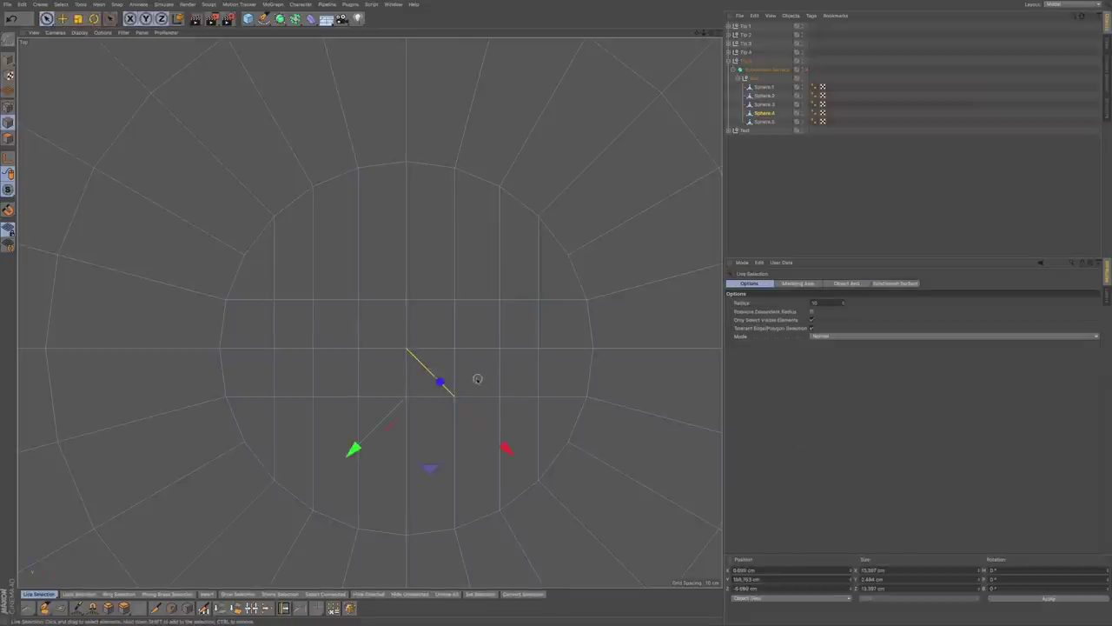
right_click(477, 379)
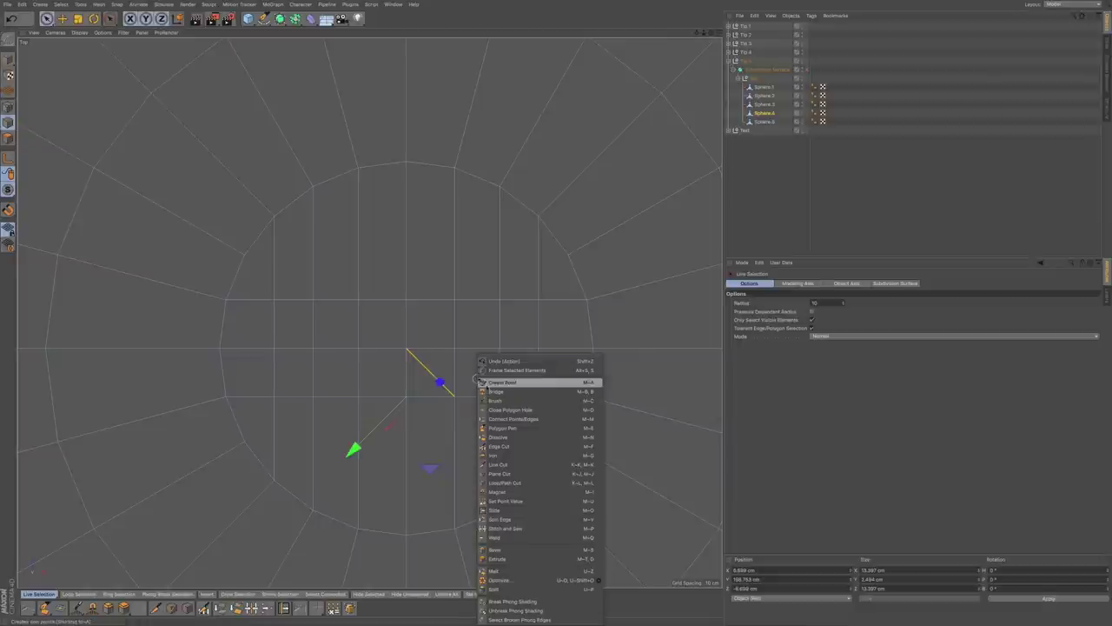
click(513, 446)
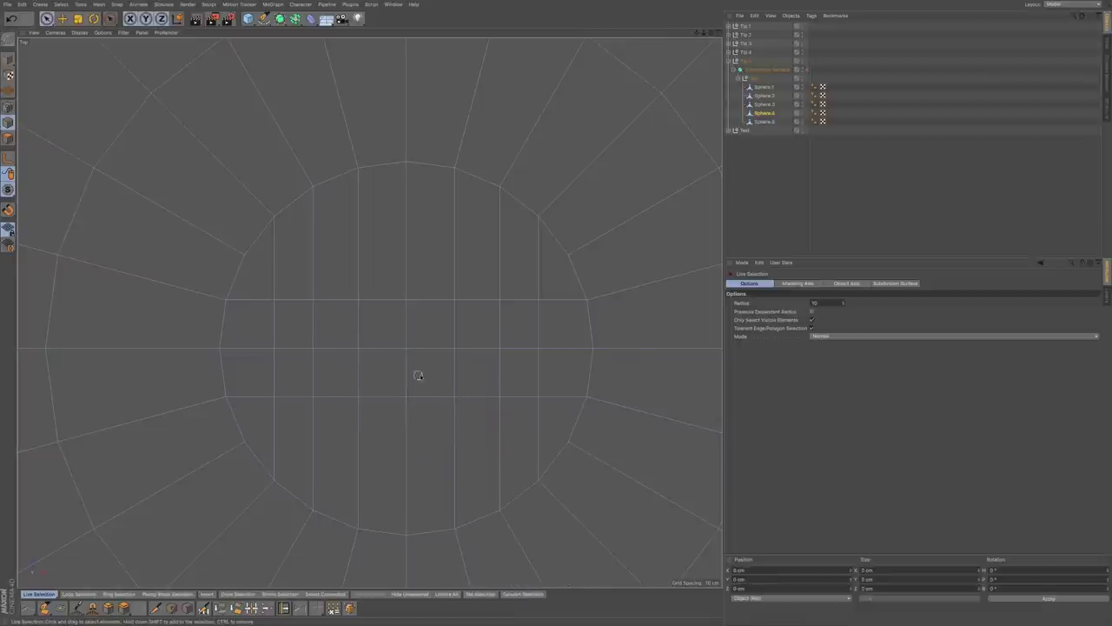
- Inspect Sphere.4's gridded pole in the perspective view and check its shading with a viewport render
key(F1)
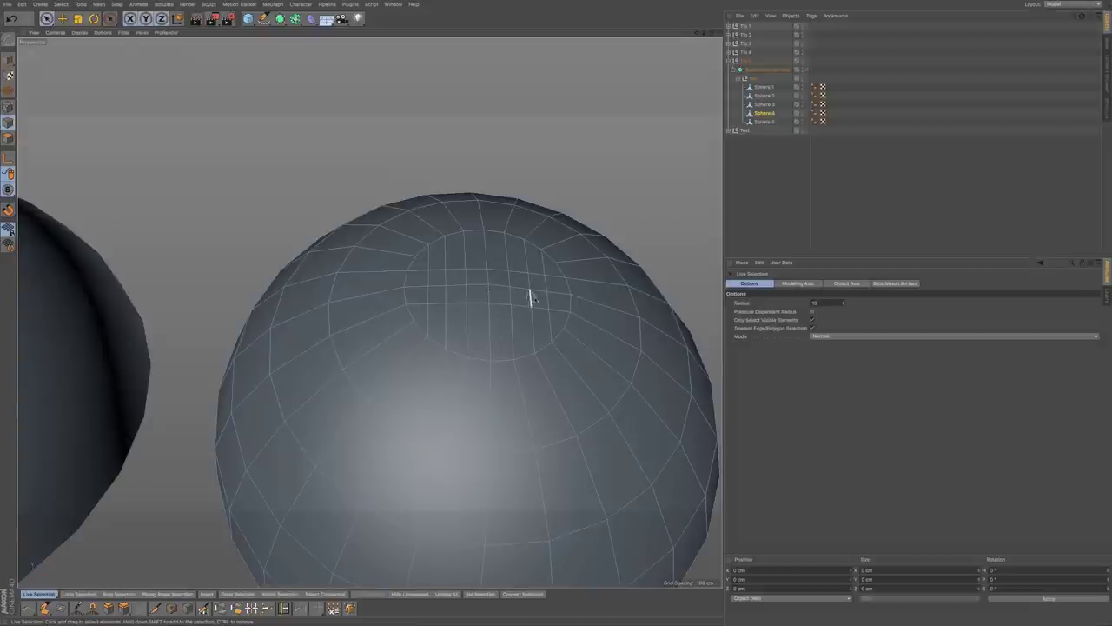
mouse_move(512, 339)
alt+mouse_down()
mouse_move(516, 348)
mouse_move(507, 276)
mouse_move(525, 374)
mouse_move(504, 359)
alt+mouse_up()
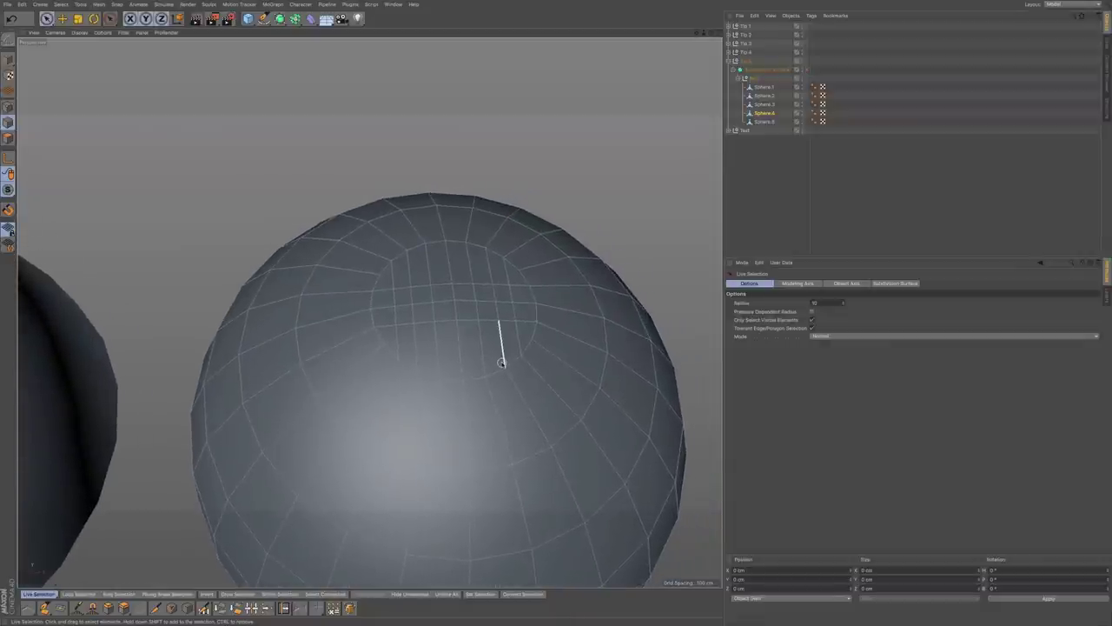
key(ctrl+r)
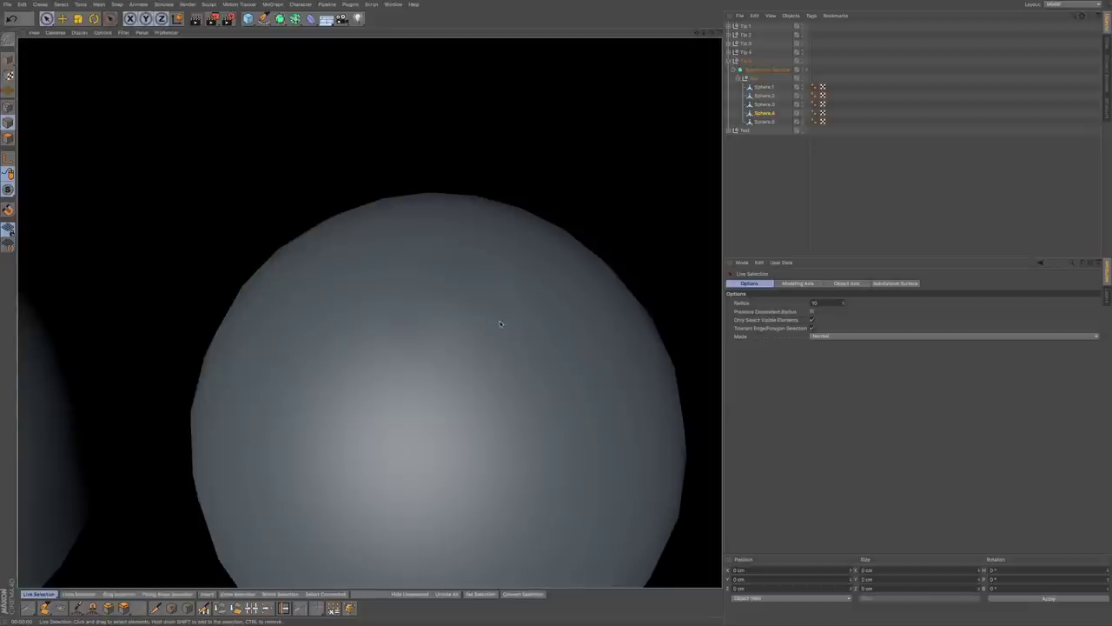
click(620, 221)
- Frame the low-poly sphere beside Sphere.4 and make Sphere.5 the active object, viewed towards its pole
alt+drag(506, 321, 339, 315)
alt+drag(472, 327, 373, 338)
alt+drag(484, 330, 371, 325)
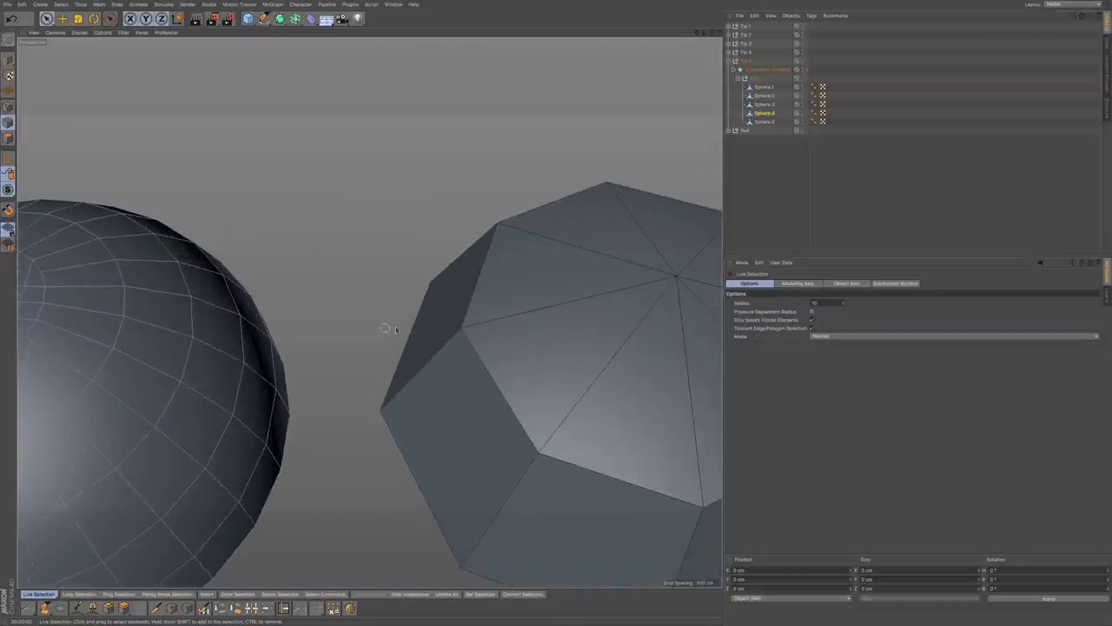
alt+drag(472, 337, 432, 343)
scroll(452, 344, down, 2)
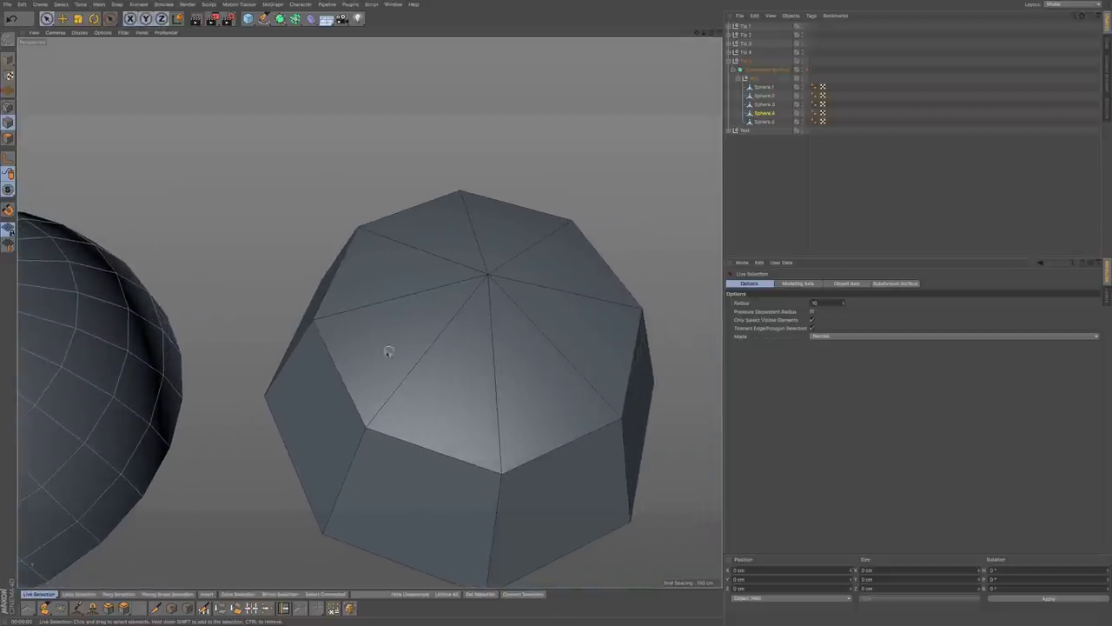
alt+drag(472, 350, 368, 311)
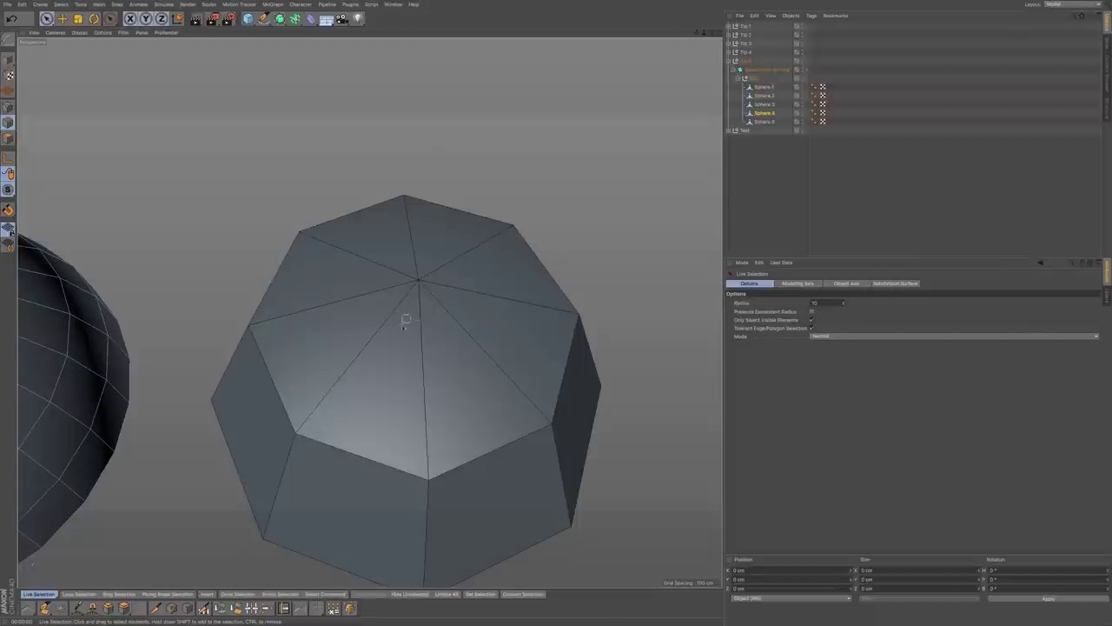
alt+drag(474, 326, 444, 318)
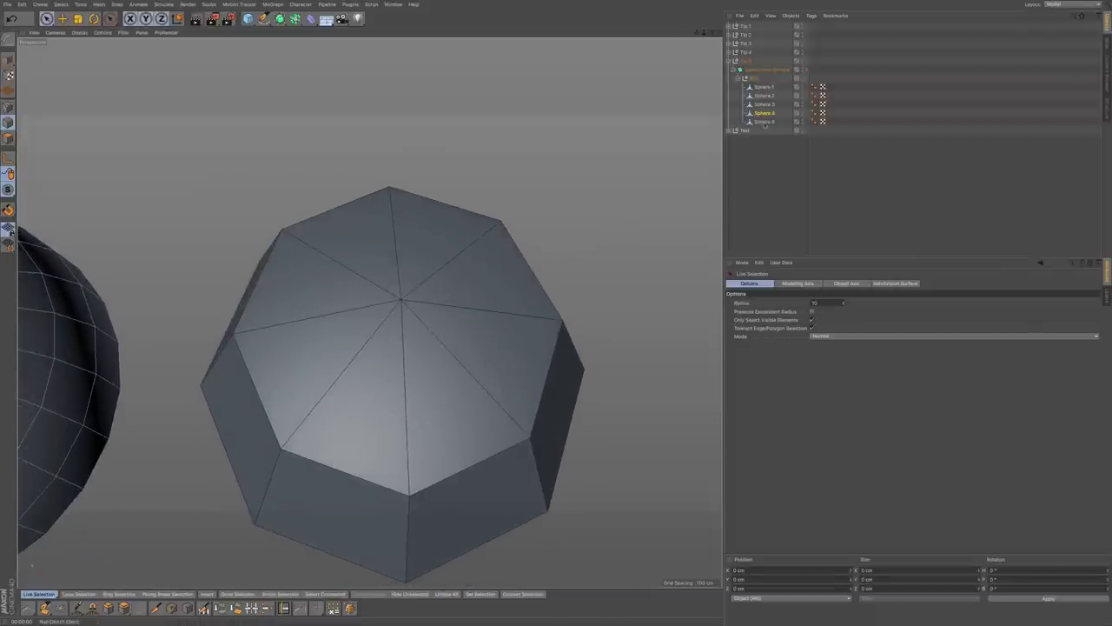
click(764, 122)
alt+drag(424, 295, 432, 316)
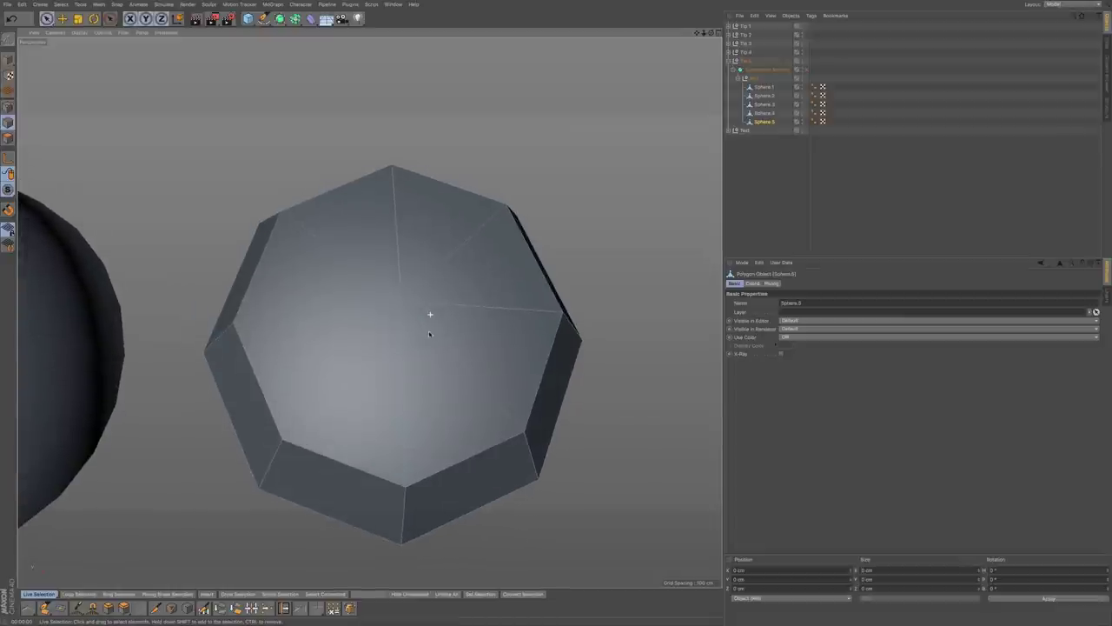
- Select the four diagonal pole edges on Sphere.5, every second spoke, and dissolve them to leave four quads
click(361, 350)
shift+click(360, 260)
shift+click(447, 252)
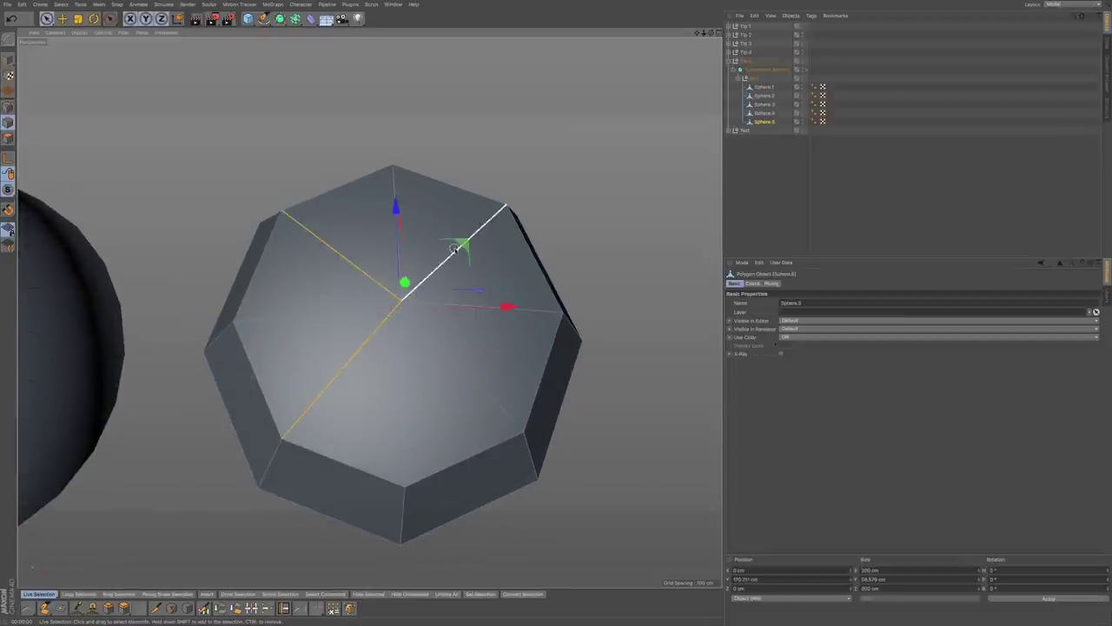
shift+click(449, 346)
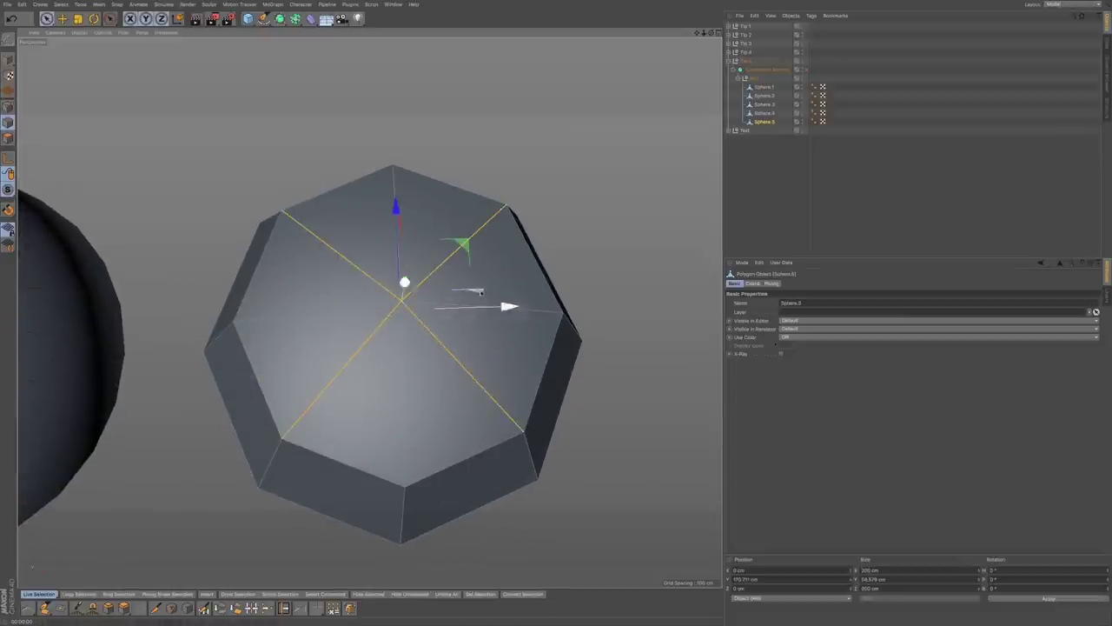
right_click(476, 350)
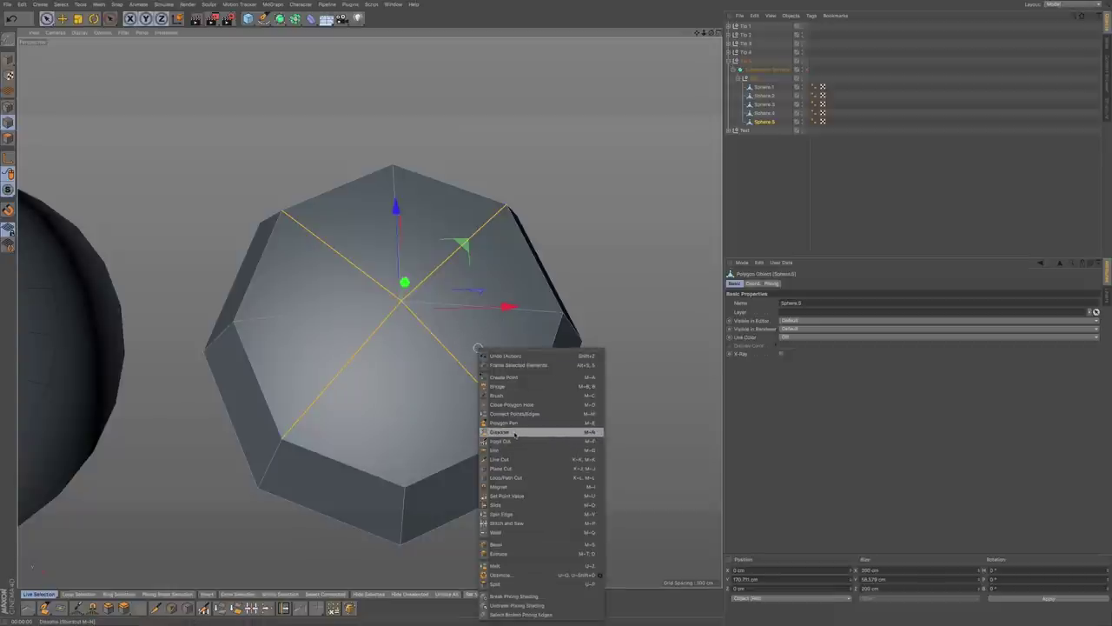
click(514, 431)
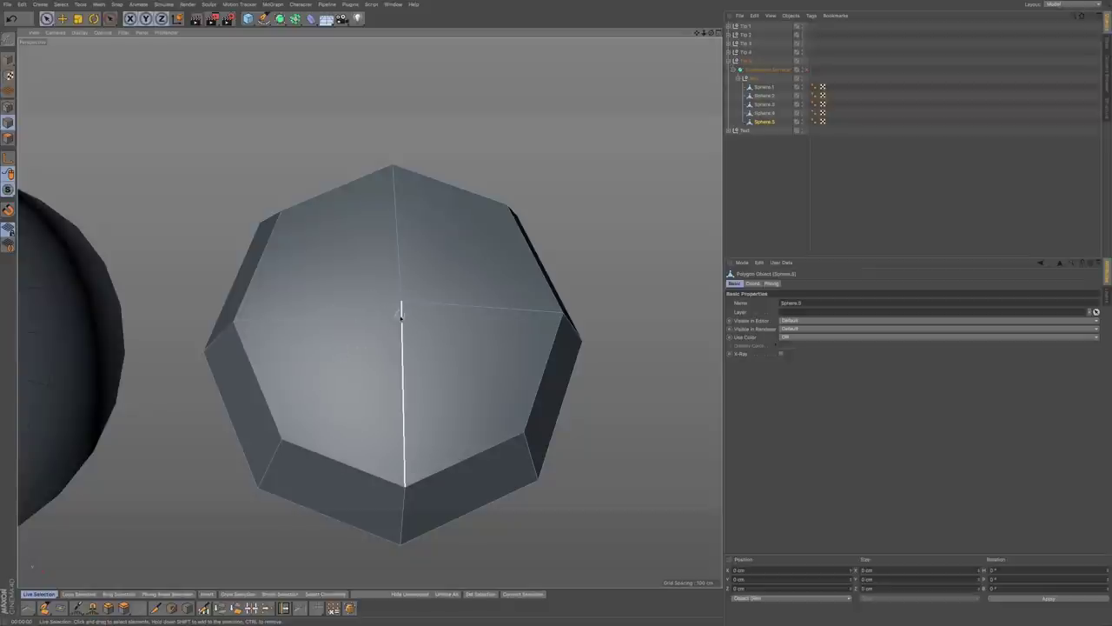
- Enable the Subdivision Surface and render the viewport to check Sphere.5's smoothed pole
alt+drag(395, 364, 404, 298)
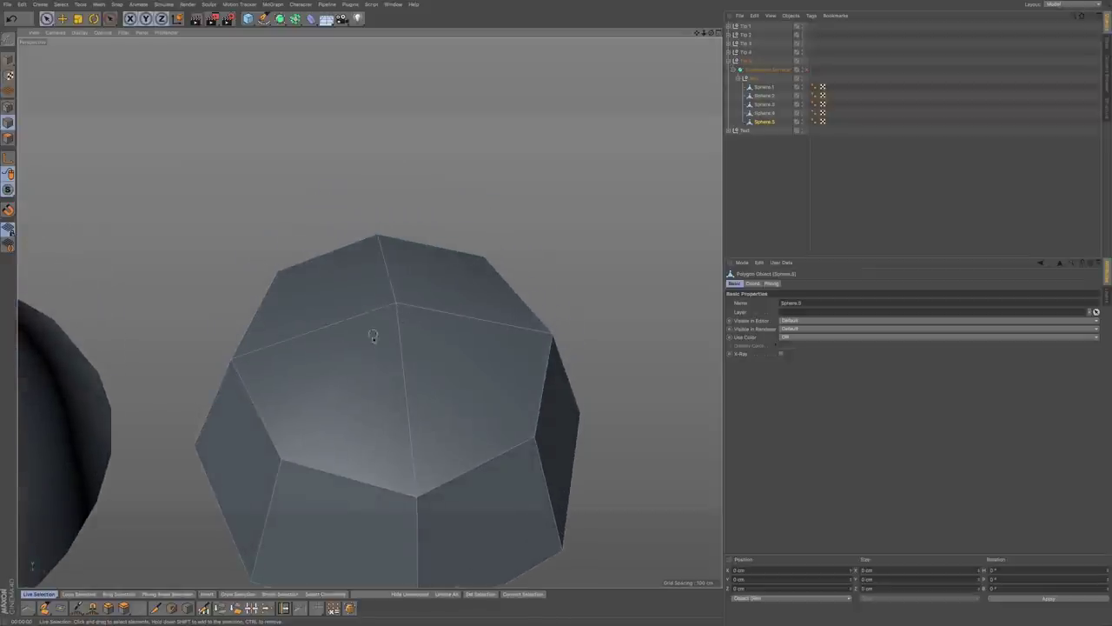
alt+middle_drag(374, 334, 352, 310)
alt+drag(380, 330, 359, 312)
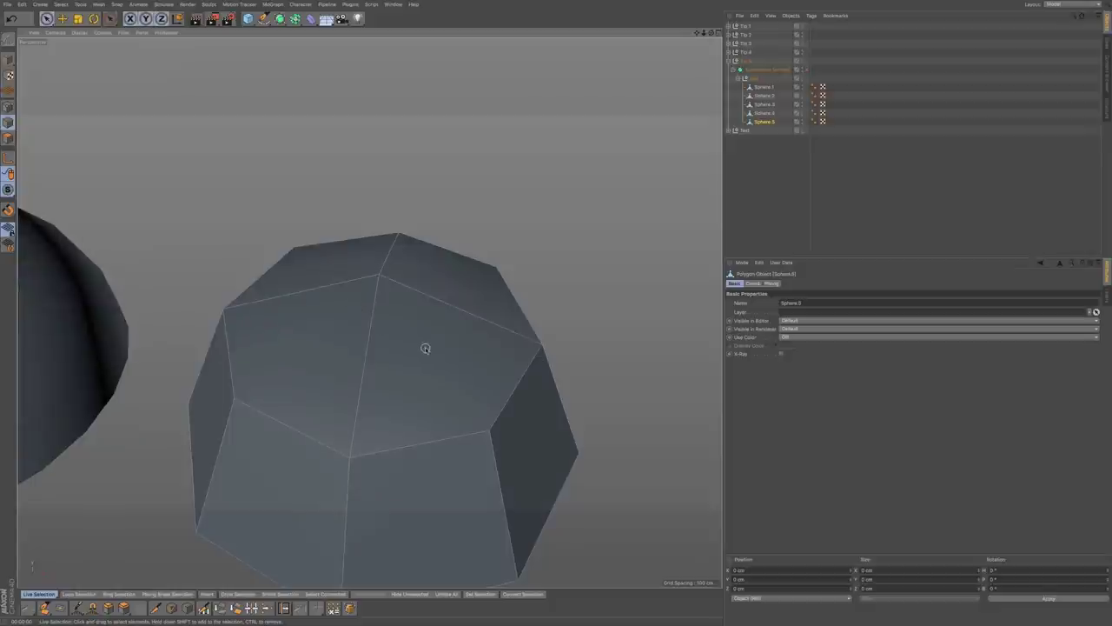
click(805, 69)
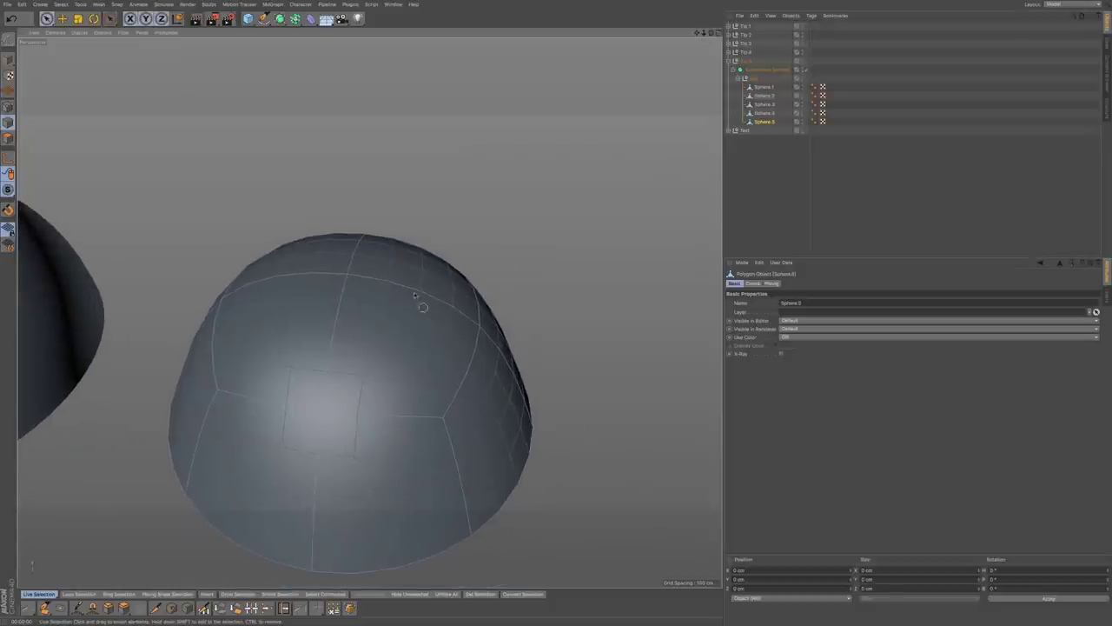
alt+middle_drag(375, 316, 384, 305)
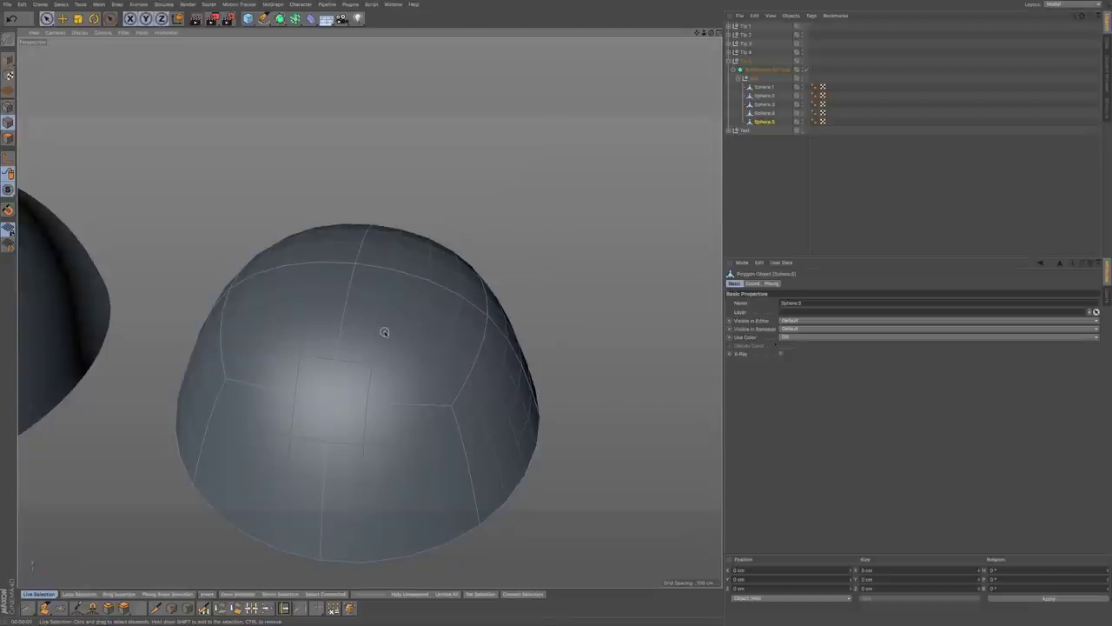
key(ctrl+r)
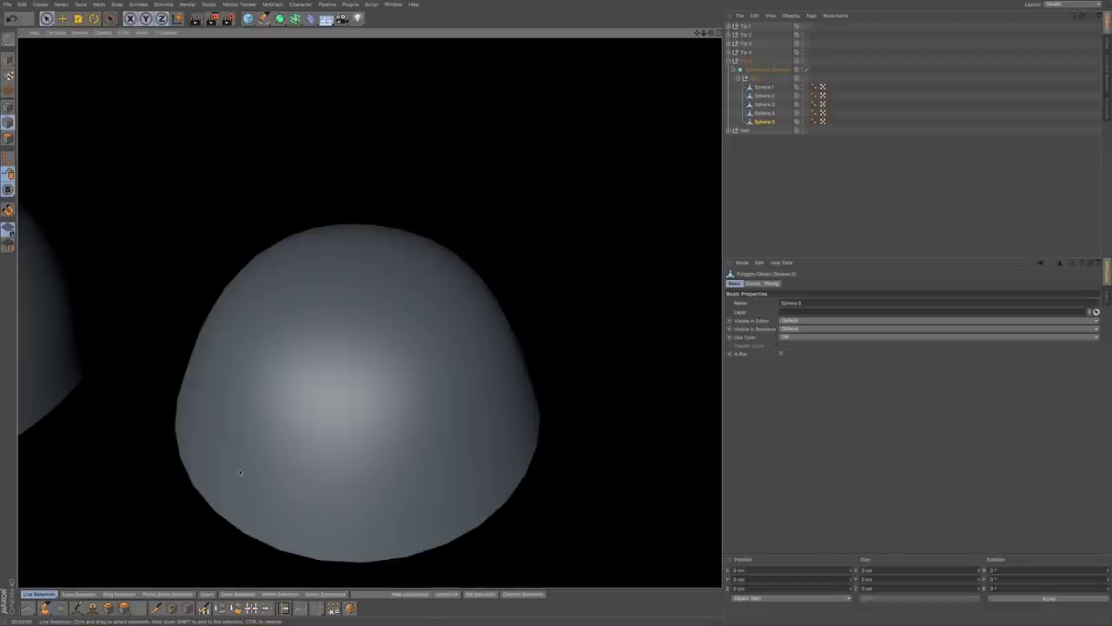
- Set the Subdivision Surface's editor subdivision to 3 and check the smoother Sphere.5 with a viewport render
click(776, 70)
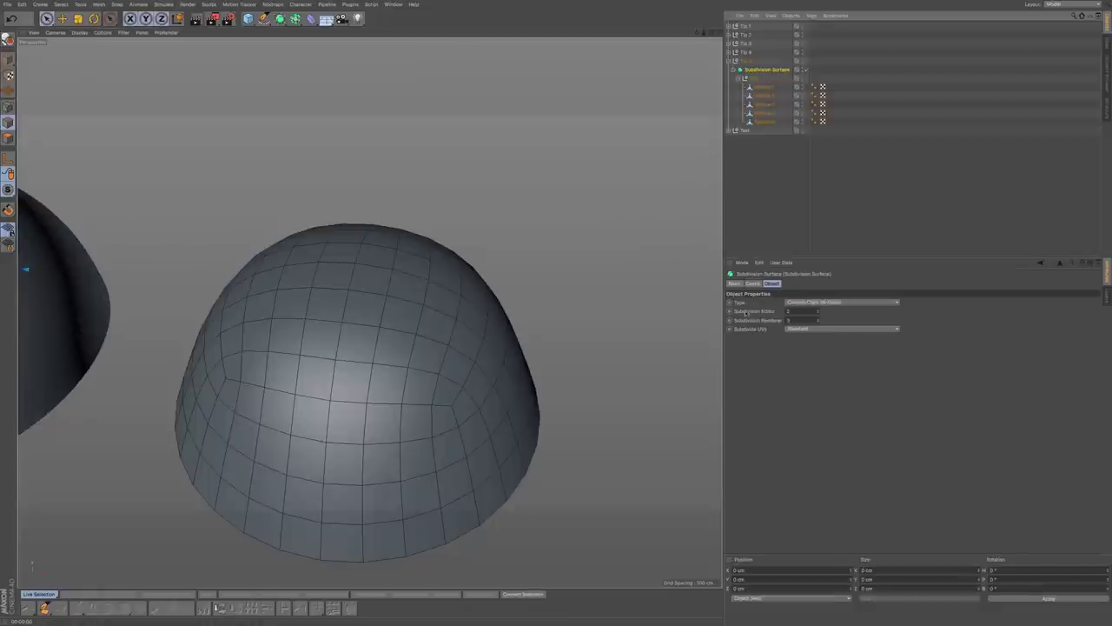
click(817, 309)
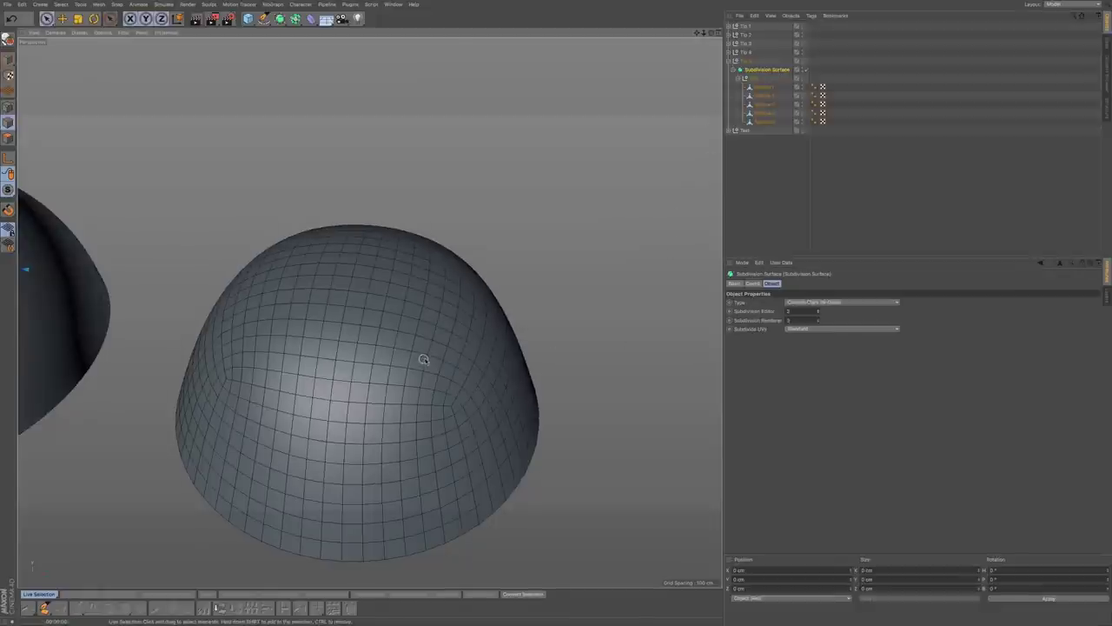
key(ctrl+r)
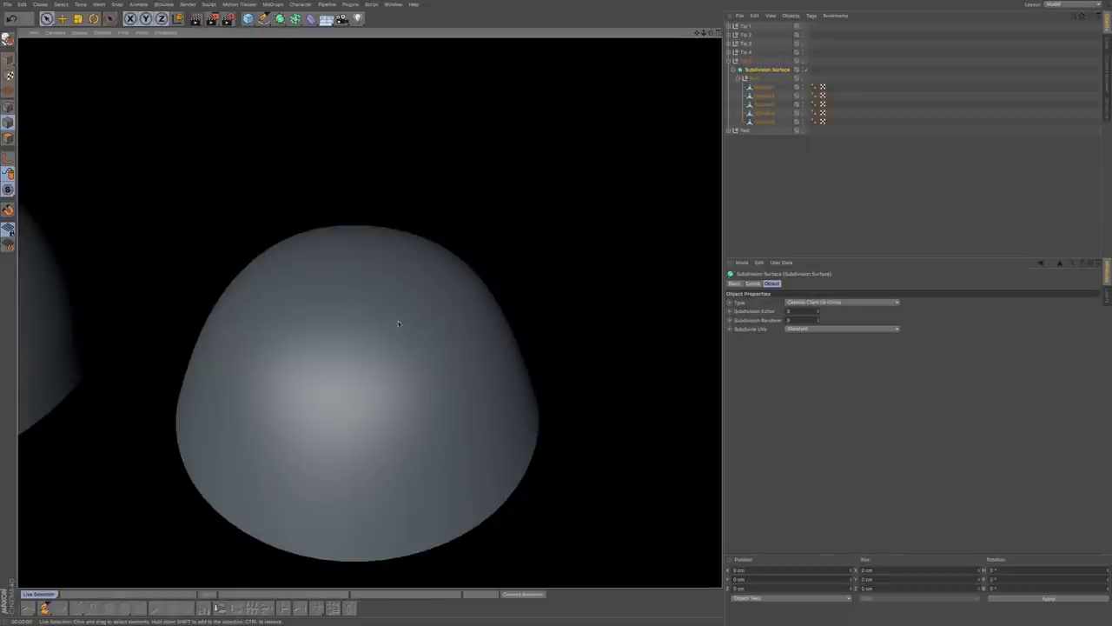
alt+drag(377, 307, 399, 337)
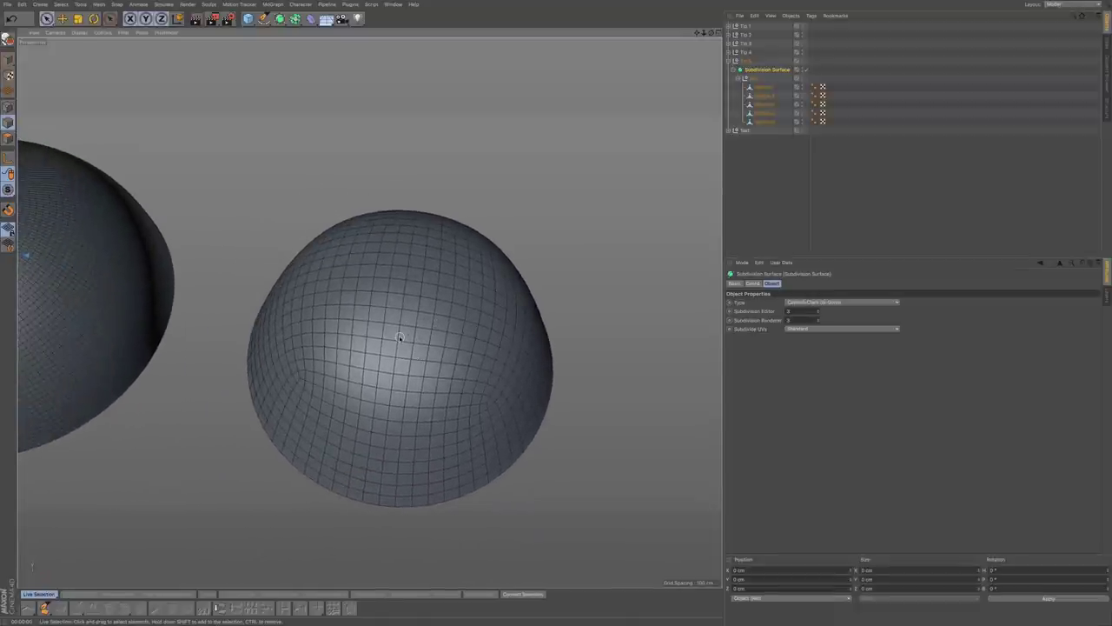